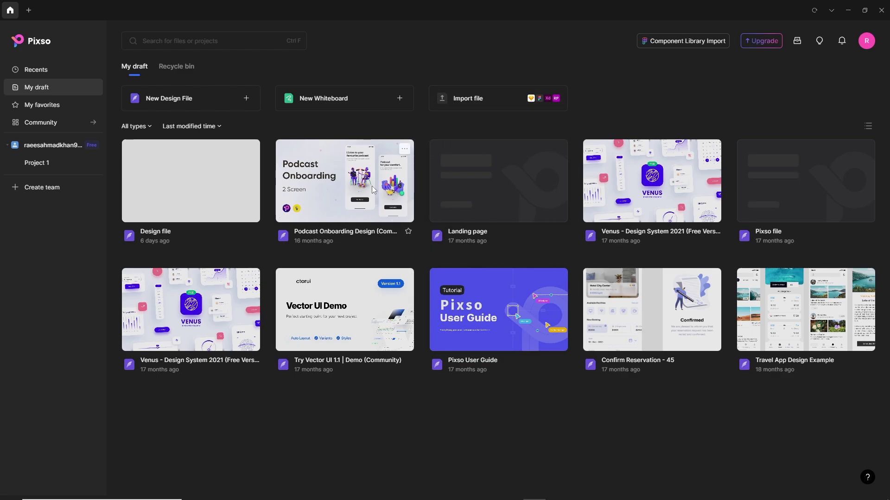
Create a new design file and add a web 1280 frame of 1280 × 800.
left_click(246, 97)
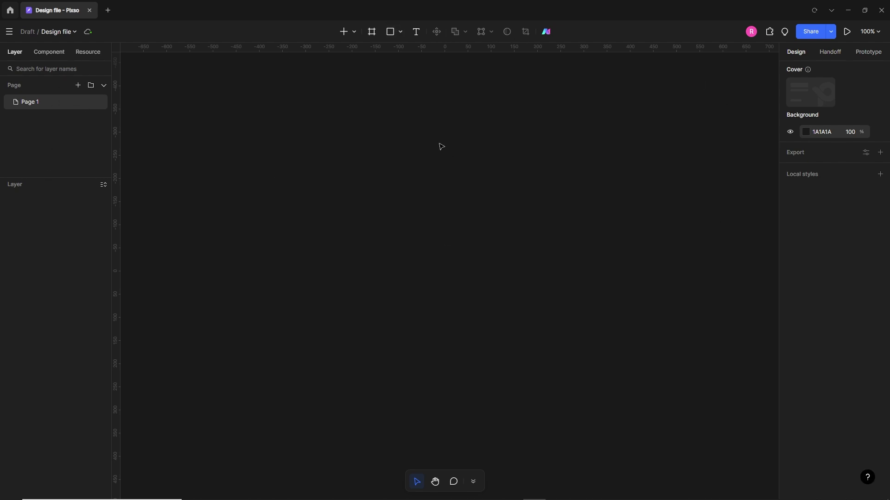
left_click(373, 33)
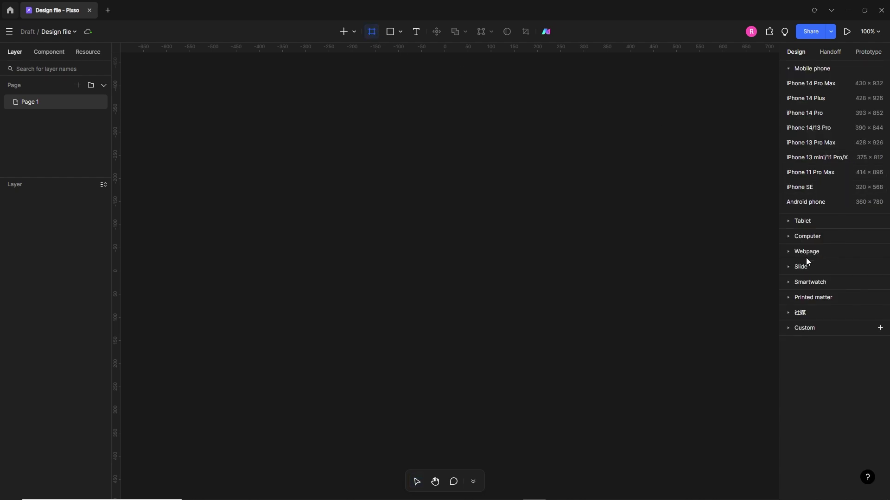
left_click(788, 251)
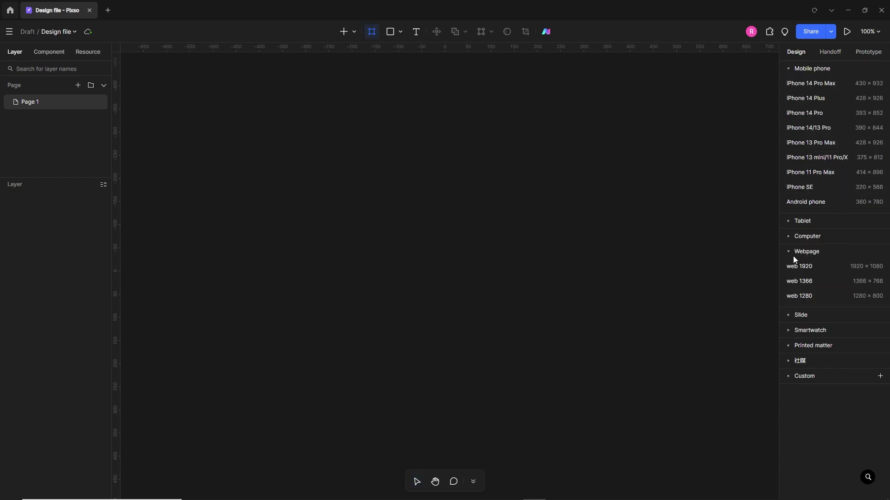
left_click(810, 297)
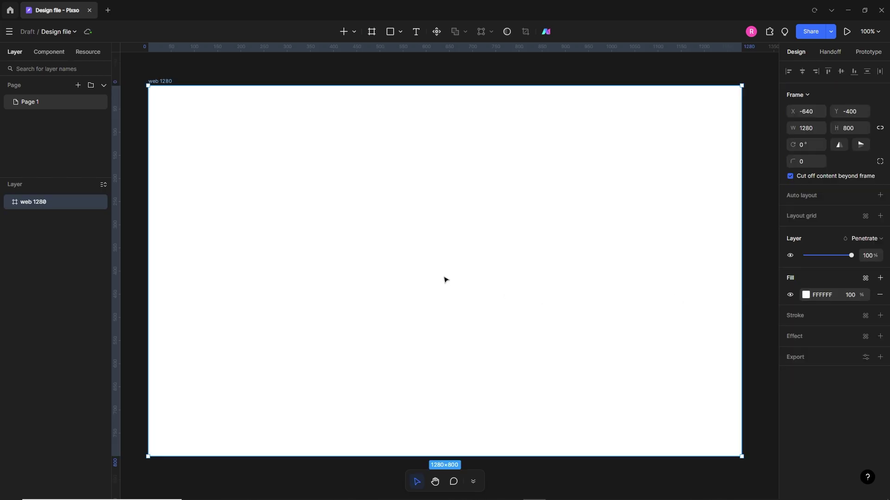
Add a layout grid to the frame with 1 stretched column and a margin of 60.
left_click(881, 216)
left_click(806, 234)
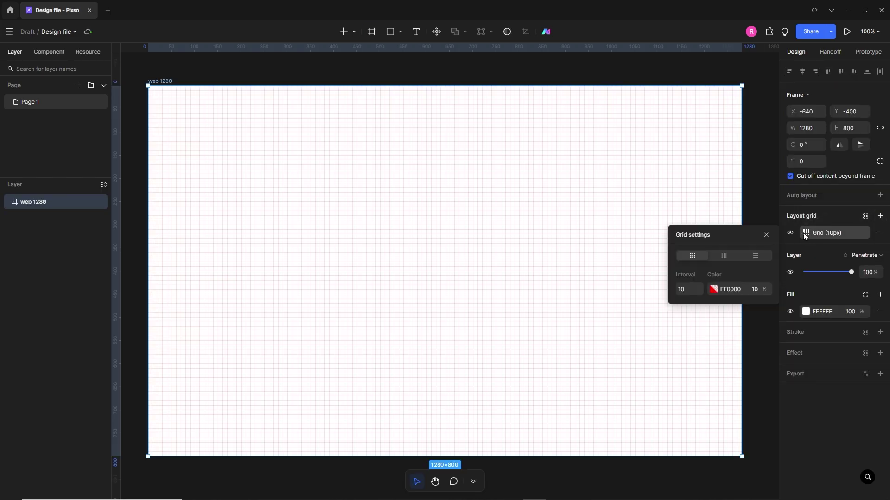
left_click(724, 256)
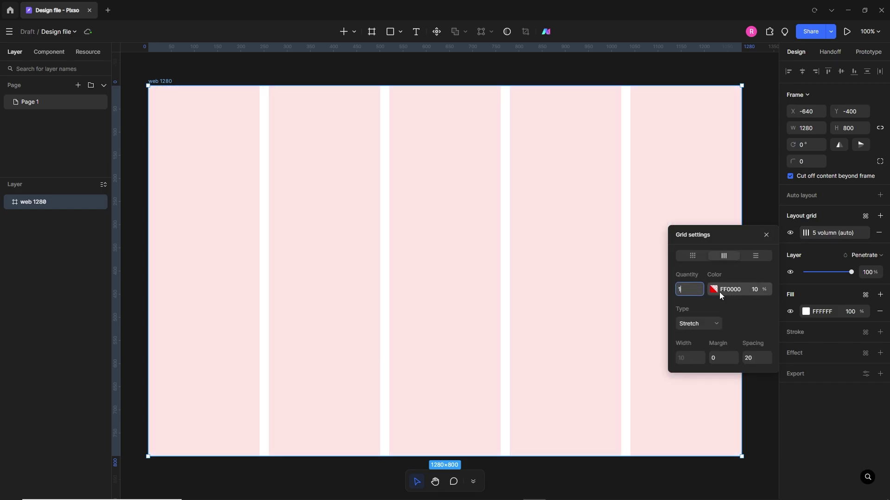
left_click(718, 359)
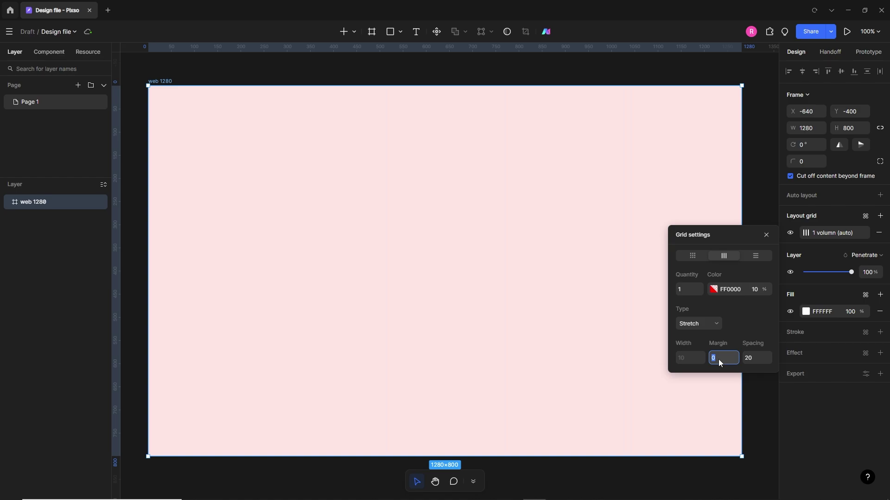
type("60")
key("Return")
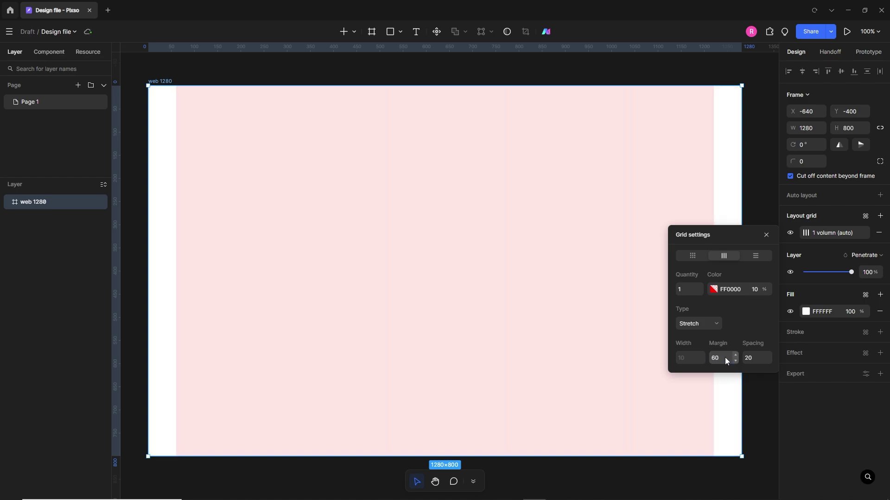
Set the column grid's color to blue 001AFF and hide the layout grid.
left_click(714, 290)
left_click(631, 261)
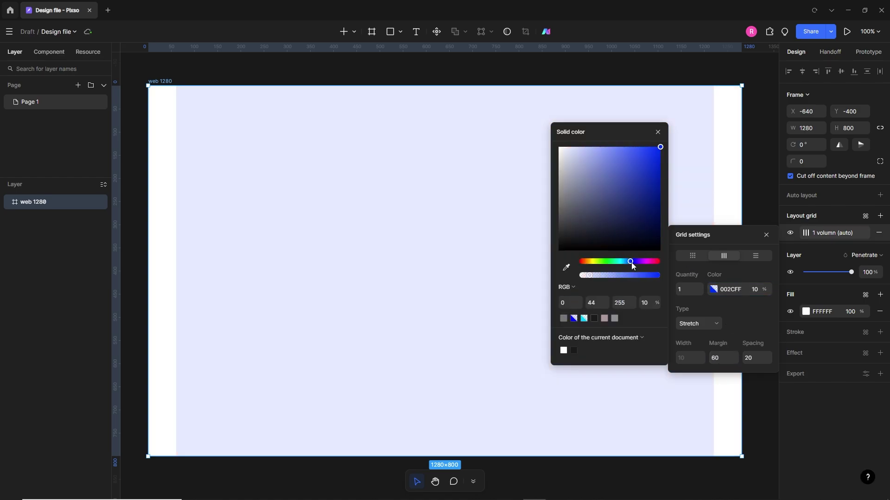
left_click(658, 132)
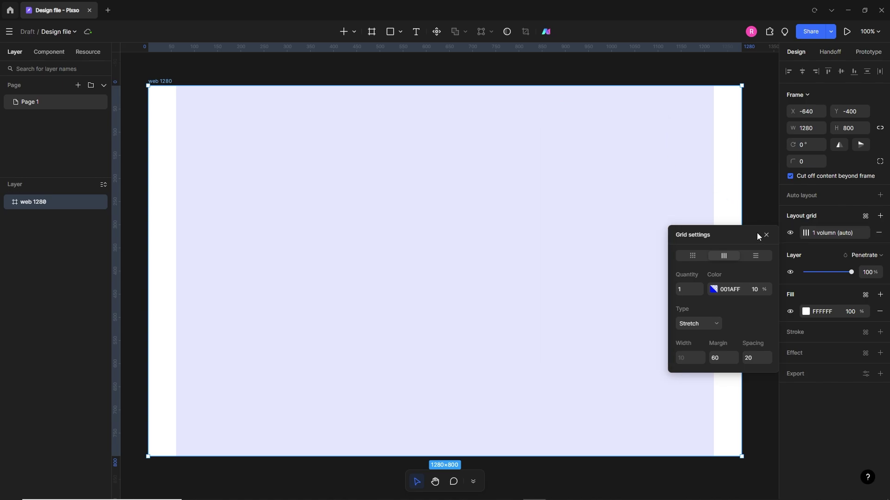
left_click(705, 254)
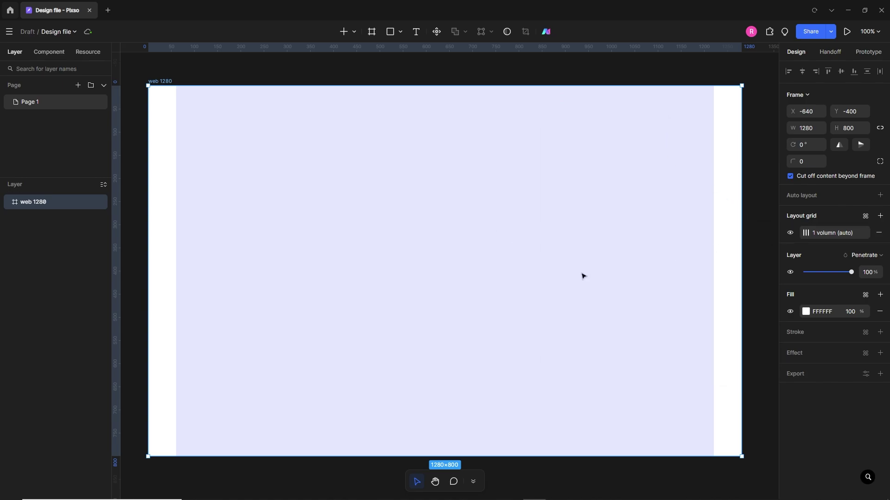
left_click(790, 233)
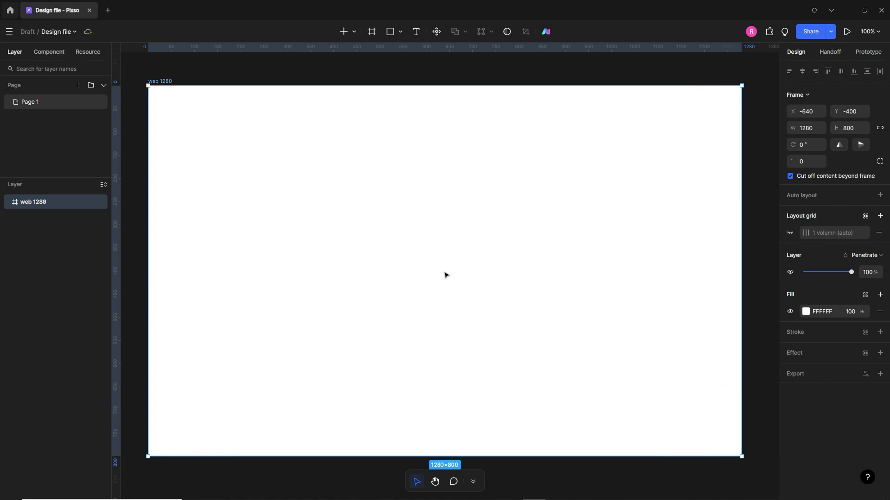
Switch to the browser and examine the Blutron One Plus - S65 scooter's product page and images.
key("alt+Tab")
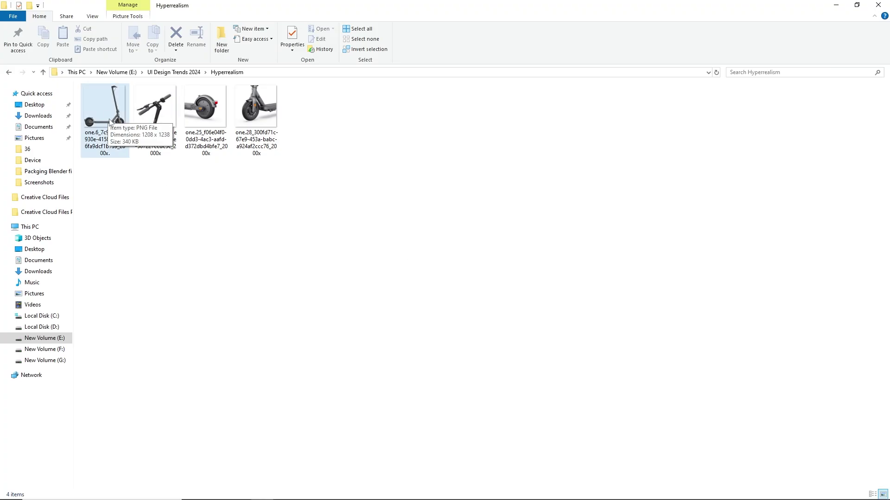
key("alt+Tab")
left_click(498, 252)
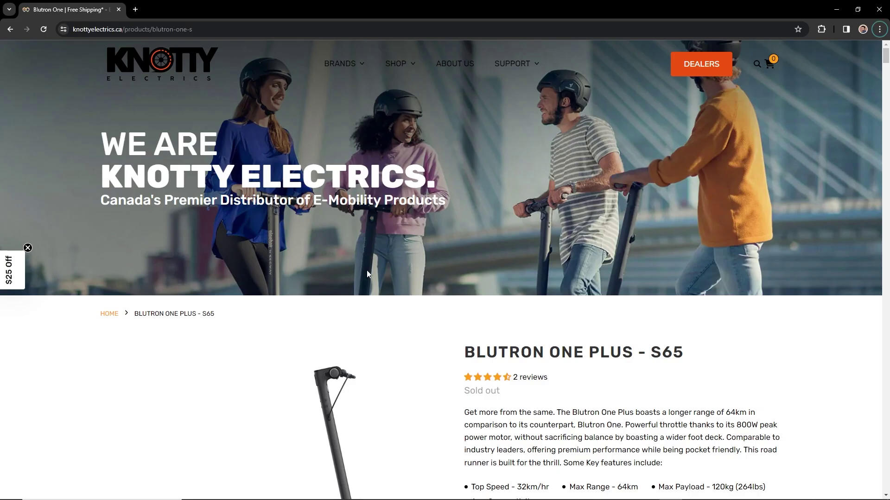
scroll(330, 266, "down", 5)
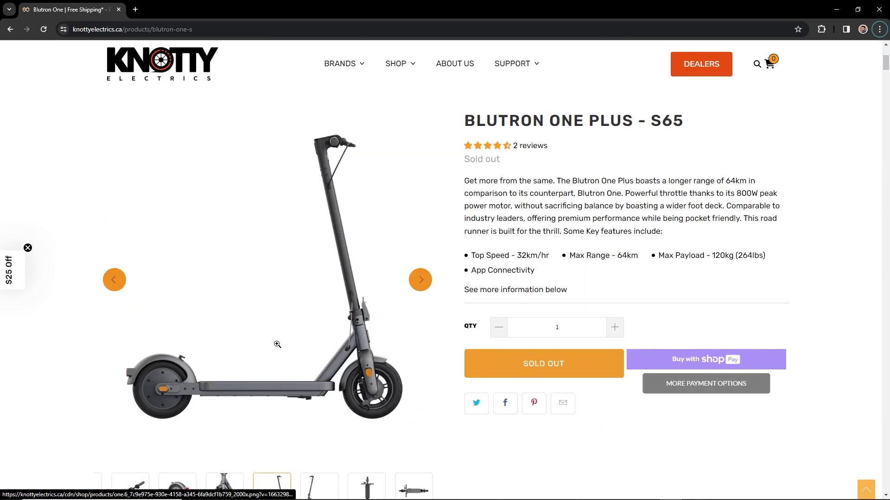
scroll(300, 348, "down", 2)
scroll(332, 329, "up", 2)
Copy the full side-view scooter image from the Hyperrealism folder and paste it into the web 1280 frame in Pixso.
key("alt+Tab")
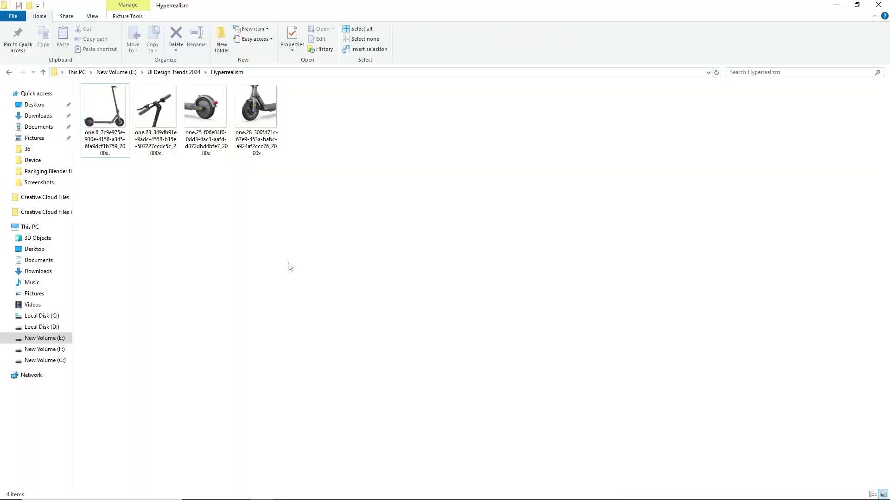
left_click(107, 118)
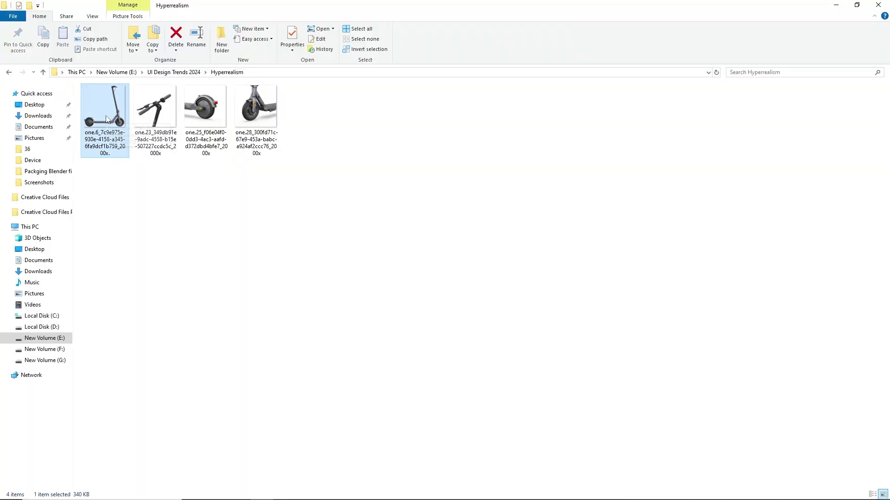
key("alt+Tab")
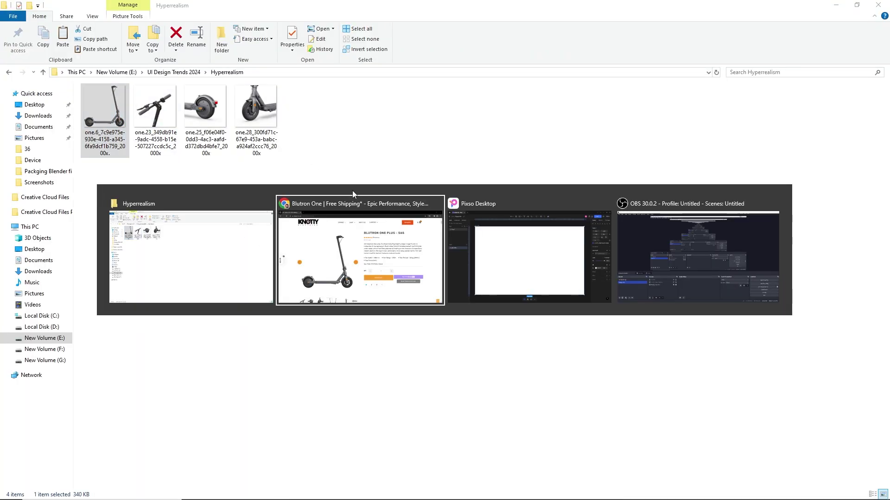
key("Tab")
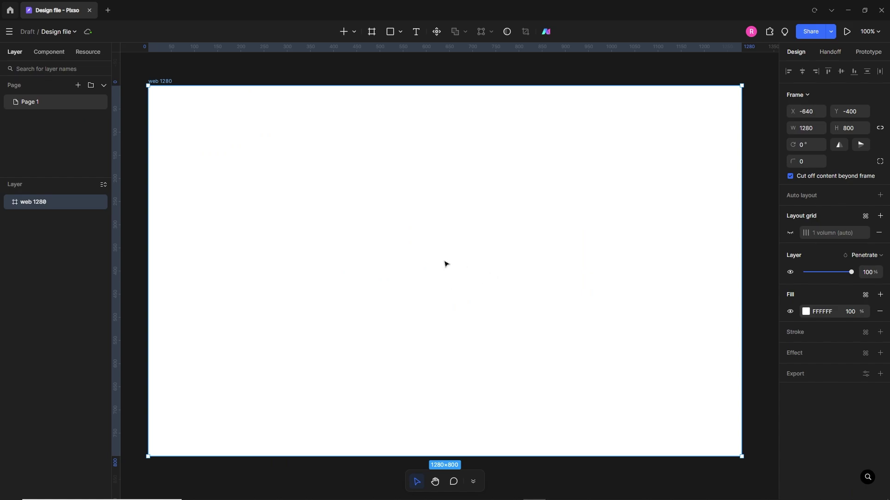
key("ctrl+v")
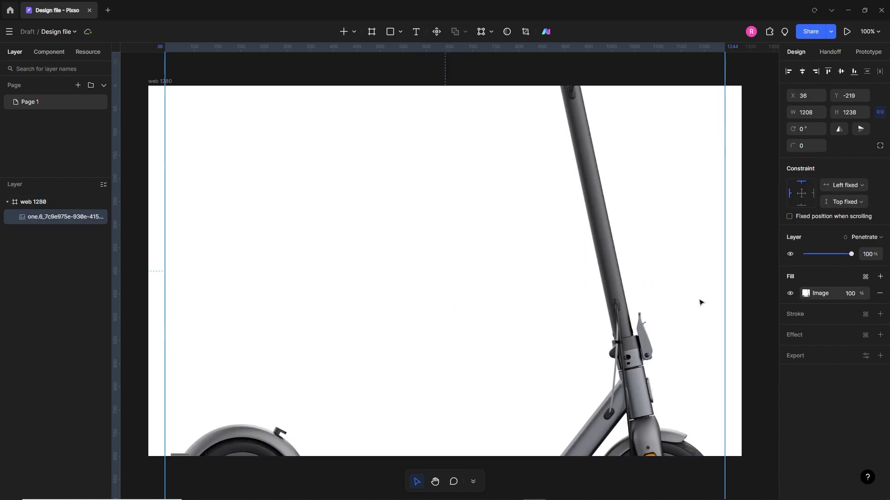
Scale the scooter image down to about 604 × 620 and place it at about X 383, Y 90 in the frame.
scroll(628, 308, "down", 5)
left_click_drag(687, 286, 513, 294)
left_click_drag(486, 330, 584, 330)
scroll(621, 331, "up", 3)
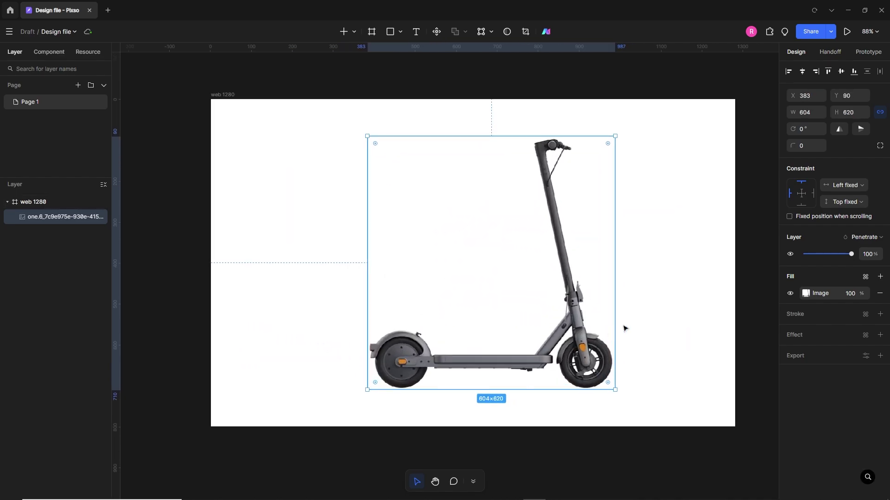
left_click(501, 397)
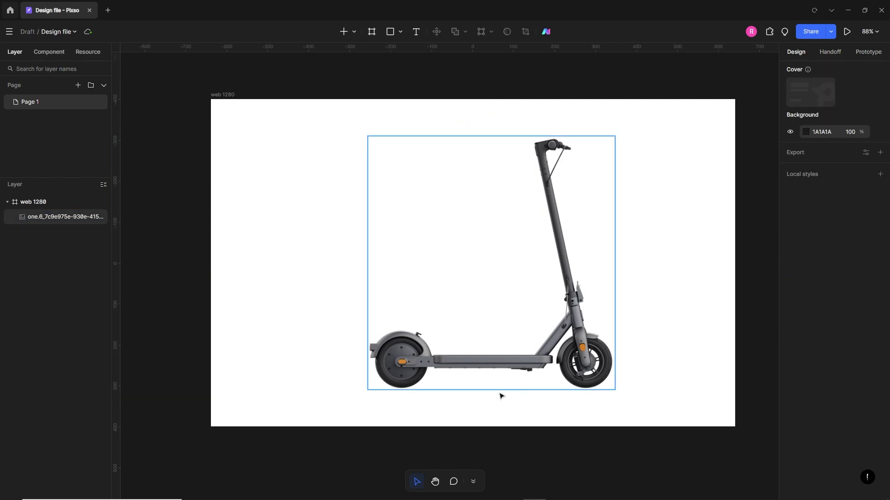
Fill the frame with a grey sampled from the scooter's body and adjusted to 7A7D83.
left_click(256, 110)
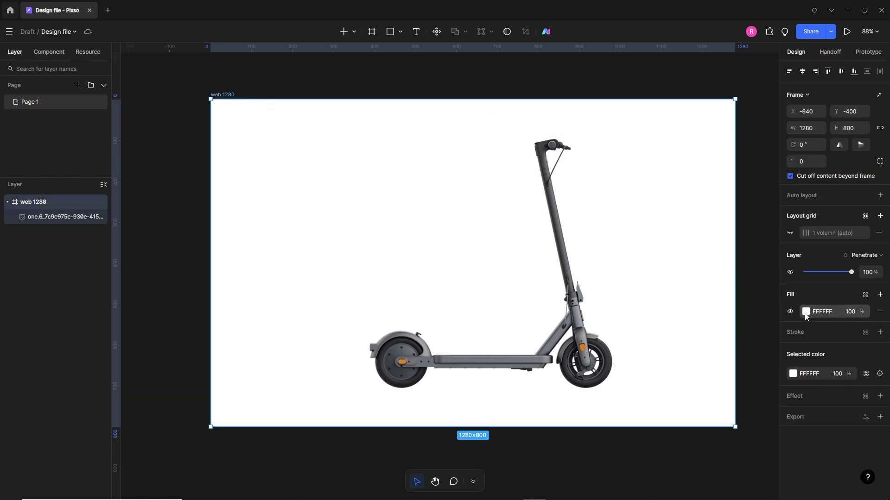
left_click(806, 312)
left_click(677, 308)
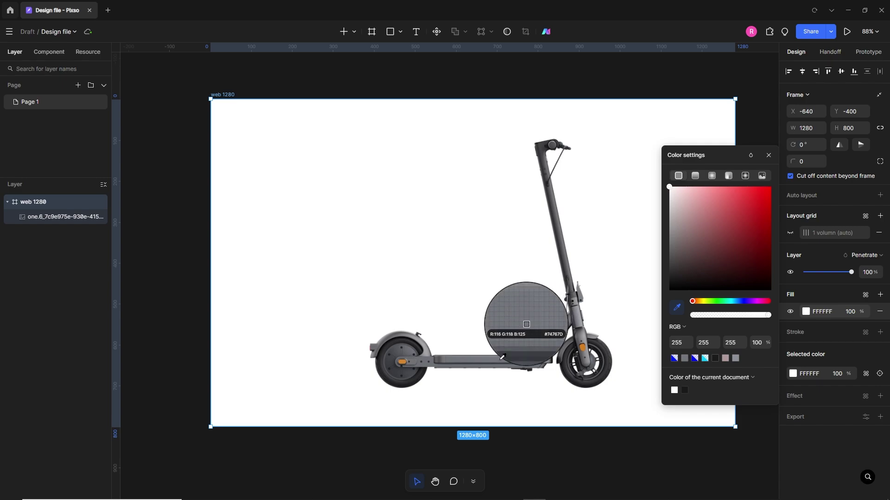
left_click(527, 358)
left_click(676, 238)
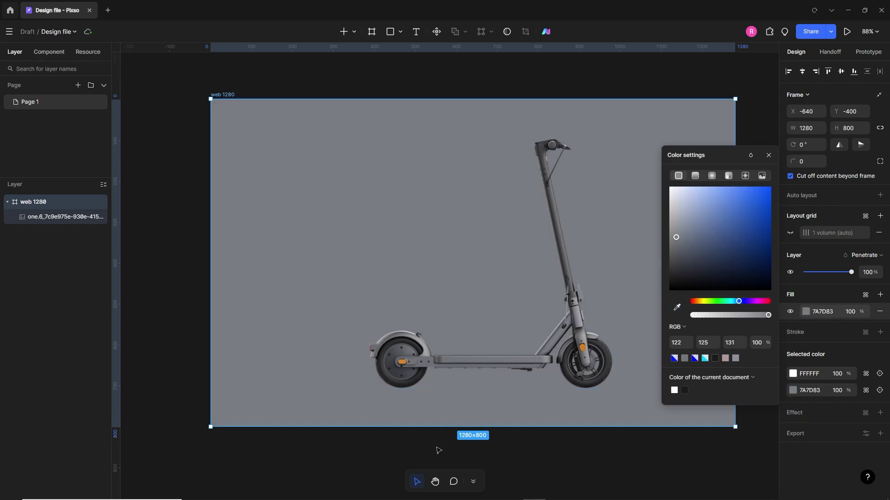
left_click(441, 446)
Select the web 1280 frame and show its layout grid again.
scroll(490, 354, "down", 1)
scroll(539, 294, "right", 1)
left_click(540, 317)
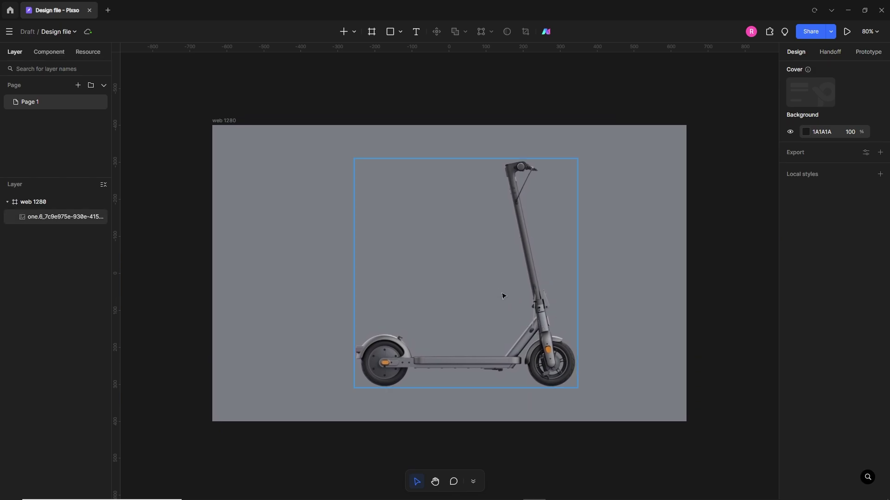
left_click(298, 280)
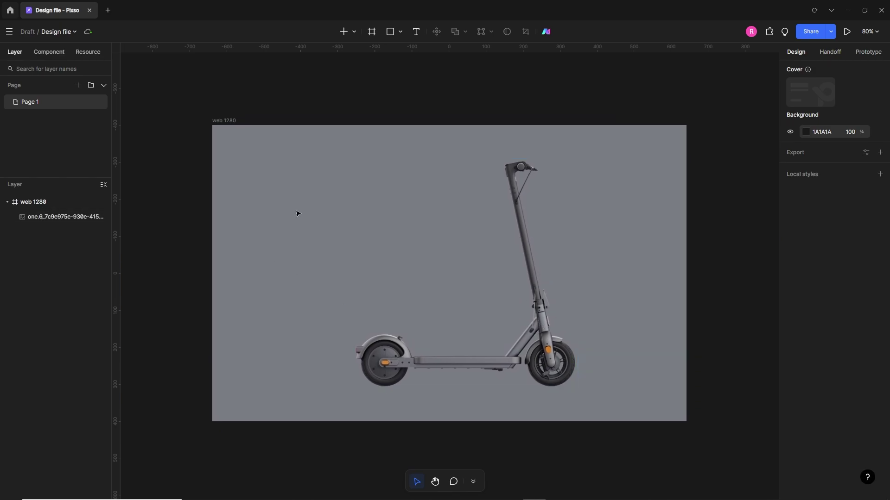
left_click(224, 121)
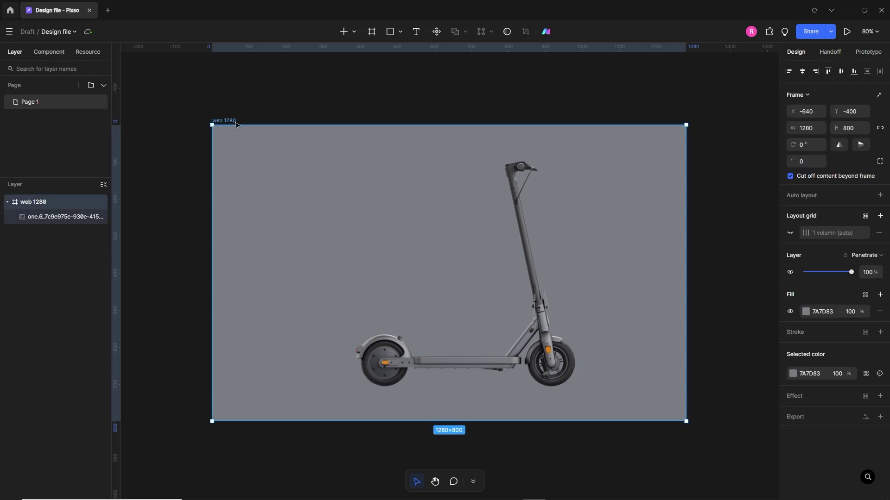
left_click(790, 233)
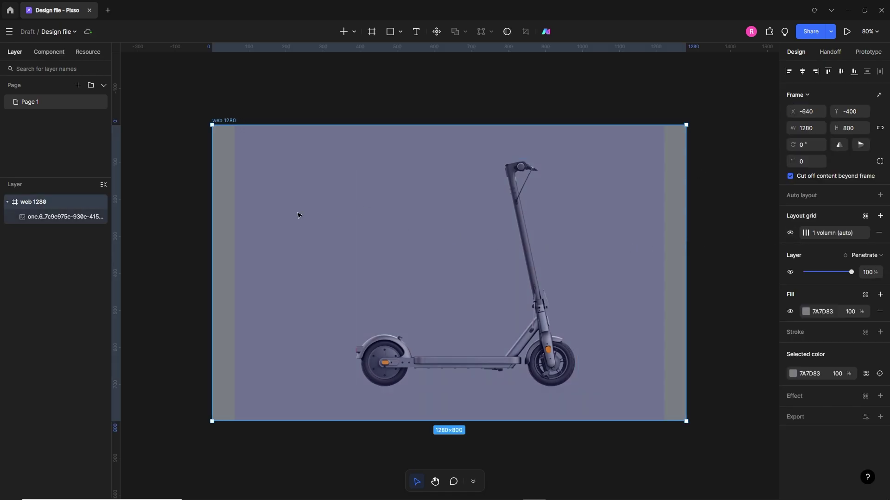
Add a text box of about 509 × 188 over the frame's left half reading "Ride Into Adventure".
left_click(416, 32)
left_click_drag(248, 208, 436, 278)
type("Ride Into Adventure")
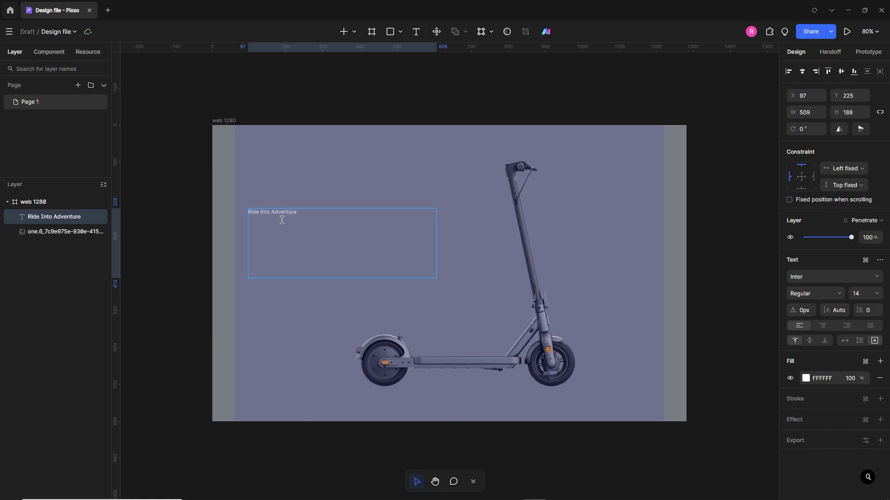
key("Escape")
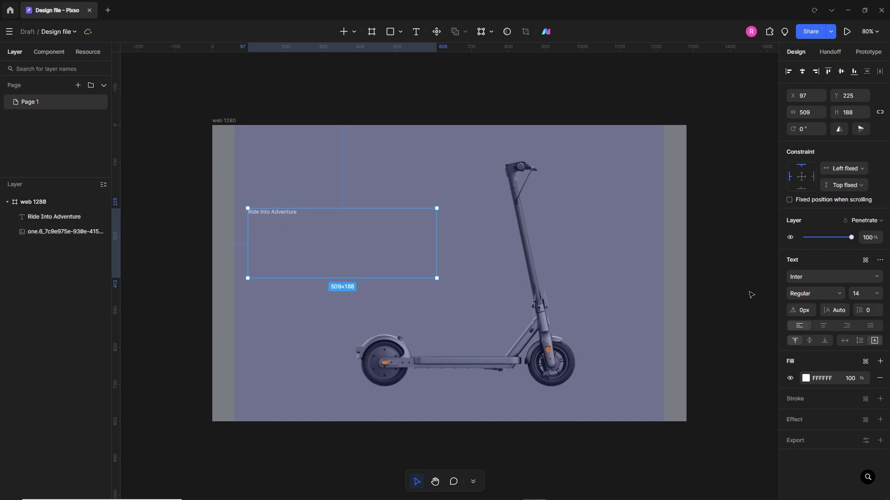
Set the heading's font to AXOPE and its size to 100.
left_click(826, 276)
type("AXOPE")
key("Return")
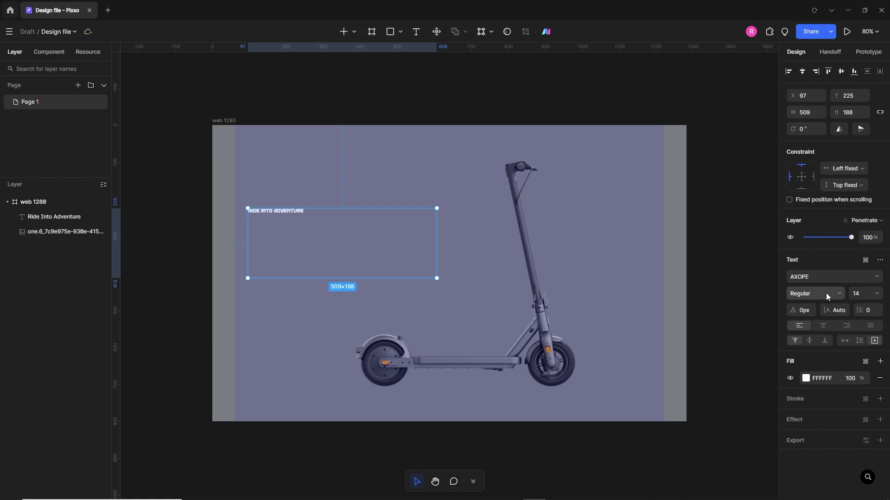
left_click(865, 294)
type("100")
key("Return")
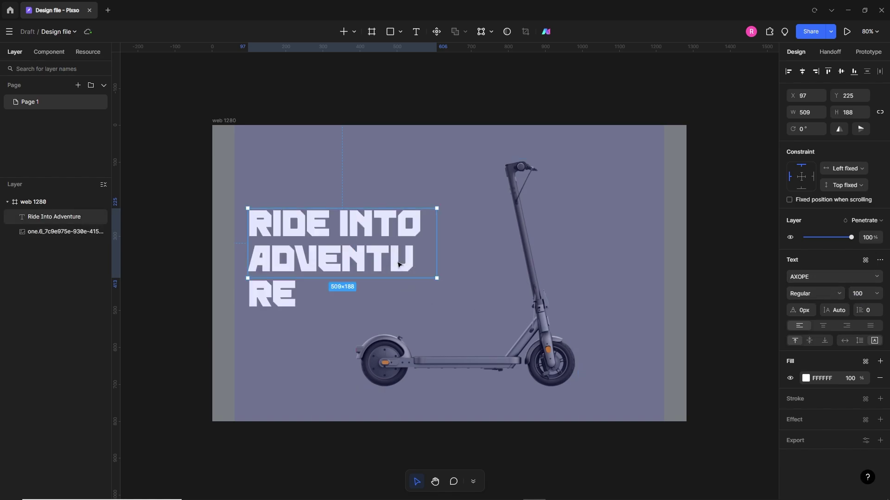
Widen the heading's text box to about 588 and move it to the column's left margin at X 60.
left_click_drag(436, 246, 466, 246)
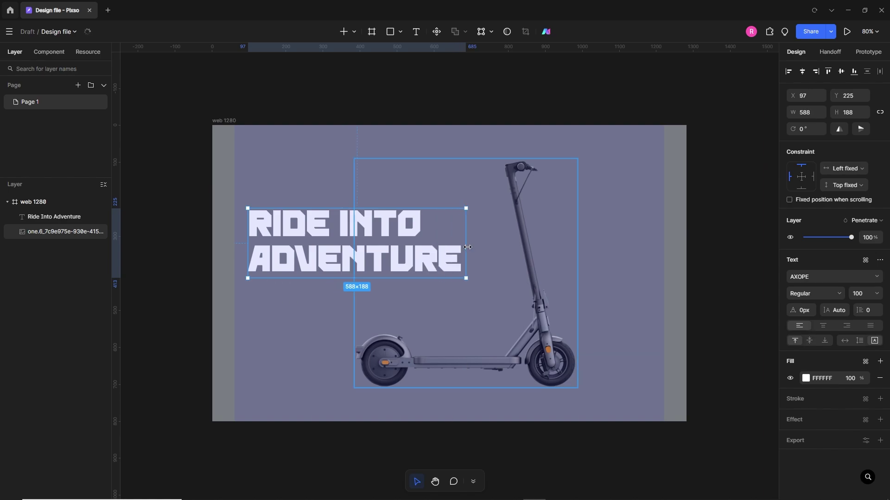
left_click_drag(342, 258, 324, 262)
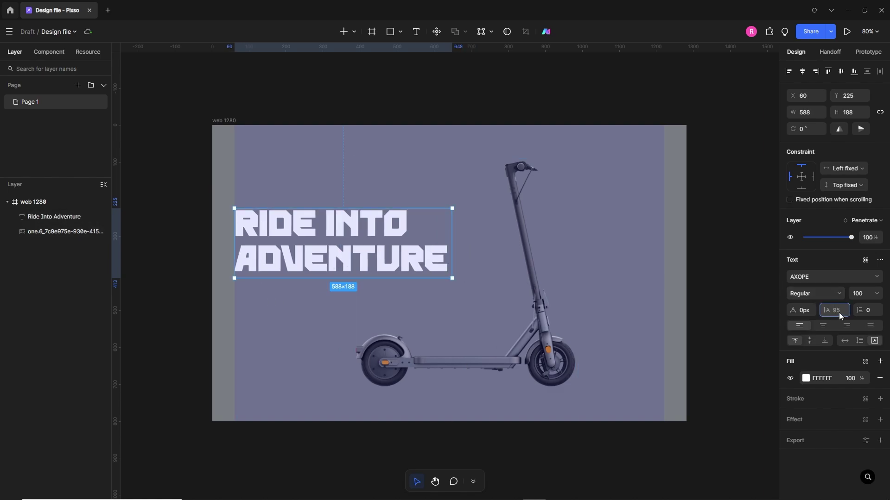
Set the heading's line height to 105 px and replace its white fill with a white stroke.
type("105")
key("Return")
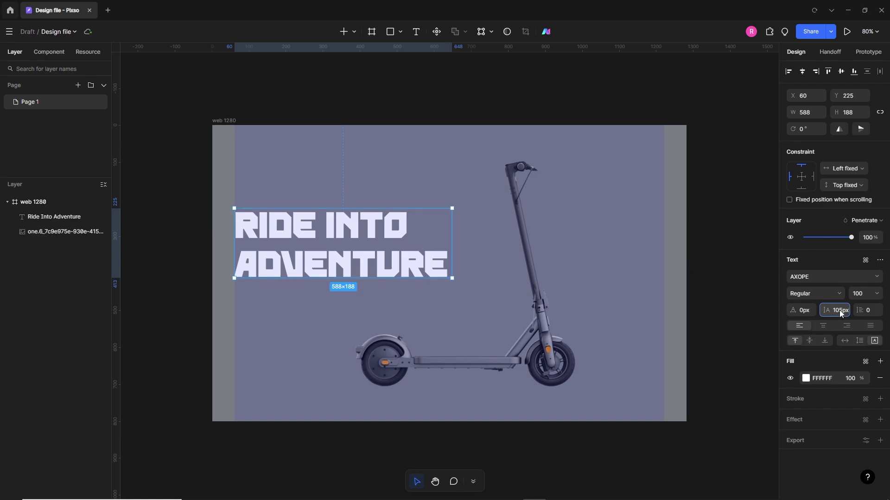
left_click(880, 400)
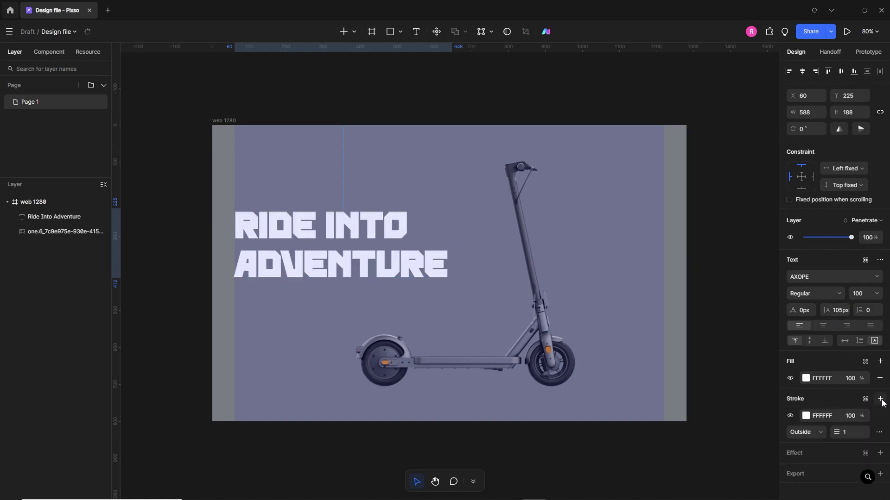
left_click(880, 378)
Set the heading's stroke width to 3 and align the stroke inside the letters.
left_click(849, 416)
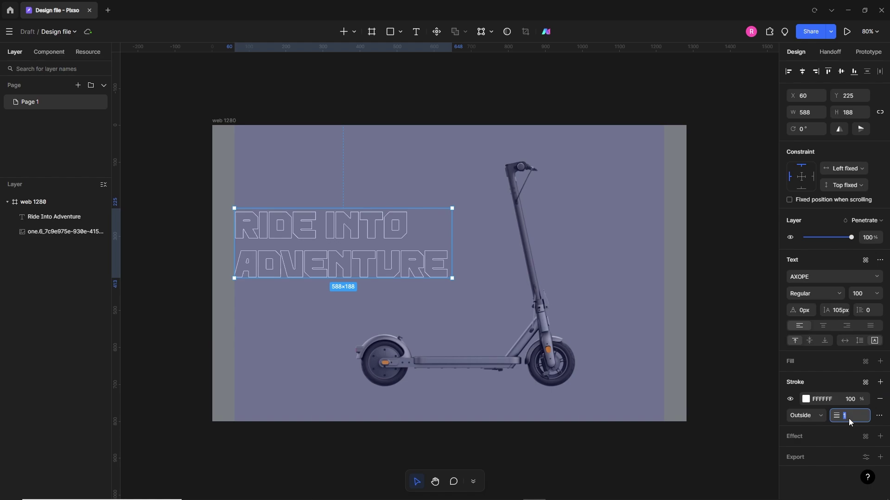
type("3")
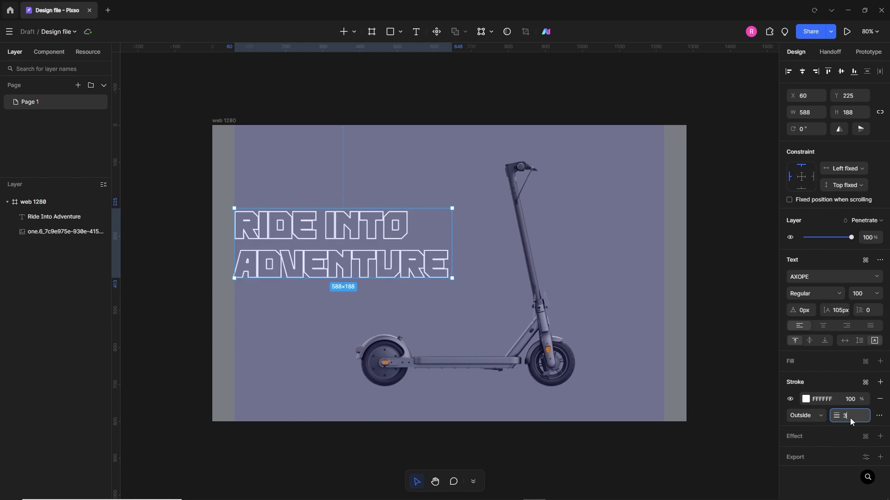
left_click(816, 415)
left_click(811, 433)
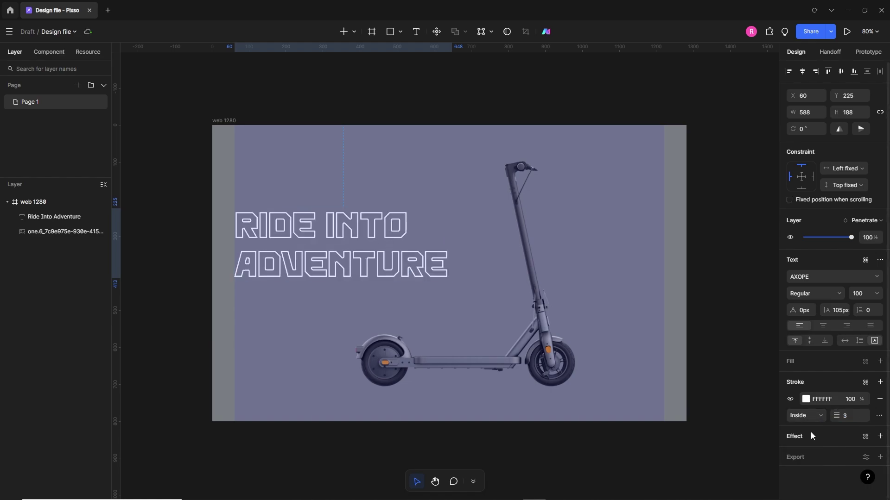
left_click(253, 292)
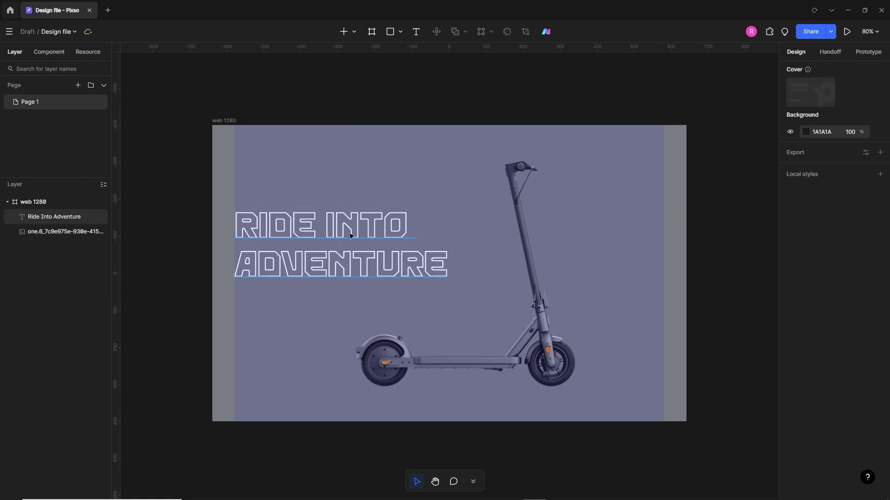
Add the text "Blutron One Plus - S65" above the heading and align it to the column's left margin at X 60.
left_click(415, 32)
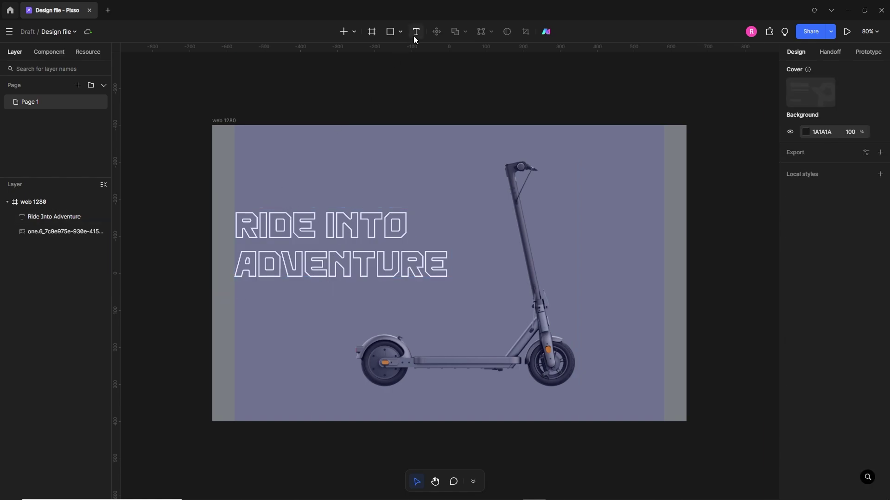
left_click(261, 158)
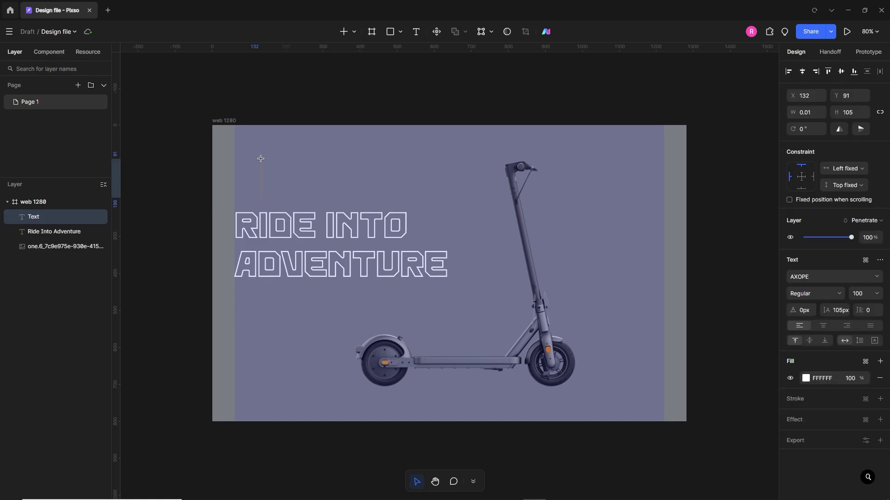
type("Blutron One")
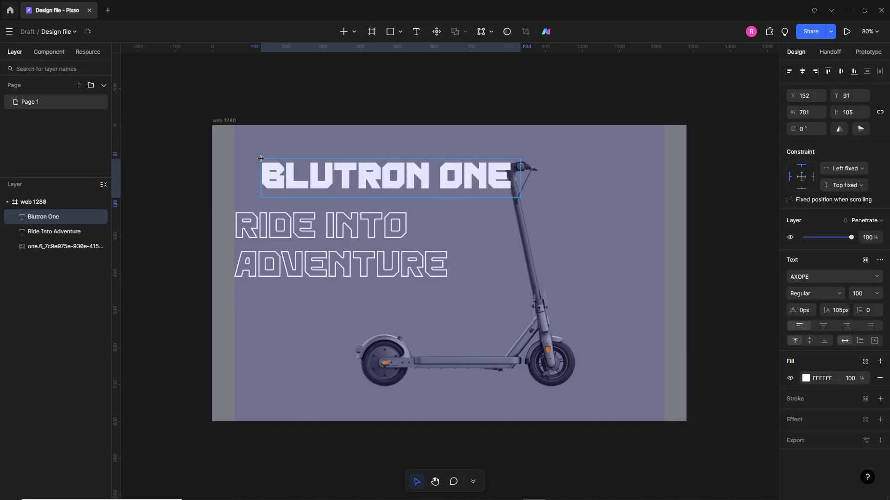
type(" Plus - S65")
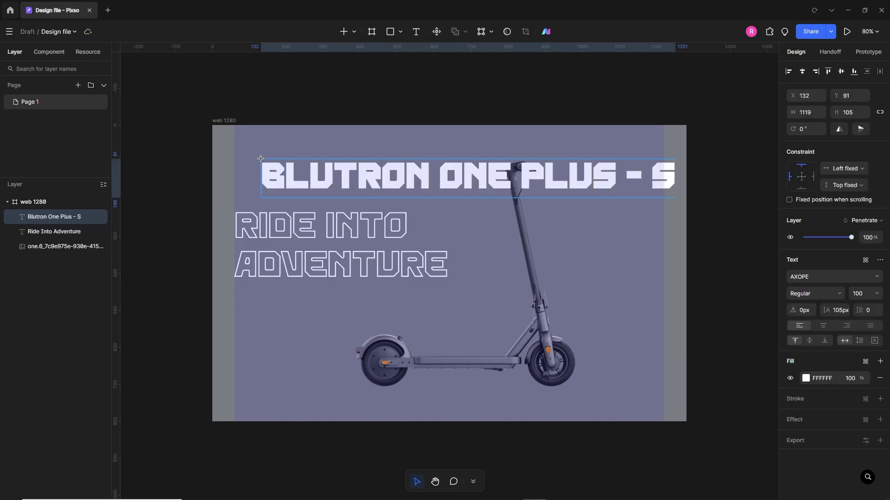
left_click(273, 153)
left_click_drag(309, 193, 283, 197)
Set the product name's font to Outfit and its size to 30.
left_click(806, 277)
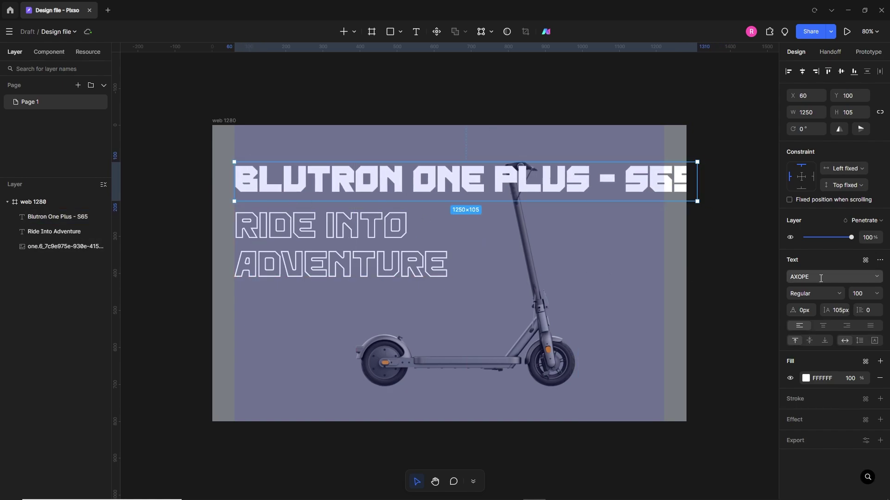
type("Outfit")
key("Return")
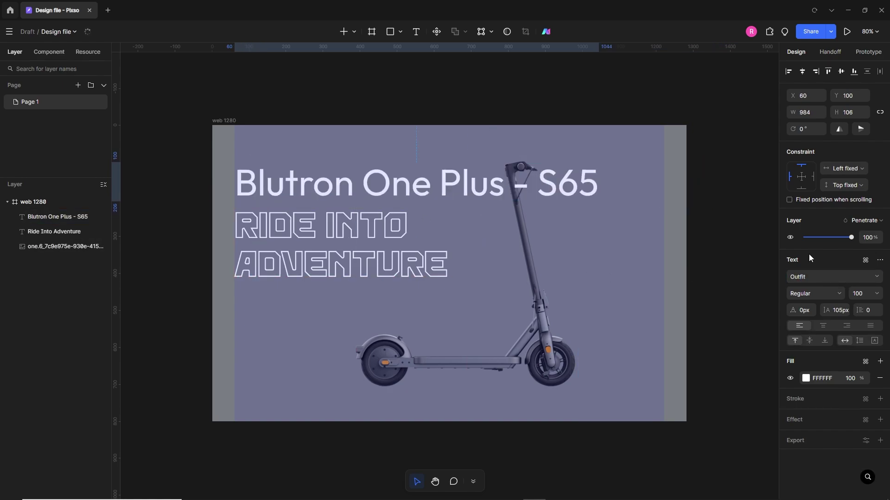
left_click_drag(456, 189, 456, 192)
left_click(867, 297)
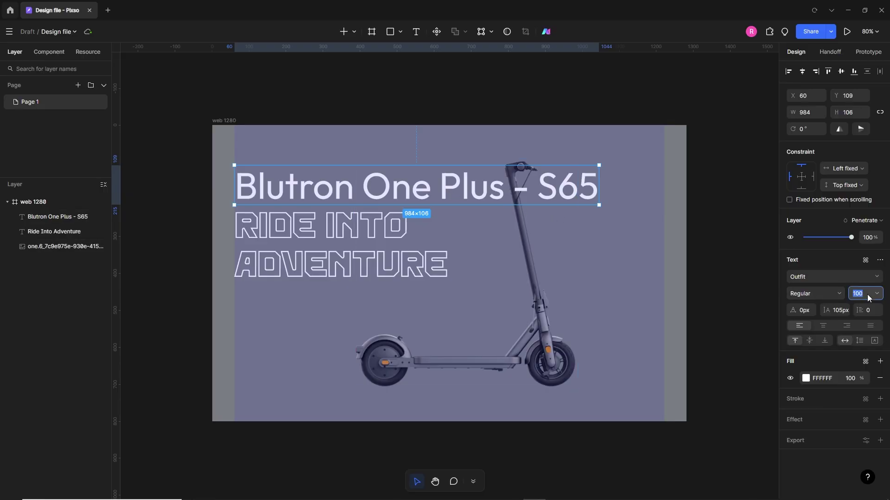
type("30")
key("Return")
Center the product name vertically in its text box and move it down to just above the heading.
left_click(809, 340)
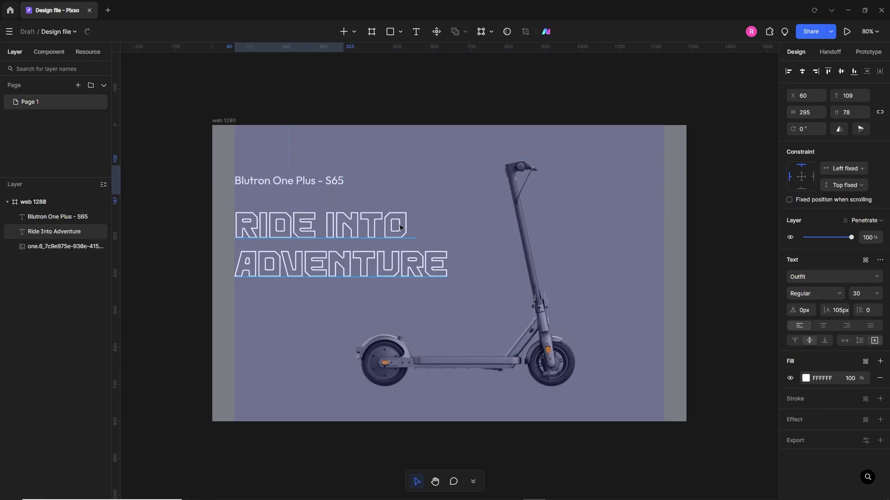
mouse_move(296, 187)
left_mouse_down()
mouse_move(297, 180)
mouse_move(300, 197)
left_mouse_up()
left_click(302, 308)
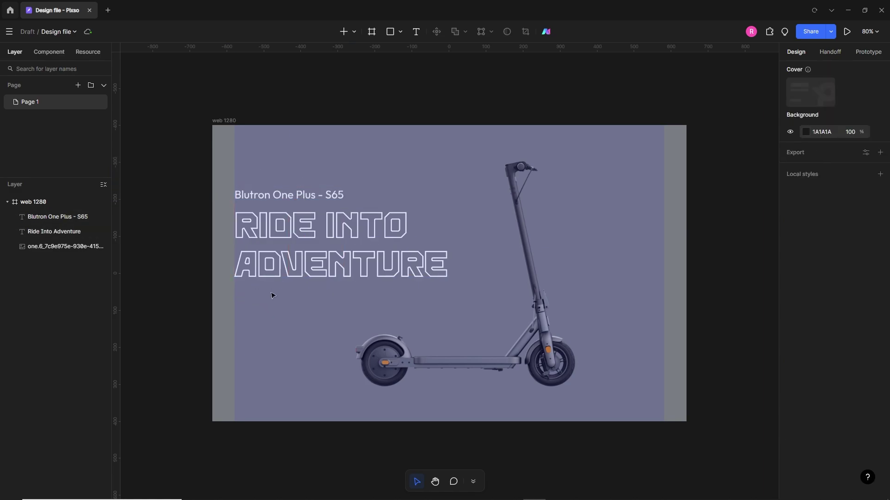
Add the price text "$399" below the heading in the SemiBold weight.
key("t")
left_click(266, 300)
type("$399")
key("Escape")
left_click(814, 300)
left_click(807, 386)
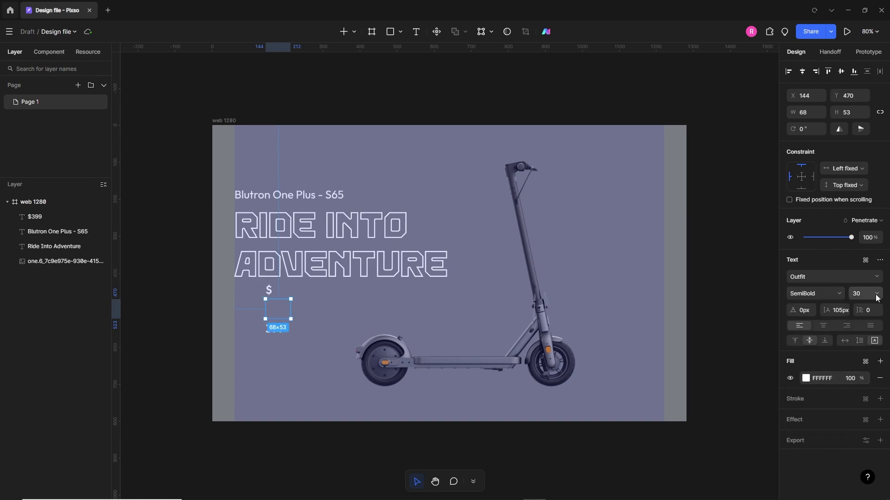
Enlarge the price text, fit its box to one line and place it beneath the heading at the left margin.
left_click(876, 295)
left_click(864, 297)
key("Return")
left_click(302, 310)
left_click(288, 309)
mouse_move(291, 309)
left_mouse_down()
mouse_move(320, 308)
mouse_move(278, 310)
left_mouse_up()
left_click_drag(267, 312, 267, 305)
left_click(335, 316)
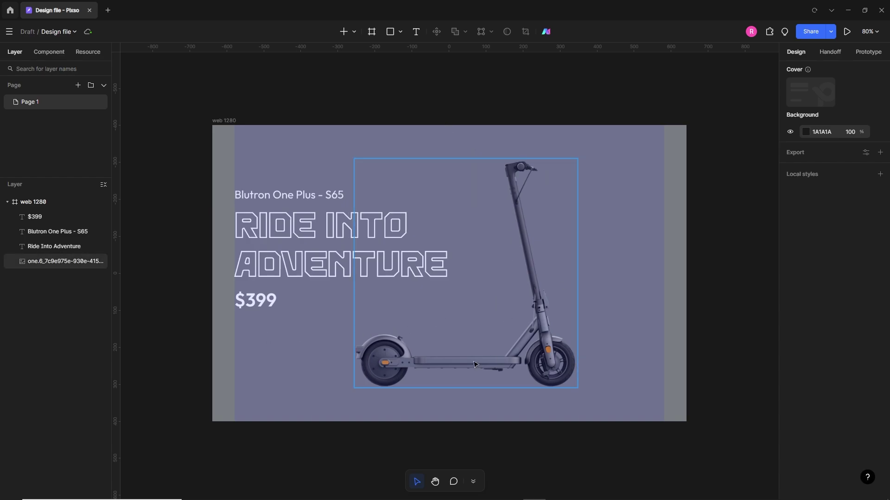
Draw a closed angular outline of about 1201 × 784.5 around the text and scooter with the Pen tool, overlapping the frame's top and left edges.
left_click(354, 32)
left_click(369, 123)
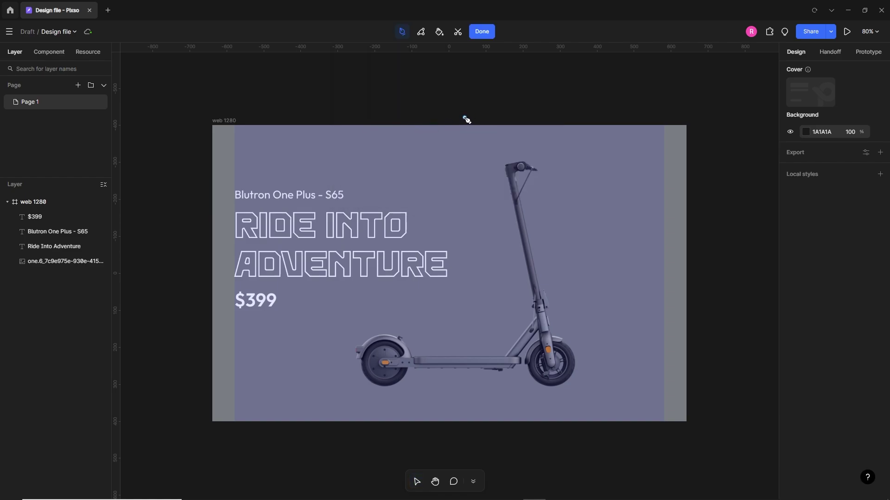
left_click(464, 117)
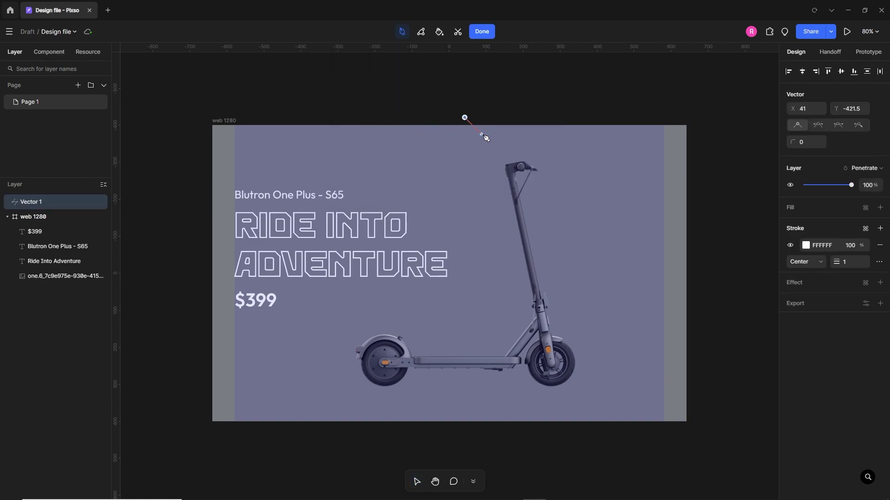
left_click(500, 153)
left_click(533, 154)
left_click(598, 217)
left_click(627, 218)
left_click(648, 240)
left_click(648, 408)
left_click(362, 408)
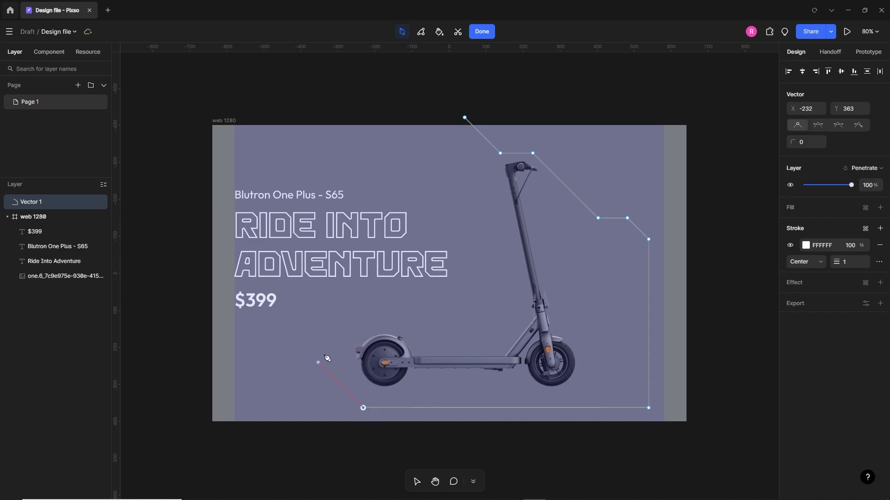
left_click(314, 358)
left_click(203, 358)
left_click(203, 117)
left_click(465, 117)
Set the angular outline's stroke width to 3.
left_click(417, 482)
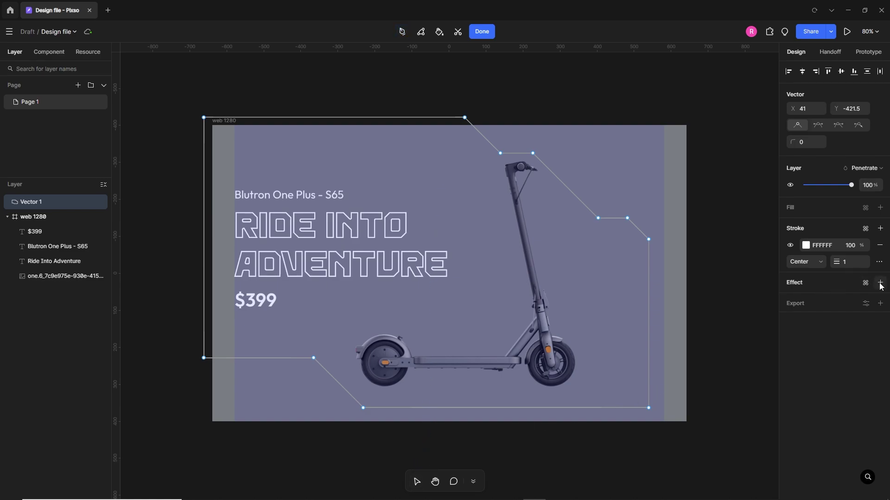
left_click(851, 262)
type("3")
key("Return")
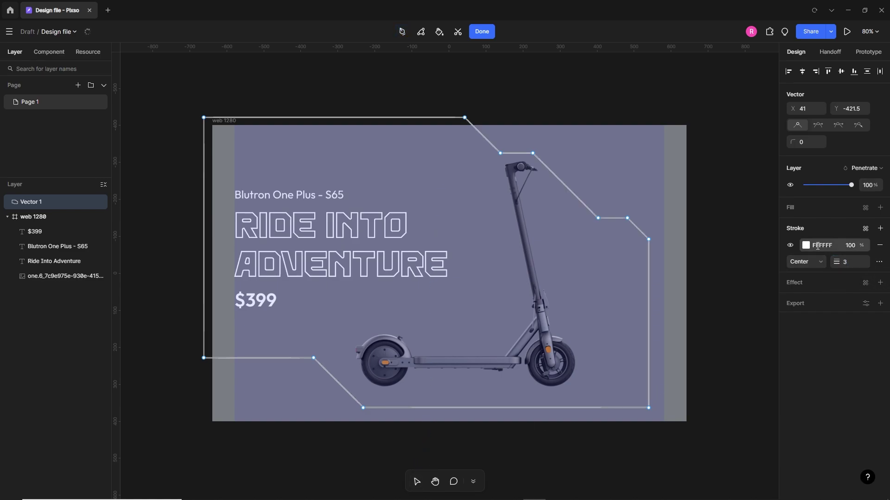
left_click(721, 291)
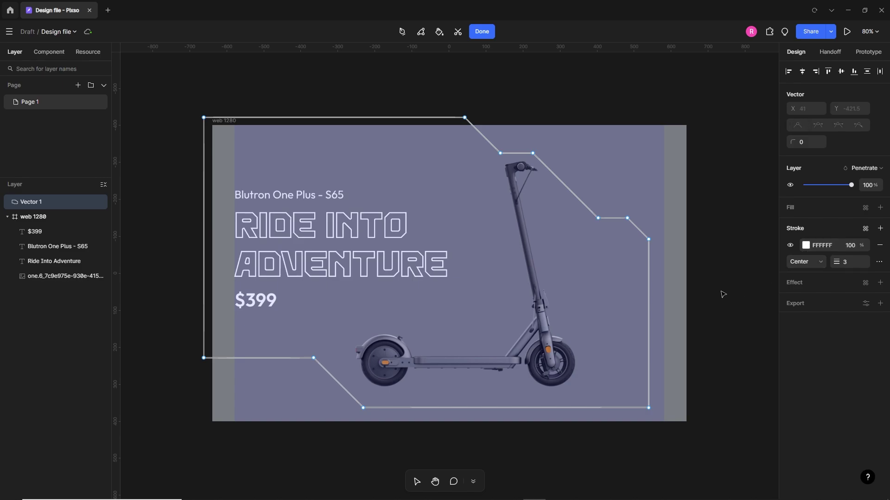
Round the whole angular outline's corners with a radius of 25.
key("Escape")
left_click(805, 146)
type("25")
key("Return")
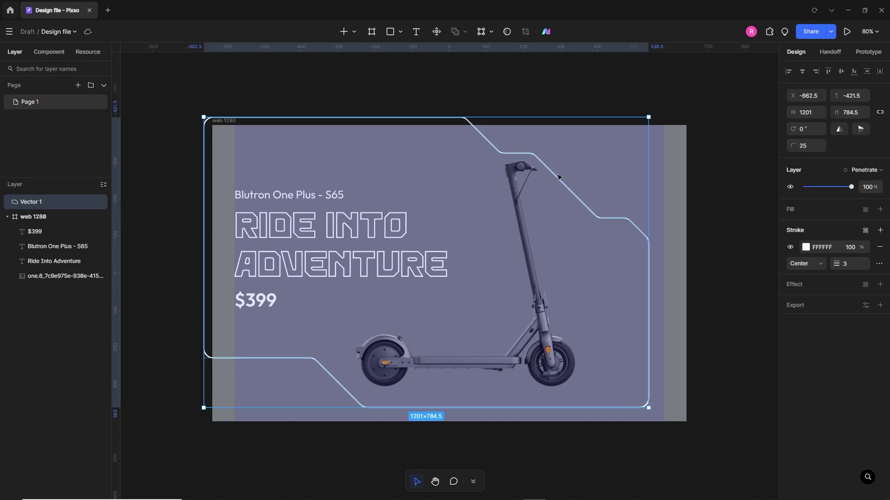
Set the corner radius of the outline's lower-right vertex to 20.
double_click(644, 406)
left_click(649, 407)
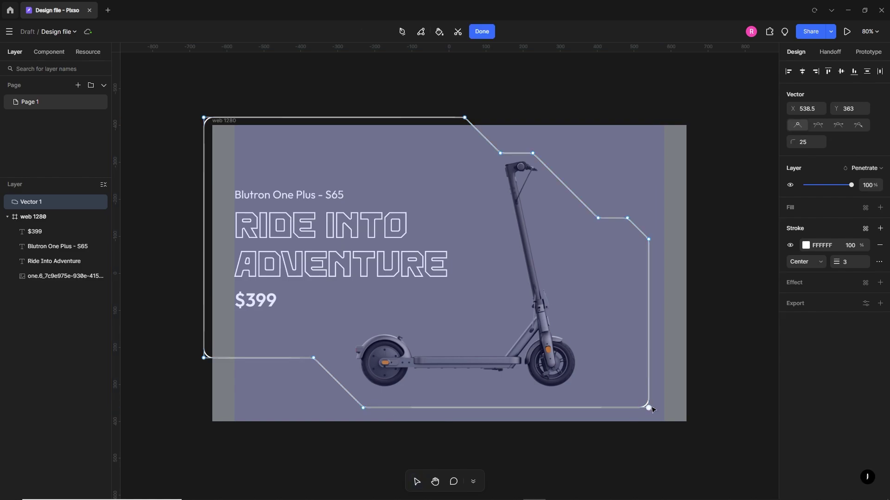
left_click(817, 145)
type("20")
key("Return")
key("Escape")
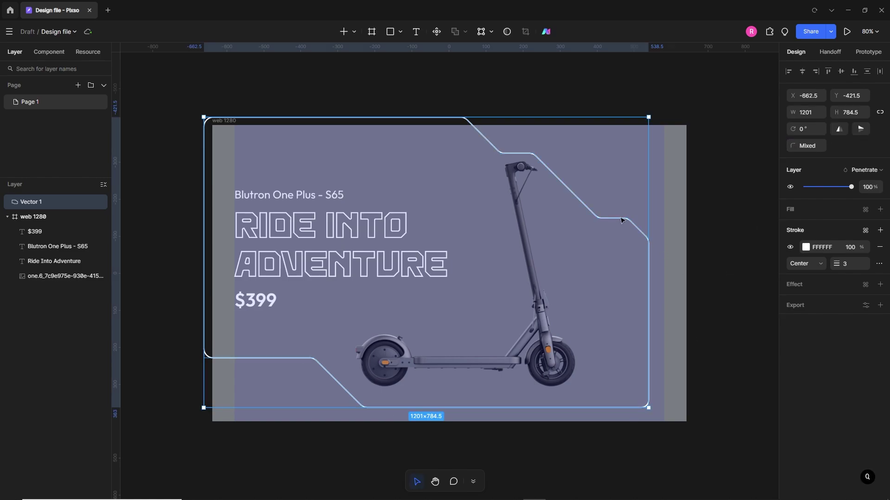
double_click(533, 154)
left_click_drag(500, 153, 496, 149)
key("ctrl+z")
Shift the outline's three right-edge vertices left so the outline is 1173 wide.
left_click_drag(619, 189, 677, 416)
key("shift+Left")
key("shift+Left")
key("shift+Left")
key("Right")
key("Escape")
Move the scooter image down 30 px to Y 120.
left_click(540, 302)
key("shift+Down")
key("shift+Down")
key("shift+Down")
Lower the outline's two vertices above the scooter's handlebar, moving them together toward the handlebar.
left_click(514, 154)
double_click(514, 154)
left_click_drag(481, 145, 538, 162)
left_click_drag(533, 153, 539, 160)
Shift the vertices of the outline's upper diagonals together slightly to the left.
left_click_drag(446, 100, 515, 165)
left_click_drag(505, 157, 538, 161)
key("ctrl+z")
key("ctrl+z")
left_click(598, 219, "shift")
left_click_drag(598, 218, 588, 218)
key("Escape")
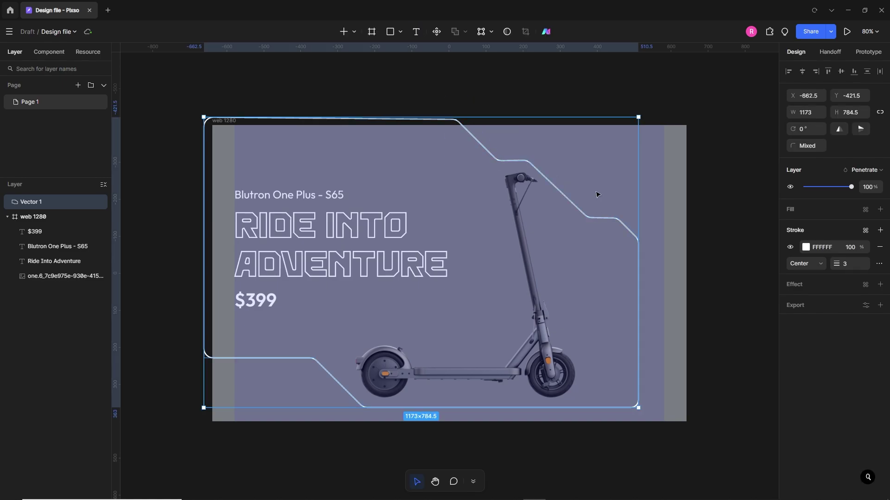
Shift the outline's lower-left diagonal slightly to the right and nudge the scooter image right.
double_click(313, 362)
key("ctrl+z")
left_click_drag(318, 363, 325, 363)
double_click(542, 357)
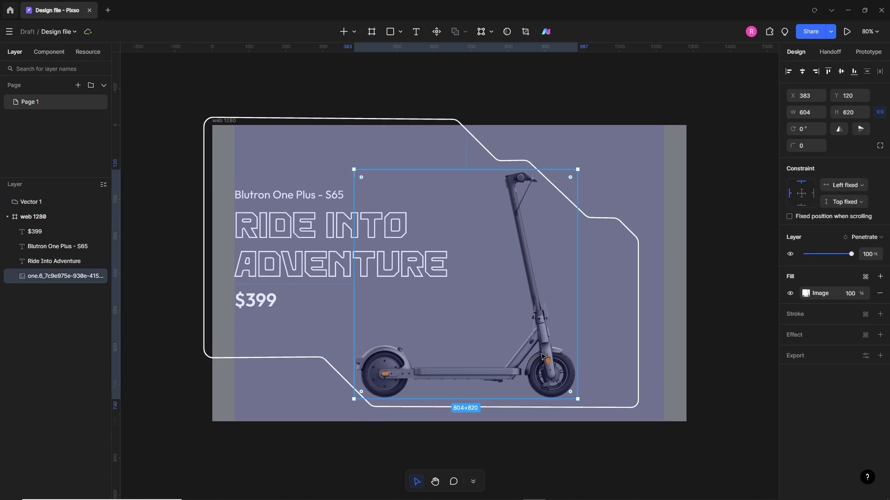
left_click_drag(542, 356, 546, 356)
Move the outline and the scooter image together about 20 px to the left.
left_click(691, 337)
left_click(470, 408)
left_click(465, 376, "shift")
double_click(465, 376, "shift")
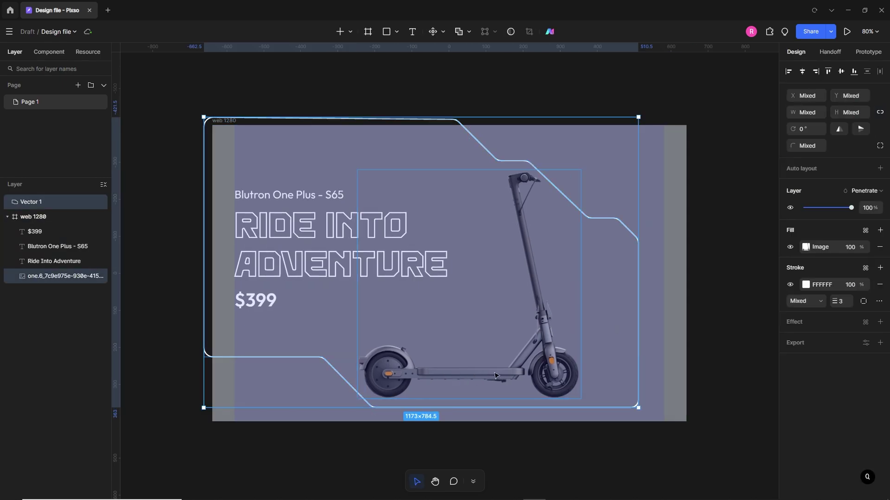
key("shift+Left")
key("shift+Left")
key("Escape")
double_click(579, 217)
left_click_drag(582, 219, 585, 219)
key("ctrl+z")
key("Escape")
Nudge the scooter image up slightly and move the outline layer into the web 1280 frame above the other layers.
left_click_drag(542, 327, 542, 324)
left_click(615, 175)
left_click(301, 356)
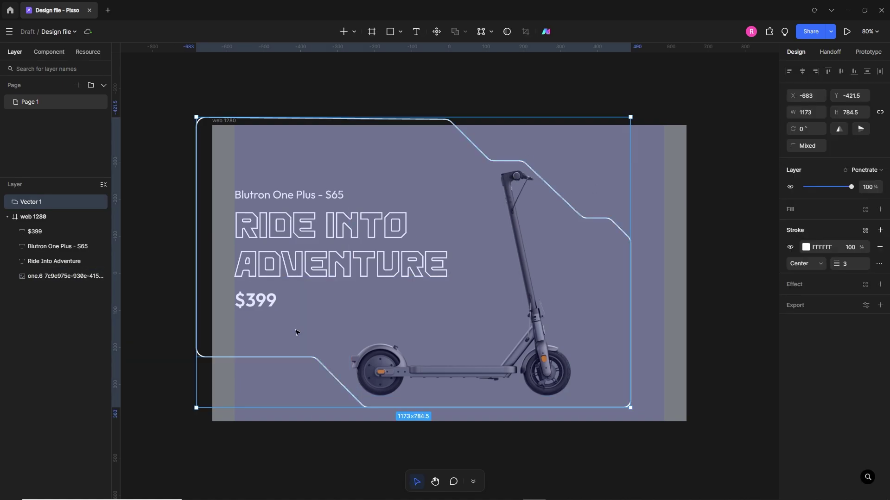
left_click_drag(36, 202, 44, 230)
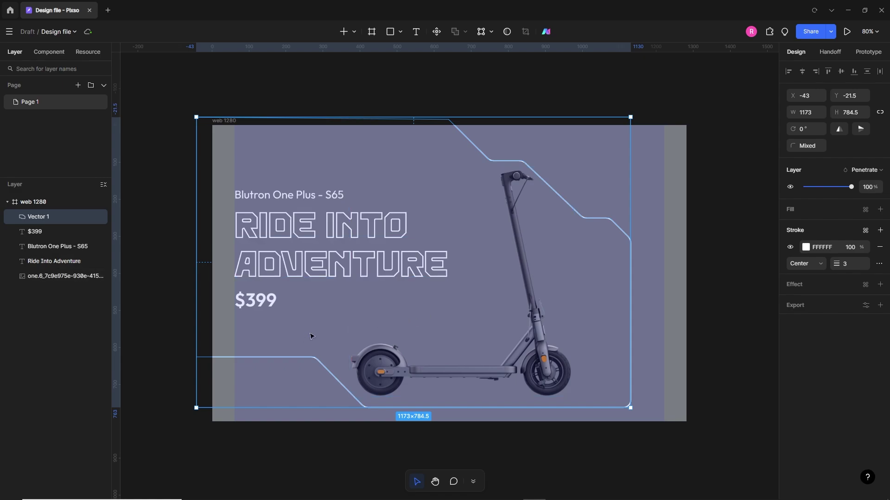
Hide the web 1280 frame's layout grid and select the angular outline.
left_click(229, 123)
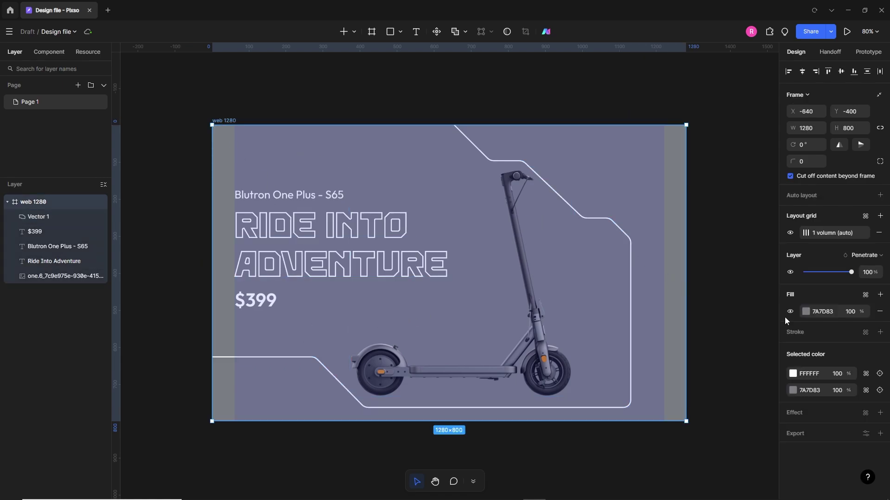
left_click(805, 233)
left_click(790, 232)
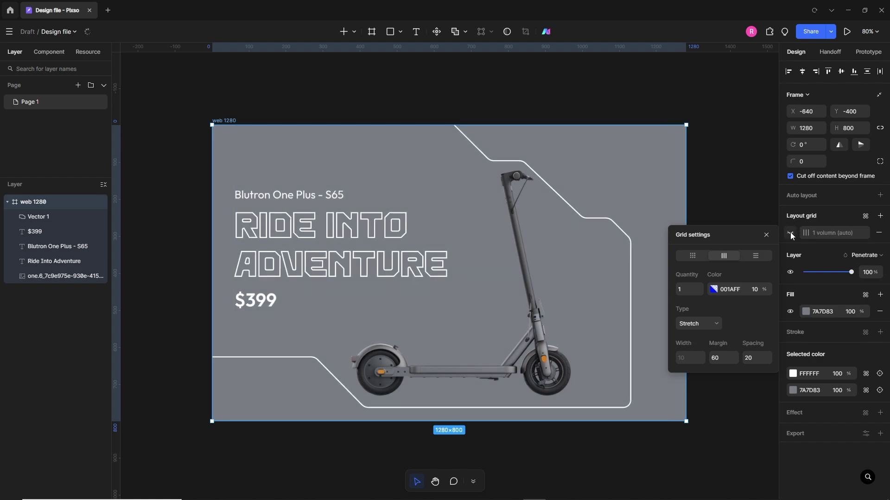
left_click(767, 235)
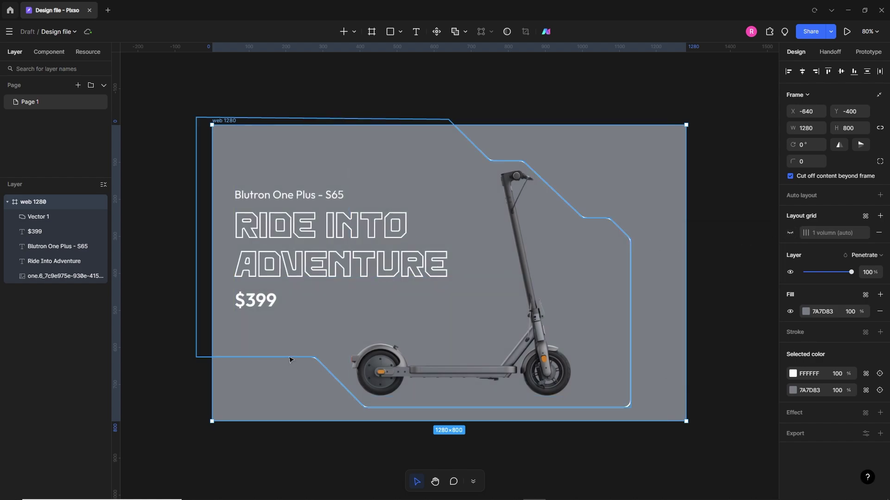
left_click(289, 360)
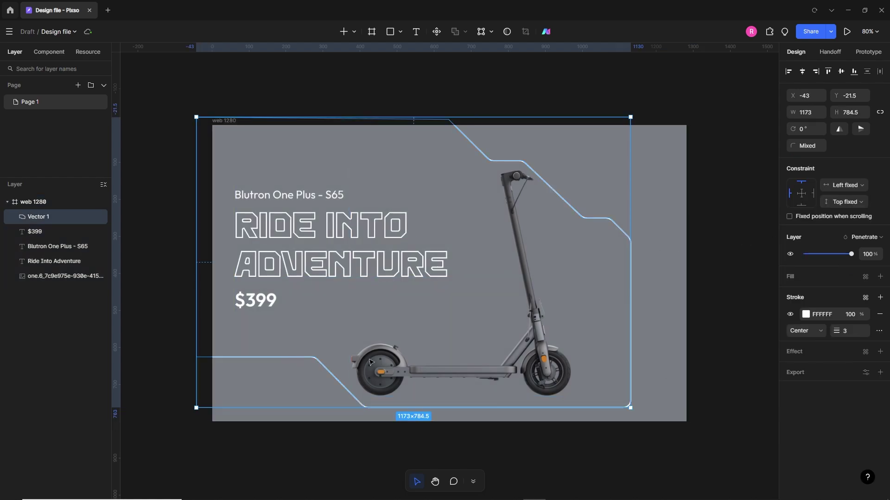
Fill the angular outline with the grey 8D9199 and move its layer to the bottom of the web 1280 frame.
left_click(880, 276)
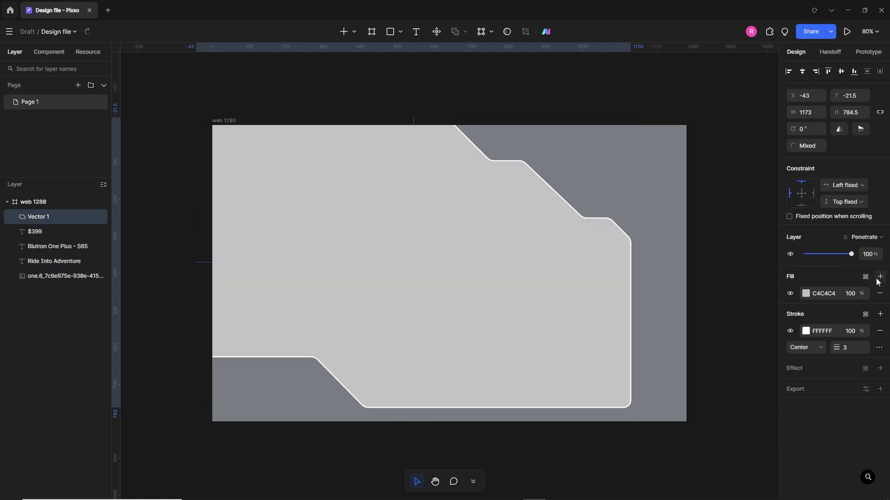
left_click(805, 294)
left_click(677, 290)
left_click(648, 252)
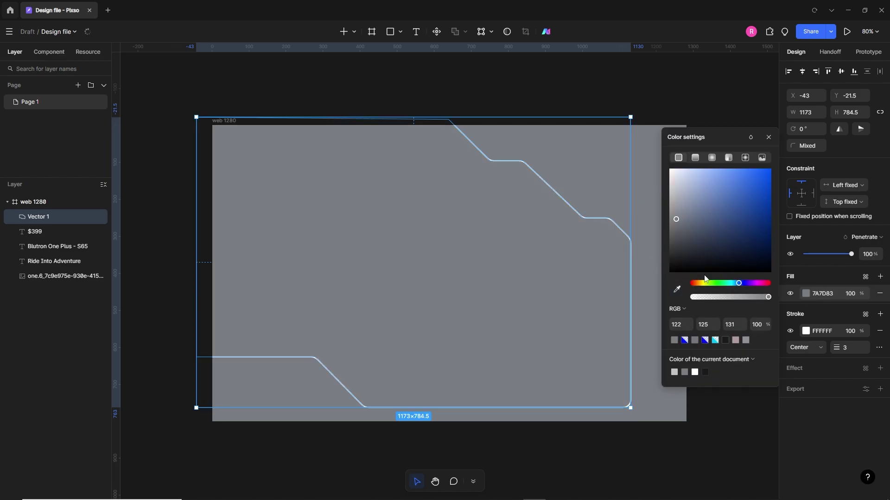
left_click_drag(676, 216, 676, 211)
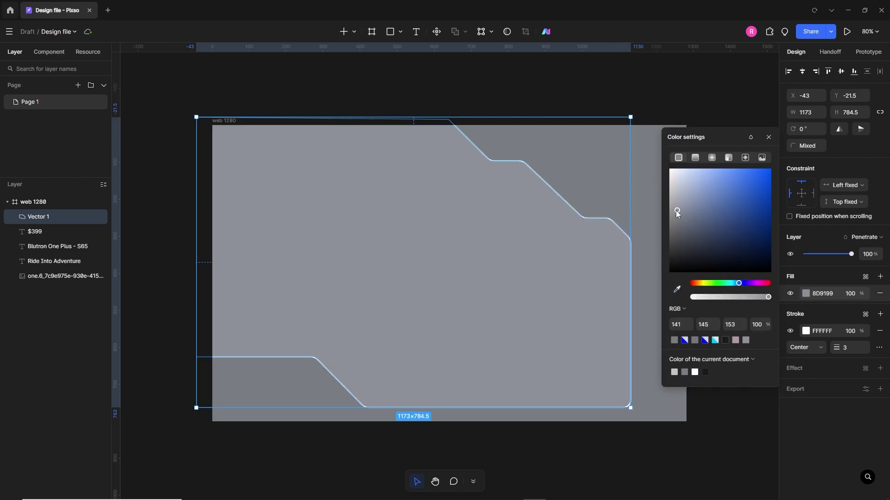
left_click(767, 137)
left_click_drag(48, 218, 58, 255)
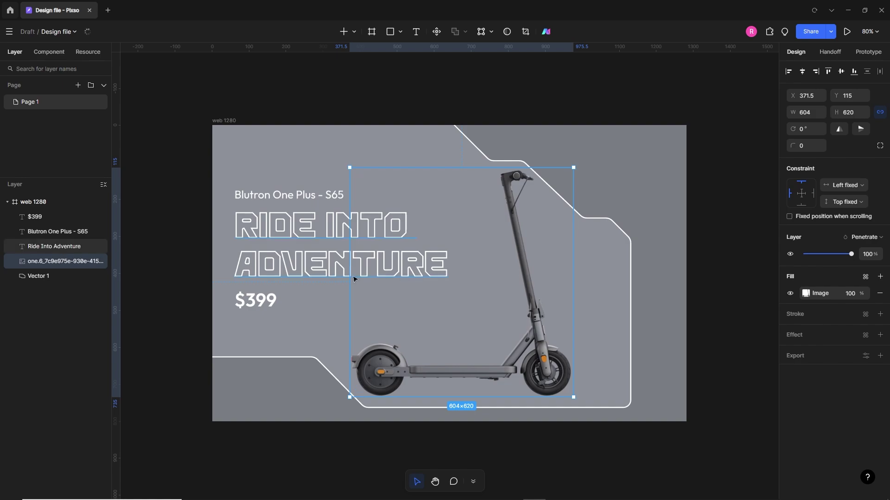
left_click(326, 431)
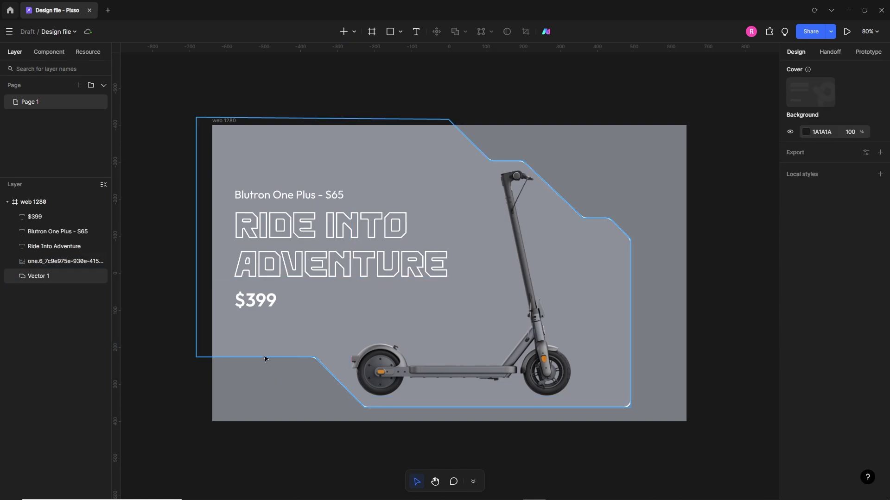
Draw a closed button shape with cut corners, about 185 × 61 px, below the price using the Pen tool.
left_click(345, 31)
left_click(366, 124)
left_click(357, 132)
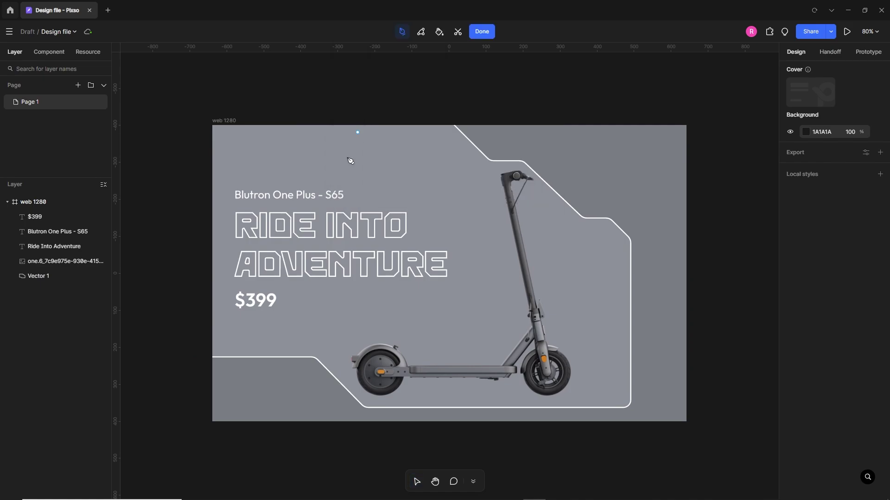
left_click(235, 348)
left_click(289, 348)
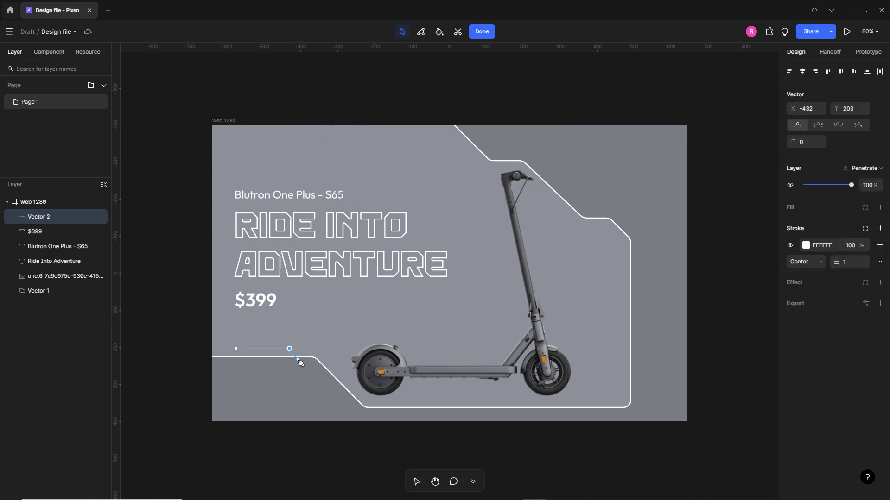
left_click(299, 372)
left_click(247, 371)
left_click(240, 364)
left_click(229, 364)
left_click(229, 348)
left_click(236, 348)
key("Escape")
Add a solid C4C4C4 fill to the button shape and set its corner radius to 8.
left_click(880, 276)
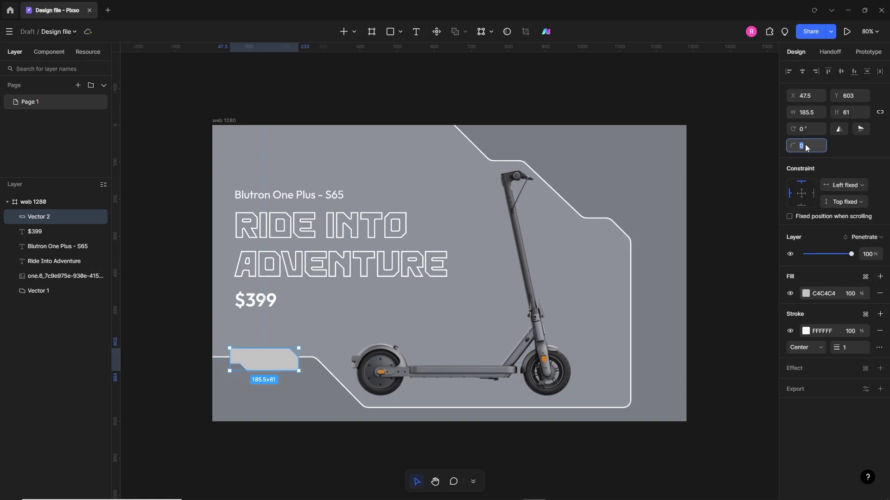
type("2")
key("BackSpace")
type("6")
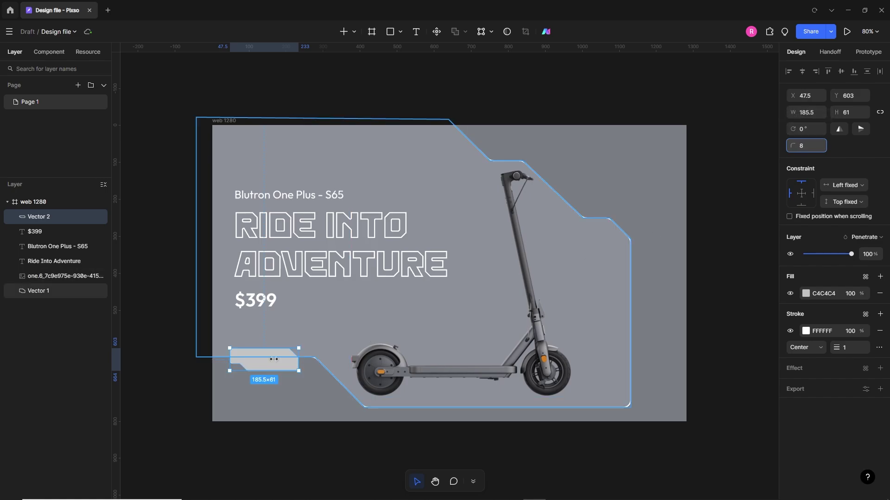
left_click(207, 385)
Align the button shape's left edge with the price text at X 60 and adjust its lower points to make it taller.
scroll(232, 372, "up", 5)
scroll(263, 362, "up", 3)
left_click(292, 363)
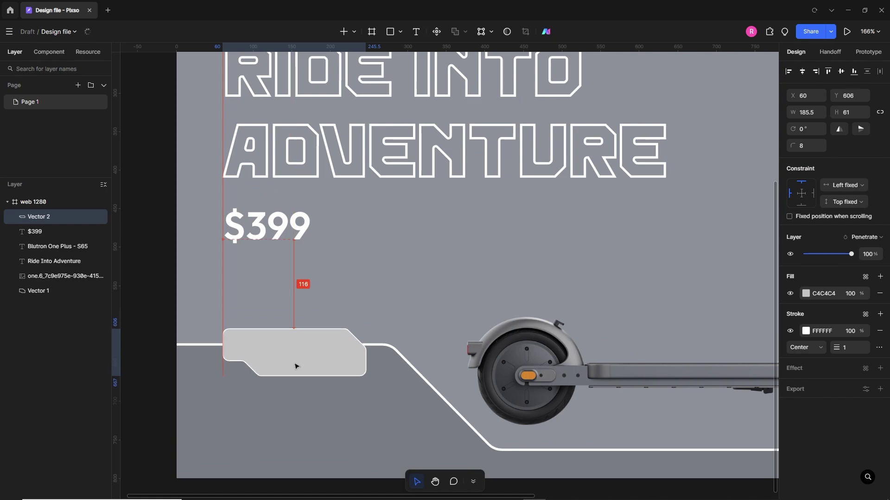
left_click_drag(297, 364, 260, 377)
double_click(298, 356)
left_click(223, 354)
left_click(245, 354, "shift")
left_click(309, 371, "shift")
double_click(270, 395)
Widen the button shape by moving its right-side points outward.
double_click(297, 365)
left_click(346, 322)
left_click(364, 374, "shift")
left_click_drag(366, 341, 386, 340)
double_click(342, 403)
double_click(357, 355)
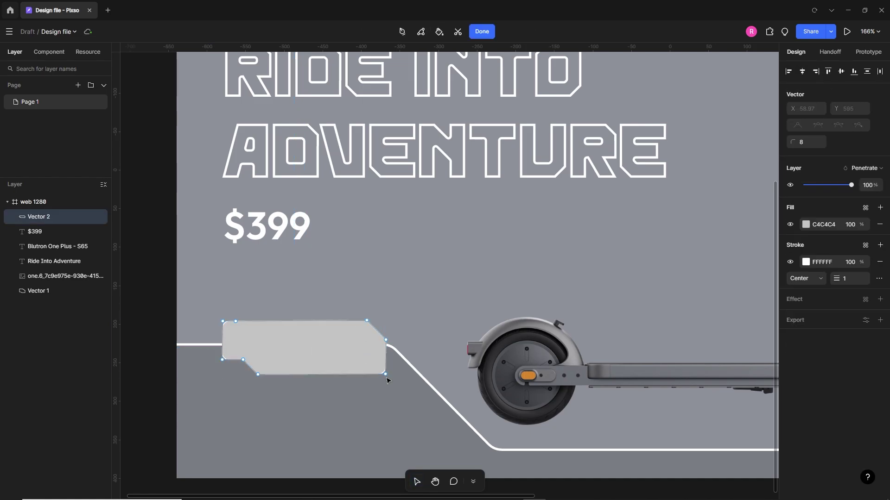
Pull the button shape's right-side points slightly back inward.
left_click_drag(385, 374, 346, 358)
double_click(354, 387)
double_click(345, 358)
left_click(367, 321)
left_click(385, 340, "shift")
left_click_drag(386, 375, 374, 374)
double_click(374, 376)
double_click(374, 375)
Move the button shape up slightly and extend its right side to make it about 206 × 69 px.
left_click_drag(355, 323, 356, 323)
key("Escape")
left_click_drag(355, 364, 348, 352)
double_click(348, 353)
left_click(357, 317)
left_click(375, 337, "shift")
left_click_drag(374, 370, 380, 370)
double_click(367, 393)
left_click(345, 402)
Sample the scooter's orange as the button shape's fill, brighten it to FF9B30, and remove the shape's stroke.
left_click(350, 355)
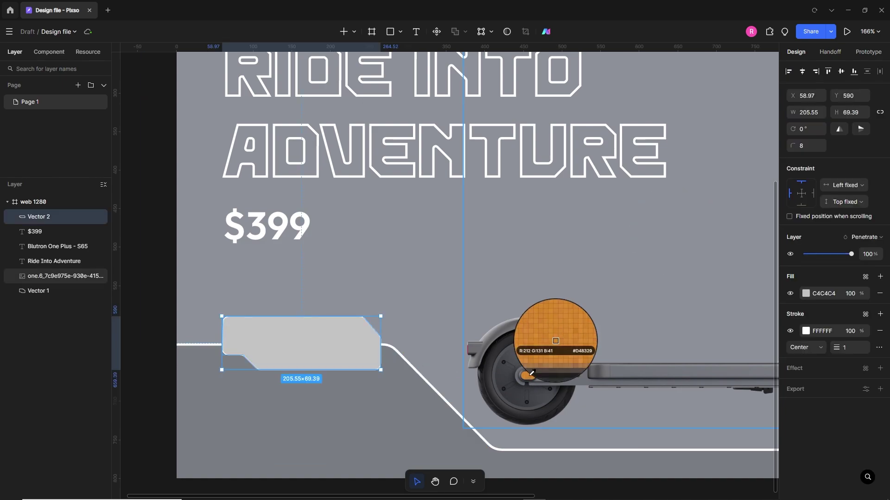
left_click(530, 373)
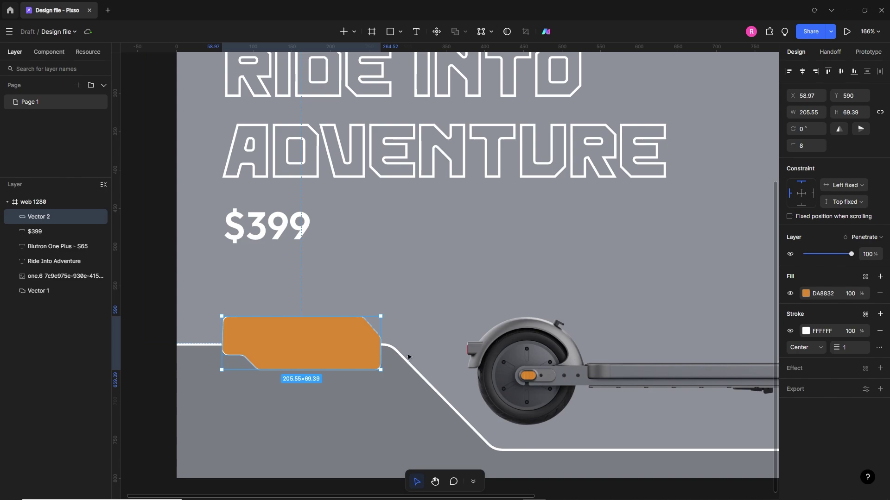
left_click(806, 294)
left_click_drag(738, 190, 752, 170)
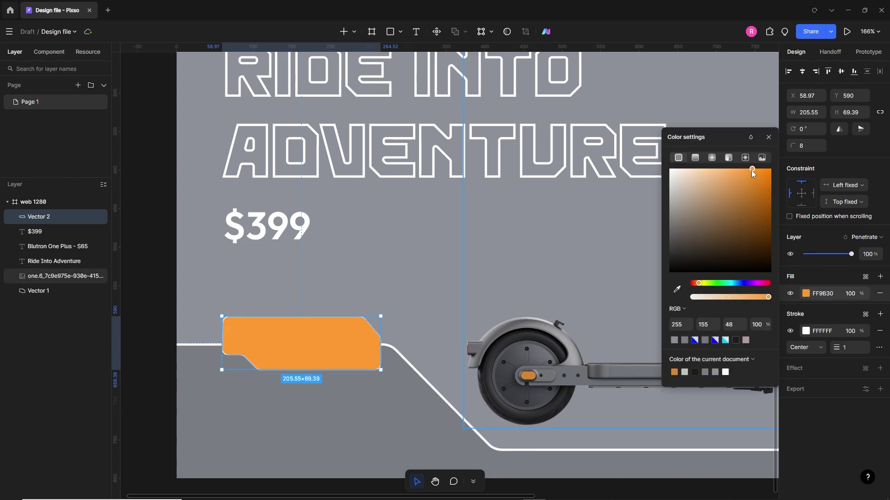
left_click(880, 330)
left_click(336, 400)
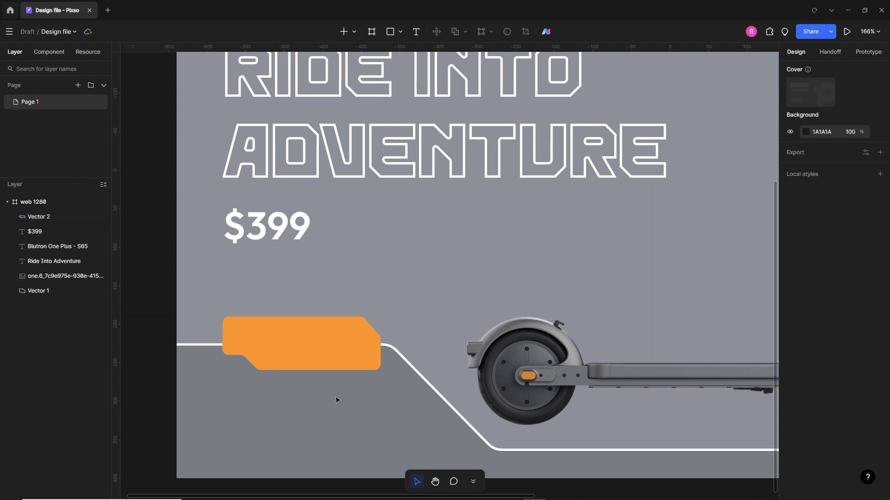
Add the text "Buy Now" in the middle of the orange button shape.
left_click(290, 341)
type("Buy Now")
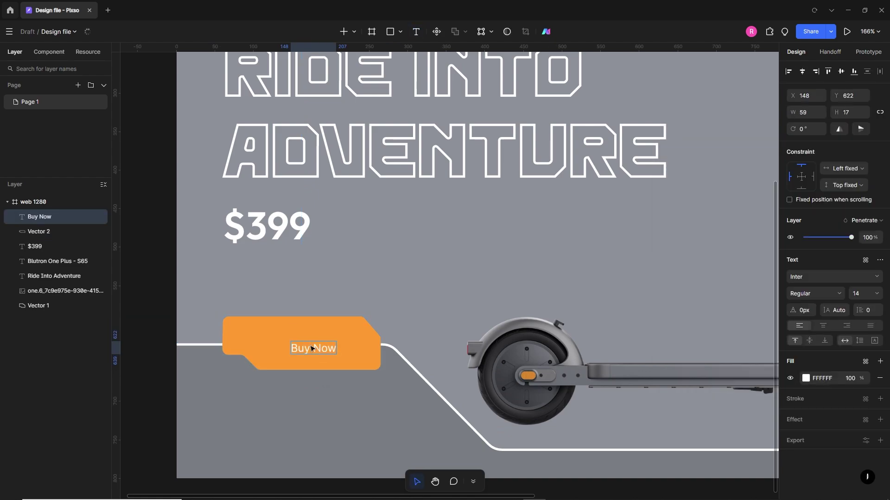
key("Escape")
left_click_drag(320, 348, 313, 346)
Set the Buy Now text to Outfit Bold at size 30 and centre it on the button.
left_click(829, 277)
type("Outfit")
key("Return")
left_click(833, 293)
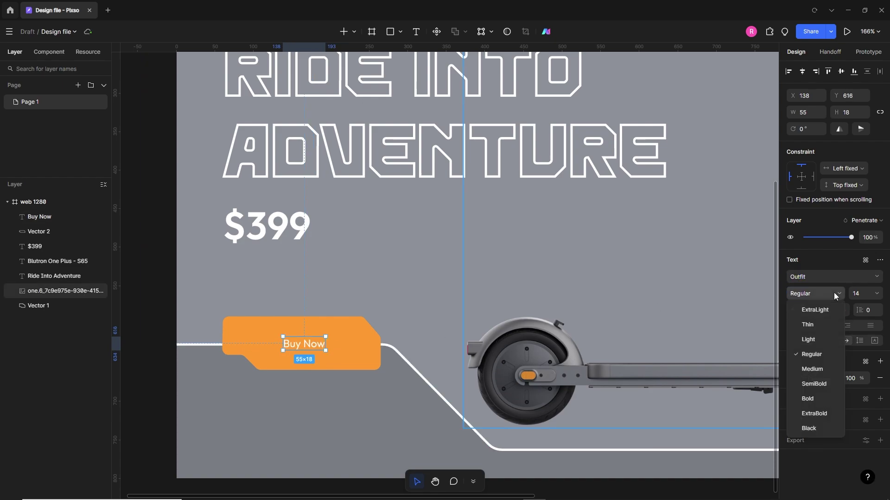
left_click(811, 387)
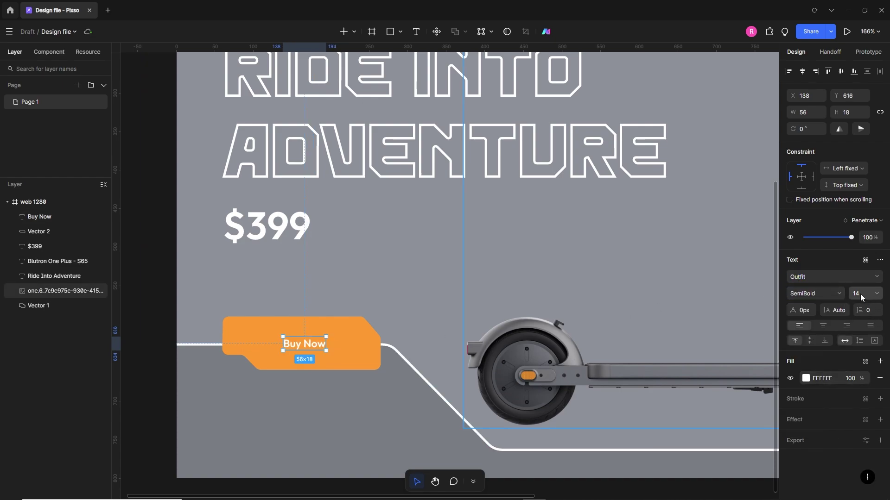
key("Return")
left_click(816, 293)
left_click(808, 402)
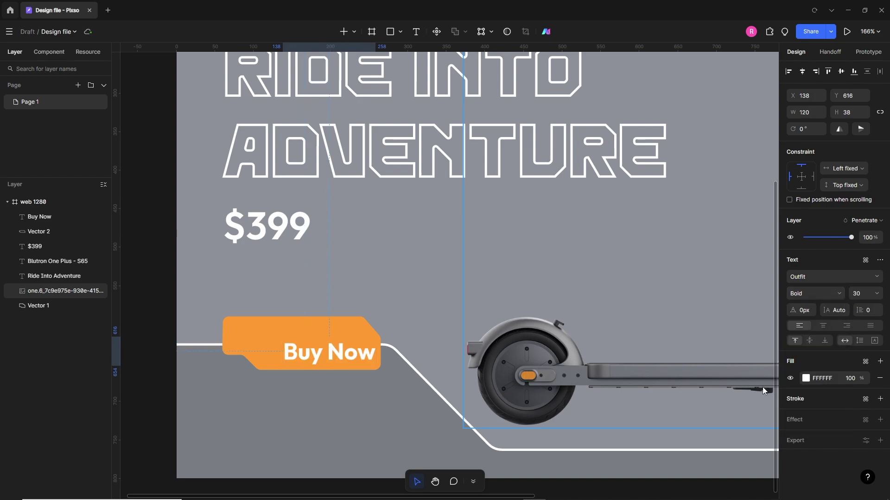
left_click_drag(342, 360, 316, 349)
double_click(269, 369)
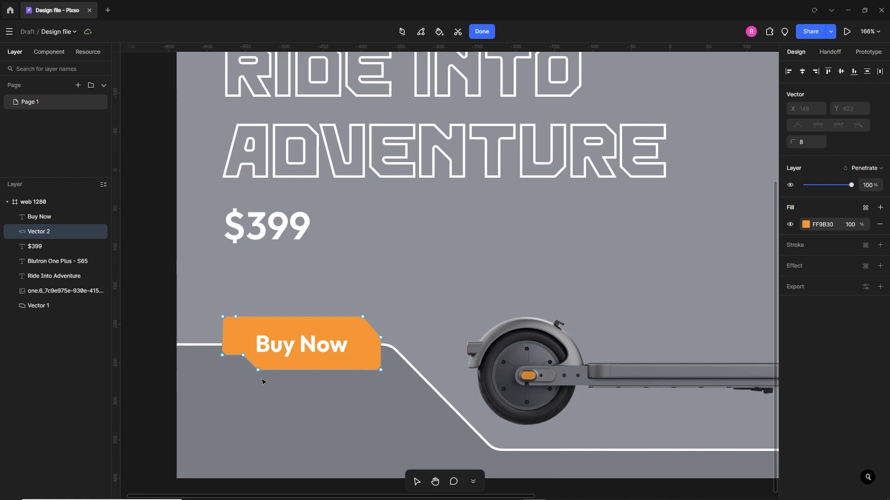
double_click(264, 386)
Draw a thin oval about 553 × 12 px beneath the scooter's wheels and fill it with the background grey 7A7D83.
scroll(265, 389, "down", 5, "ctrl")
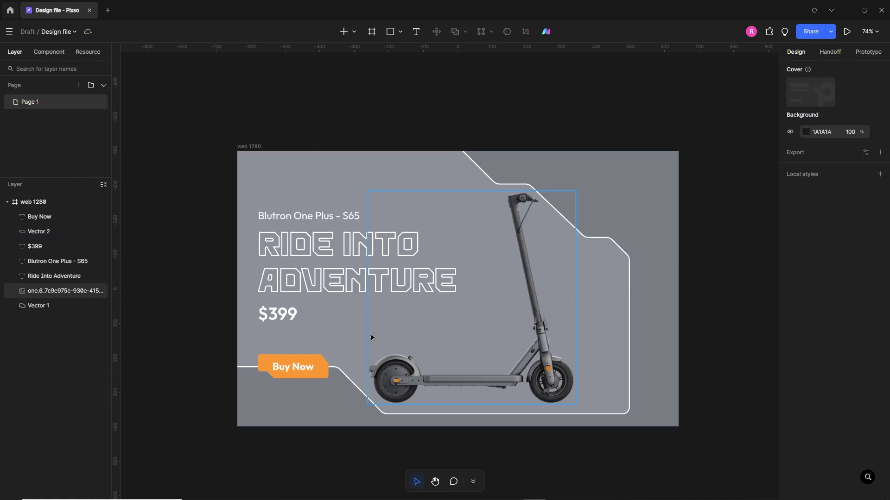
left_click(399, 35)
left_click(408, 101)
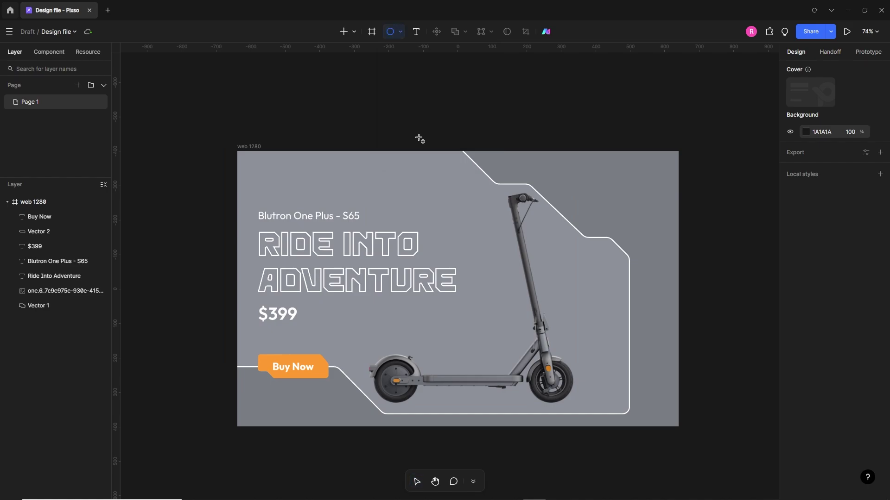
left_click_drag(381, 401, 572, 404)
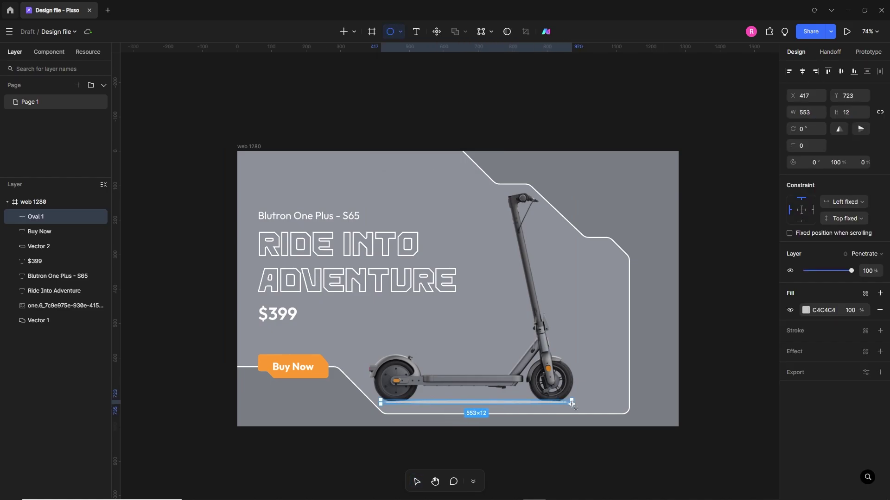
scroll(573, 403, "up", 3)
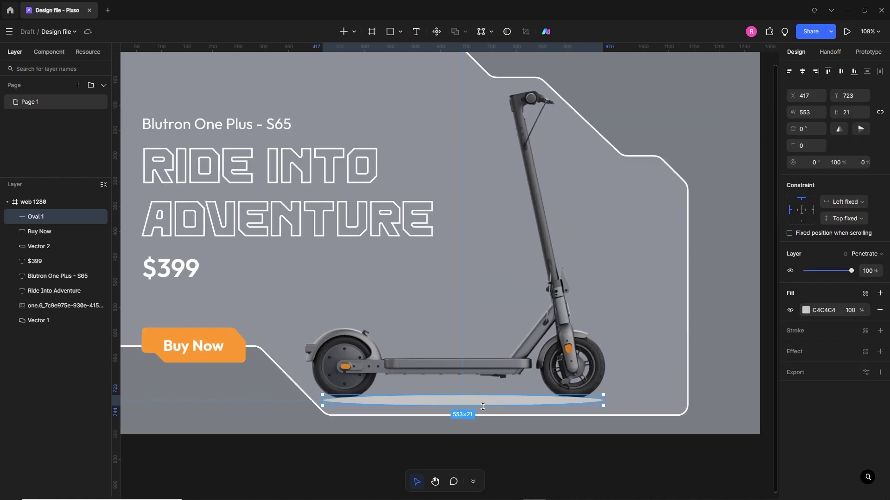
key("i")
left_click(728, 383)
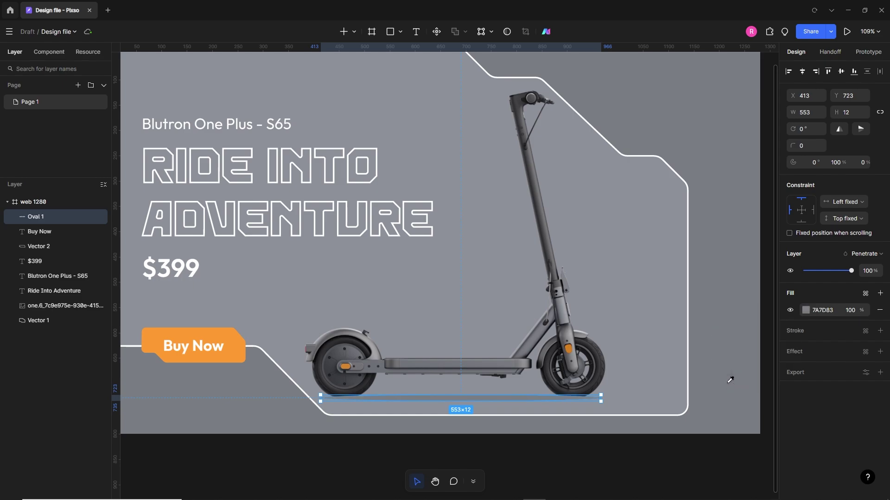
left_click(581, 443)
Apply a Gaussian blur of 14 to the oval under the scooter.
left_click(519, 401)
left_click(880, 352)
left_click(852, 368)
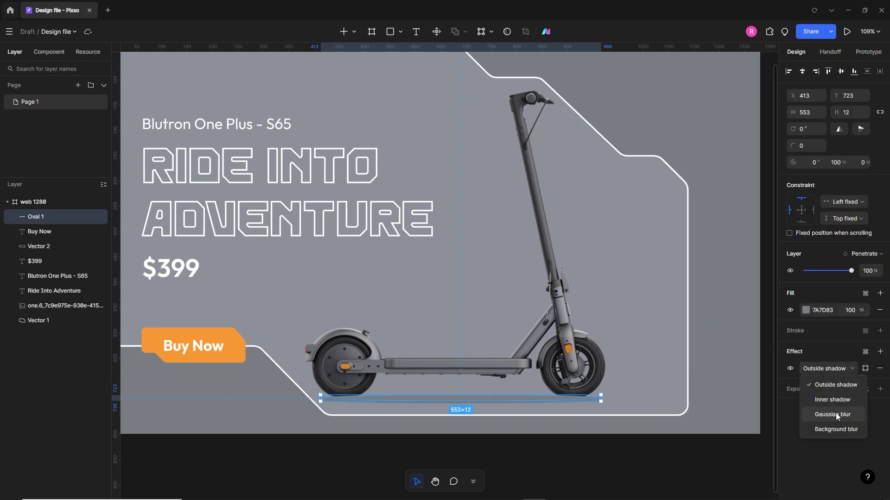
left_click(835, 416)
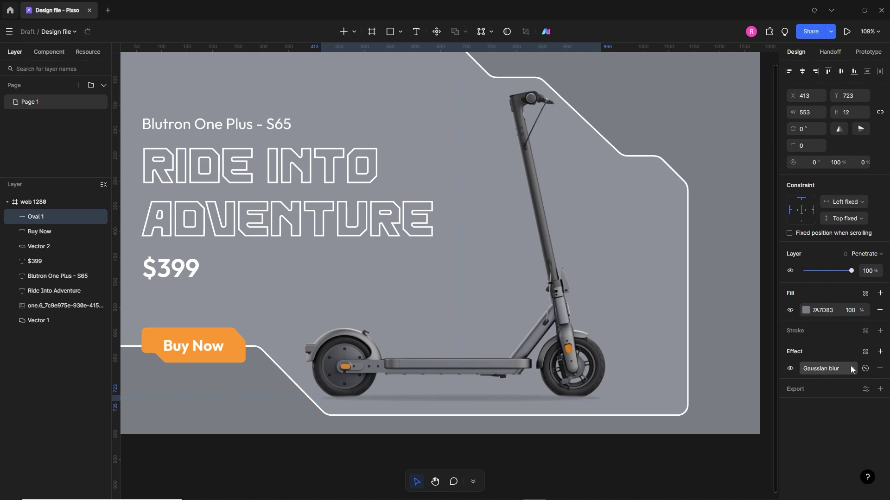
left_click(704, 390)
type("10")
key("Return")
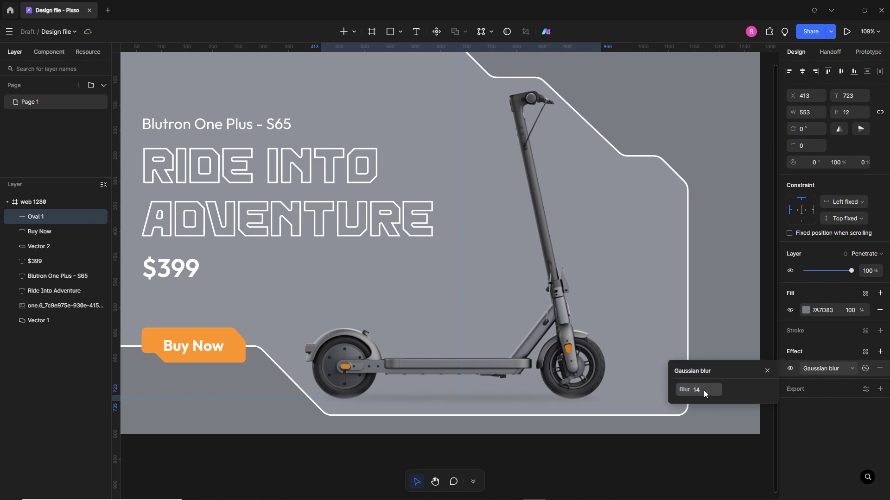
Widen the blurred oval on both sides so it extends past the scooter's wheels.
left_click(544, 399)
left_click_drag(602, 403, 610, 402)
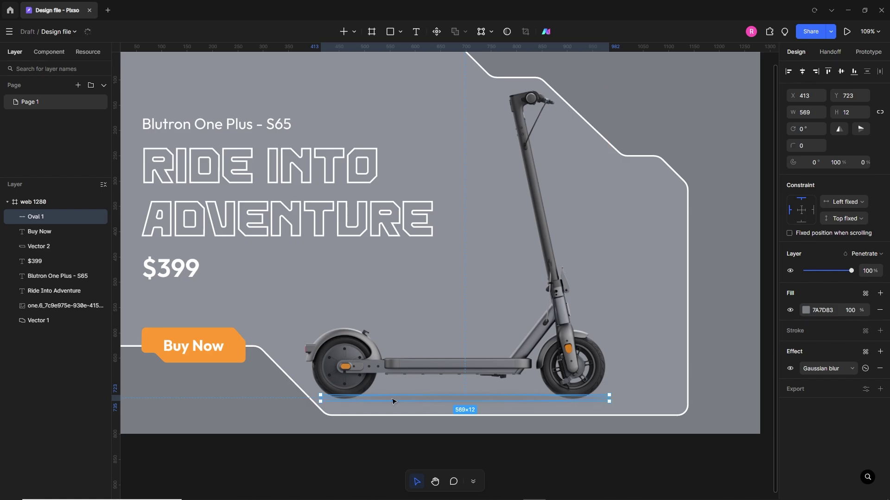
scroll(320, 402, "up", 5)
left_click_drag(320, 397, 297, 397)
scroll(388, 390, "down", 8)
left_click(504, 431)
Bring the scooter image to the front, above the blurred oval and the other layers.
left_click(518, 368)
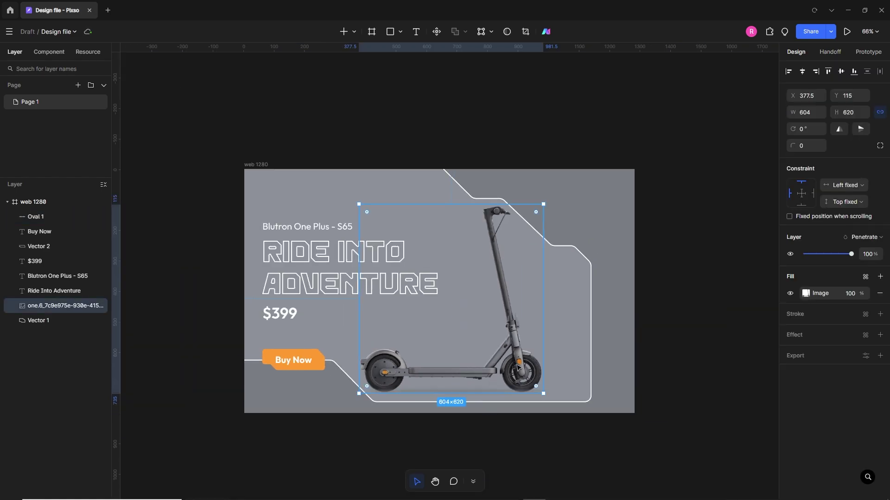
key("ctrl+shift+]")
left_click(477, 447)
Draw a closed card shape with cut corners, about 287 × 203 px, over the outline's right edge beside the scooter using the Pen tool.
scroll(477, 447, "up", 2)
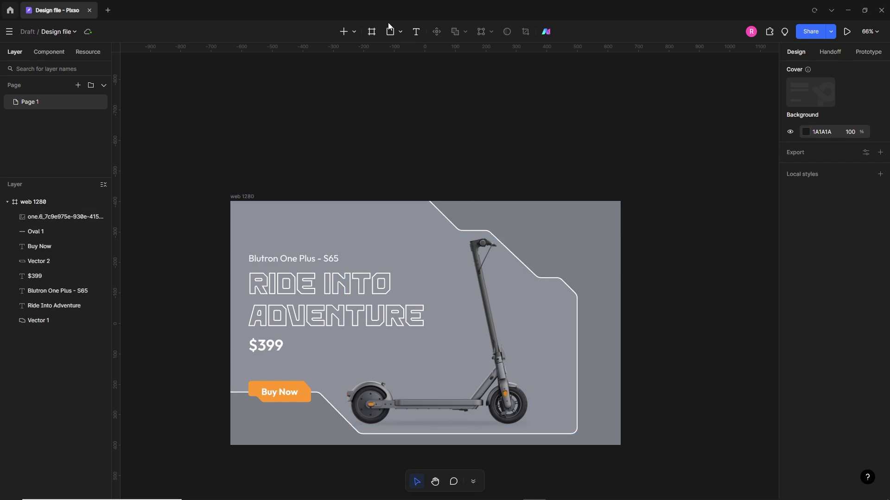
left_click(348, 35)
left_click(371, 123)
left_click(371, 128)
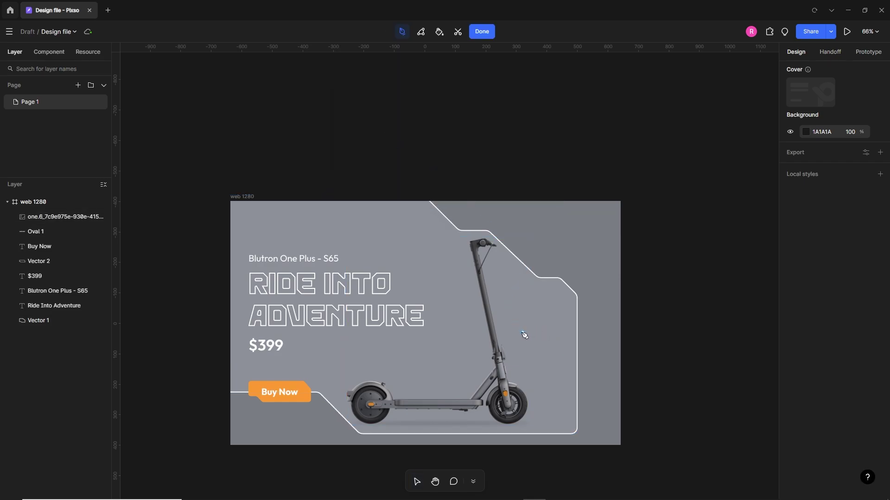
left_click(521, 314)
left_click(588, 314)
left_click(602, 375)
left_click(547, 375)
left_click(535, 364)
left_click(525, 364)
left_click(514, 353)
left_click(514, 313)
left_click(521, 314)
key("Escape")
Fill the card shape with white FFFFFF and remove its stroke.
left_click(880, 277)
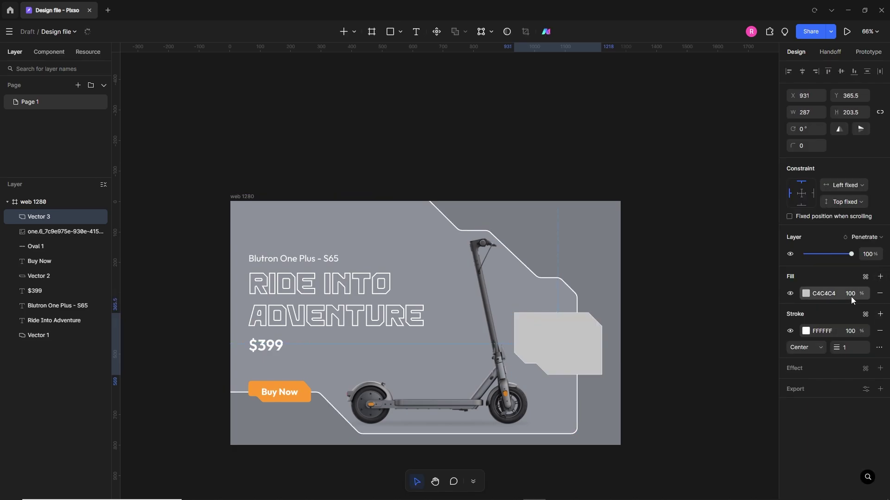
left_click(806, 293)
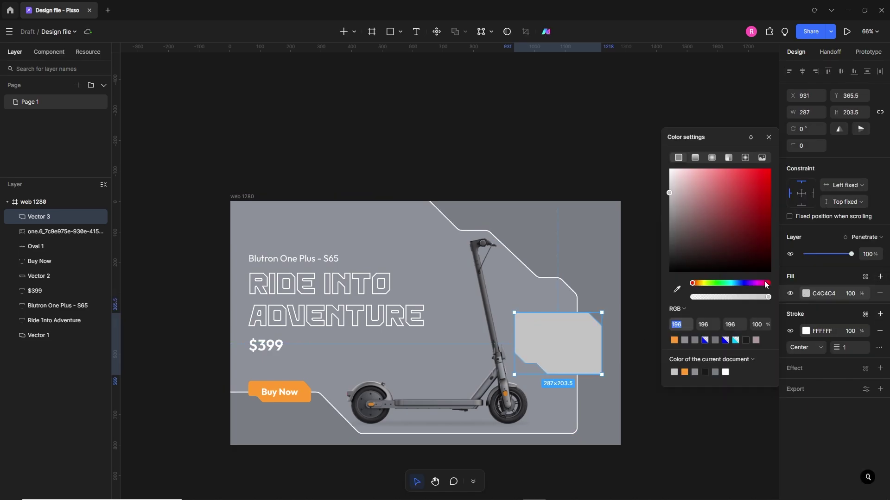
left_click(880, 331)
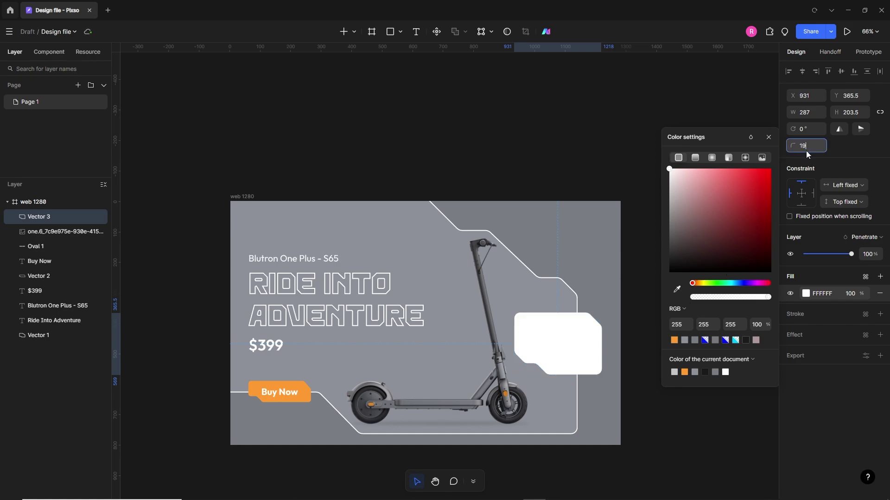
Finish the white card with a corner radius of 18 and show the web 1280 frame's layout grid.
left_click(640, 357)
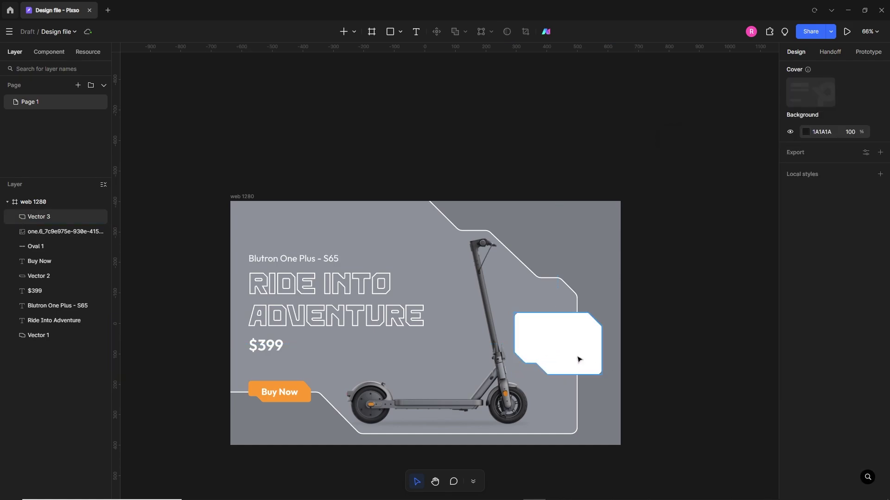
left_click(613, 256)
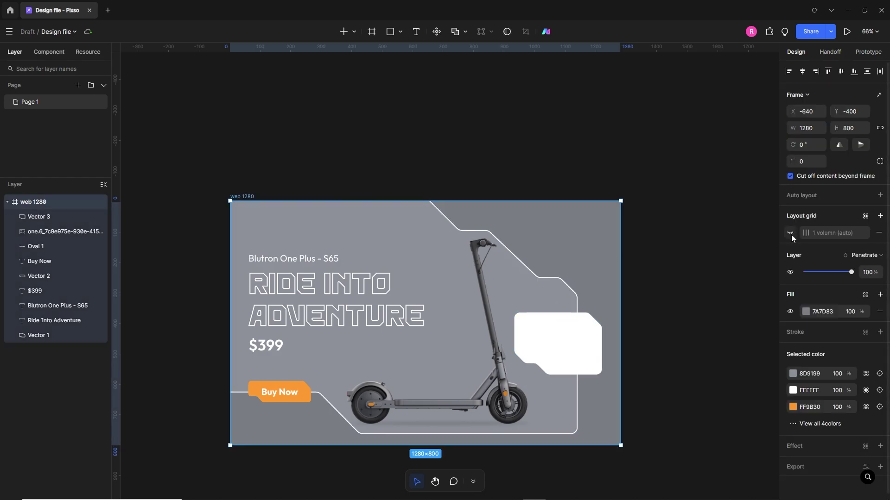
left_click(791, 236)
left_click(626, 351)
Narrow the white card to 279 px so its right edge stays inside the layout grid's margin.
scroll(603, 350, "up", 5)
left_click(516, 377)
left_click_drag(516, 377, 520, 379)
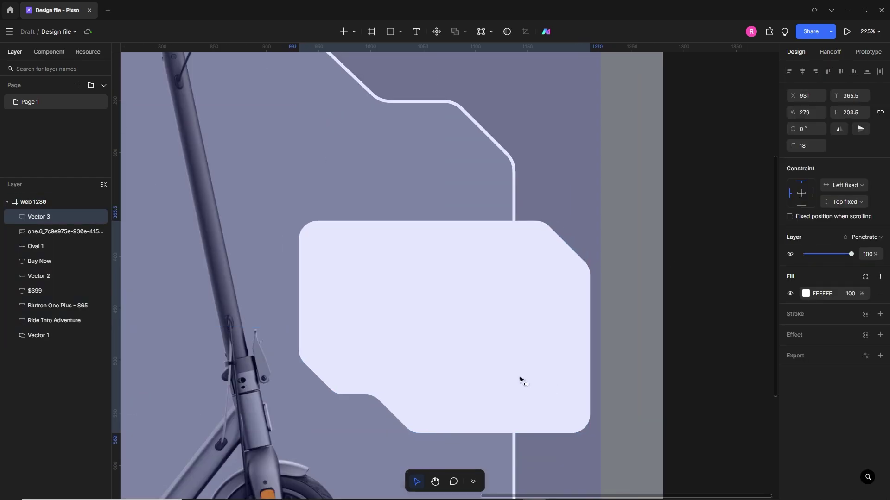
key("Escape")
scroll(621, 330, "down", 1)
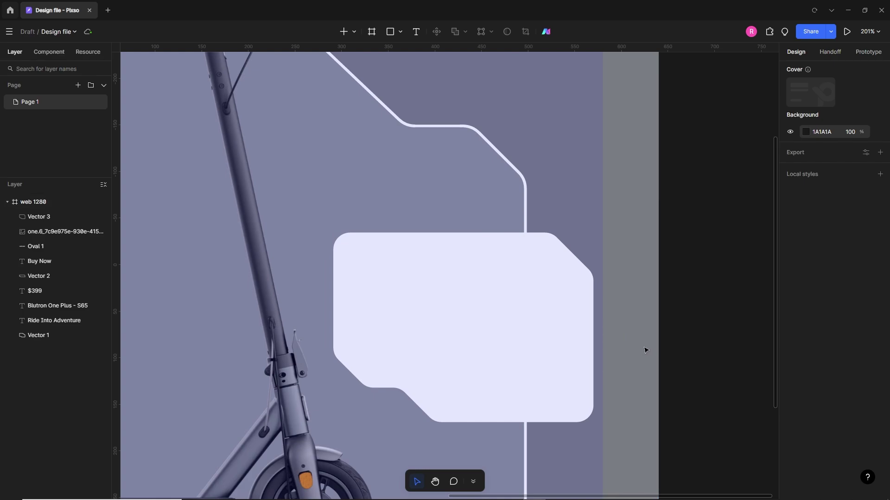
Draw a thin upright rectangle across the card's right edge and resize it to 11 px wide, ending at the grid margin.
left_click(390, 31)
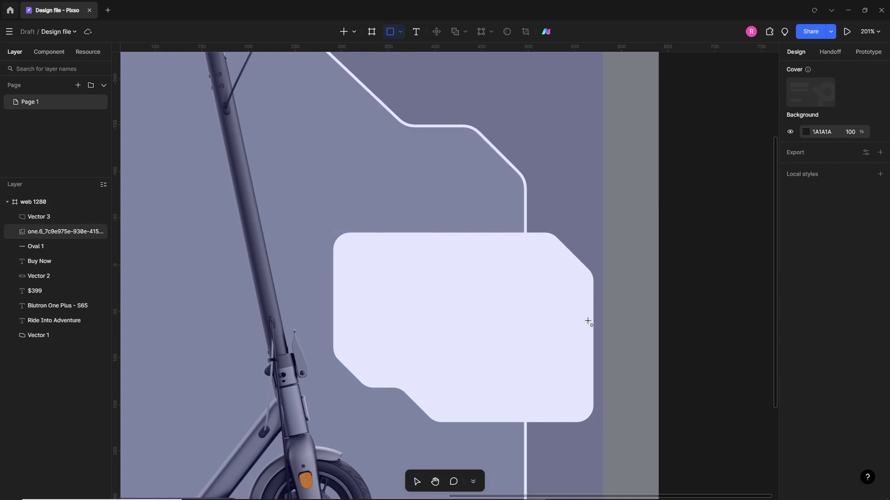
left_click_drag(588, 319, 600, 349)
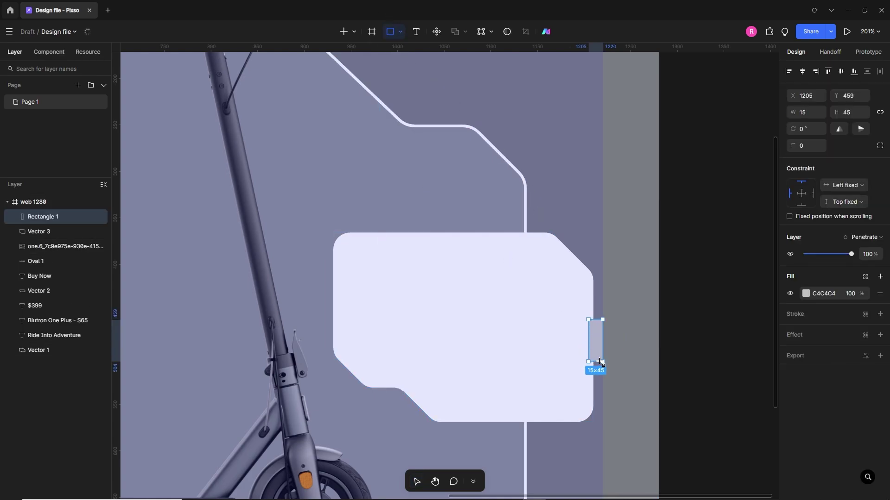
scroll(608, 349, "up", 7)
left_click_drag(582, 336, 582, 328)
mouse_move(578, 368)
left_mouse_down()
mouse_move(578, 393)
mouse_move(583, 367)
left_mouse_up()
key("Escape")
Cut off the thin rectangle's upper outer corner and give it a corner radius of 2.
double_click(580, 356)
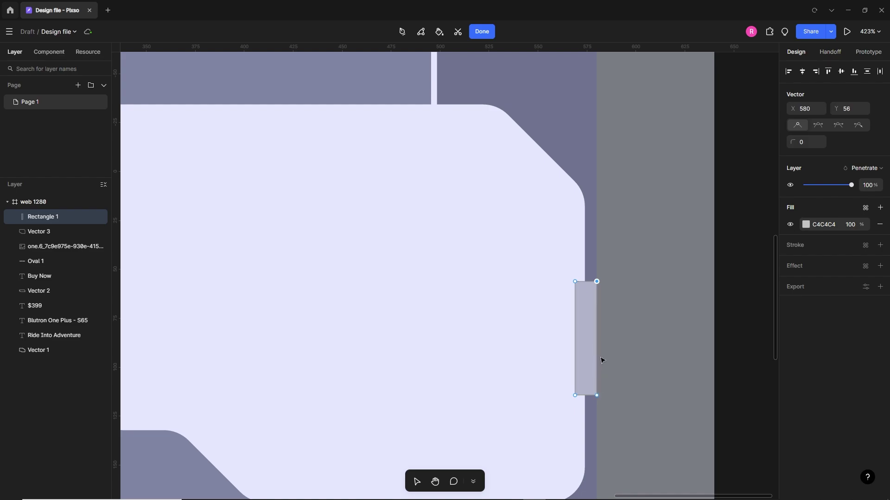
key("Escape")
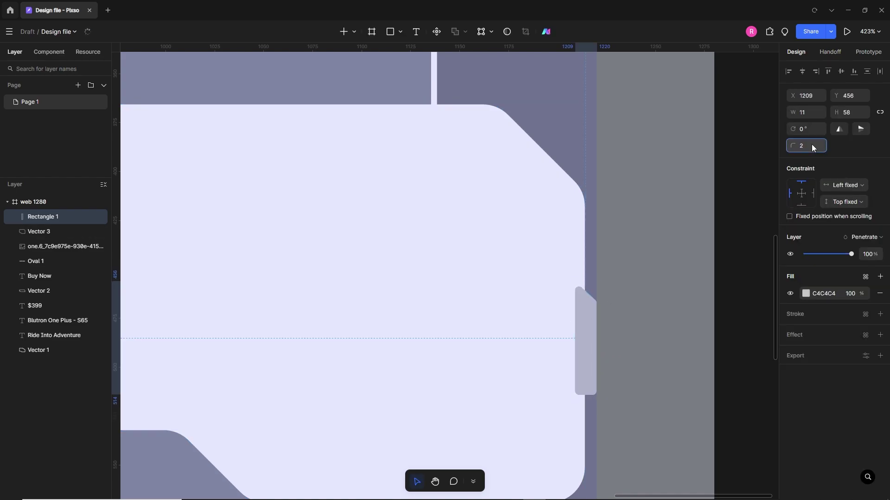
left_click(685, 250)
Duplicate the tab onto the card's left edge, flip it horizontally and vertically, and lower it slightly.
scroll(641, 369, "down", 5)
left_click_drag(591, 381, 436, 335)
left_click(641, 377)
right_click(436, 334)
left_click(469, 420)
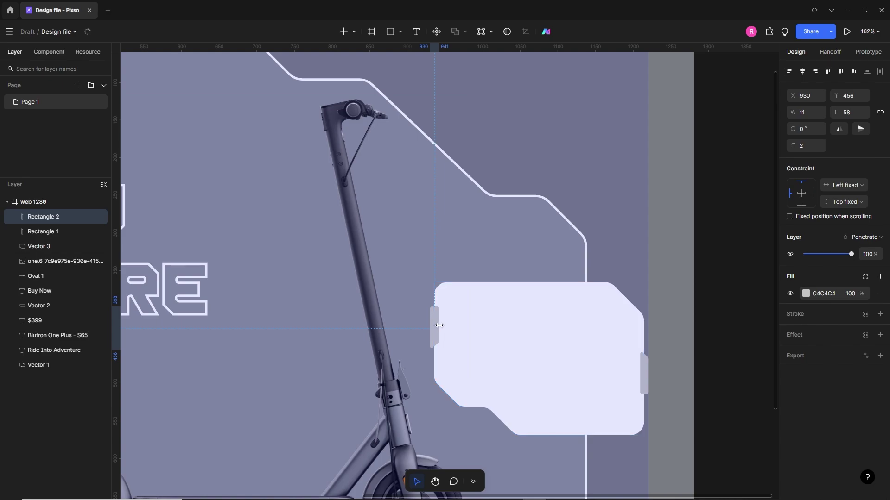
right_click(434, 325)
left_click(472, 402)
left_click_drag(436, 335, 435, 342)
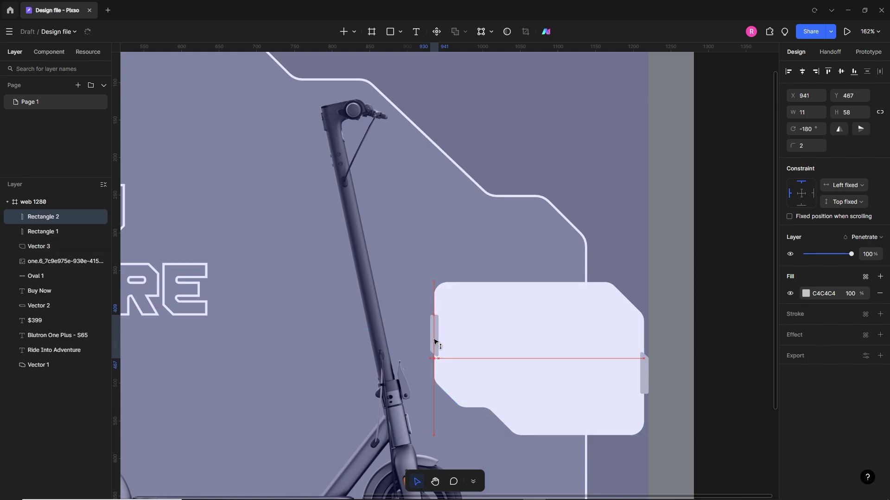
left_click(657, 377)
Draw a 30 × 30 px square on the card with no fill and a dark 342B2B stroke of 1 px.
scroll(659, 384, "up", 3)
scroll(658, 384, "up", 1)
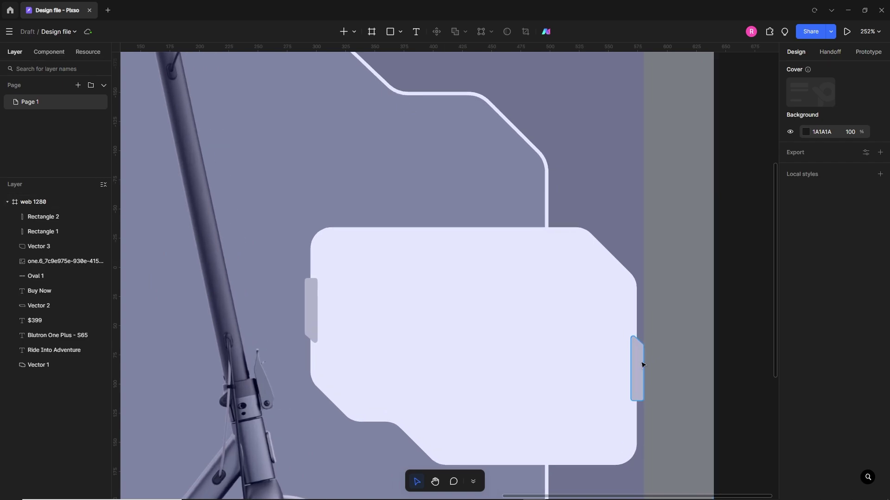
left_click_drag(481, 270, 516, 305)
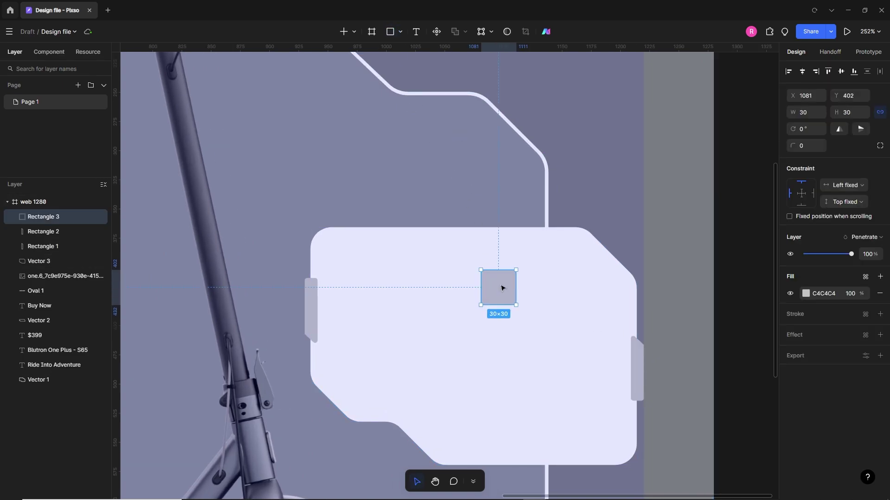
left_click(880, 313)
left_click(880, 294)
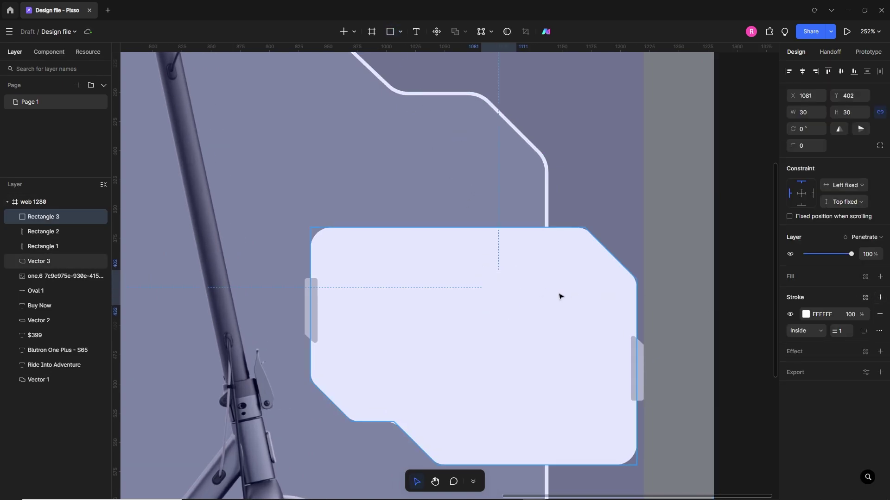
left_click(806, 314)
left_click(688, 272)
Turn the square into a small right-pointing chevron by opening its path, rotating it -45° and shrinking it.
double_click(500, 306)
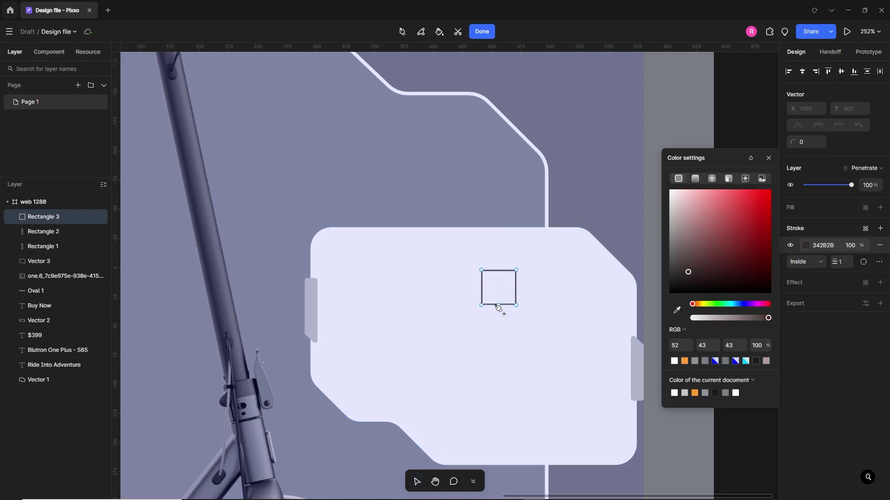
key("Escape")
left_click_drag(533, 268, 481, 288)
left_click(482, 287)
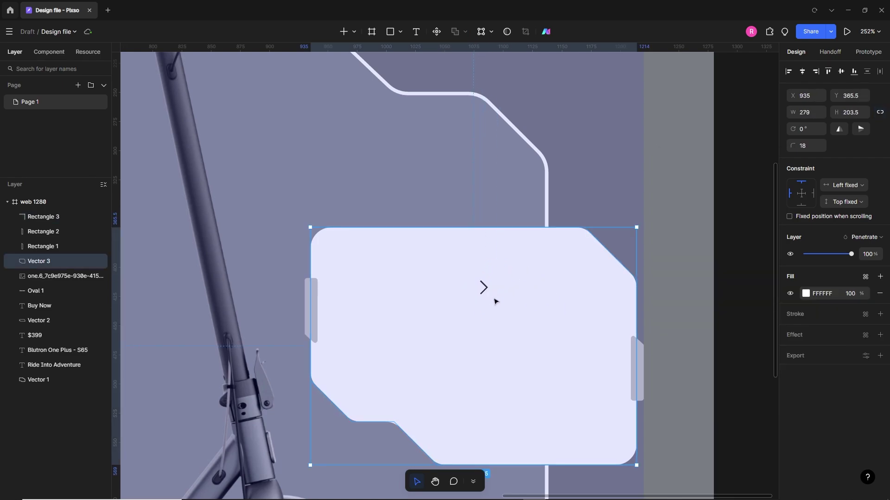
left_click(485, 295)
Scale the chevron to 6.09 px, place it on the right tab and give it a 2 px FFFFFF stroke.
scroll(477, 288, "up", 3)
left_click_drag(475, 290, 693, 413)
scroll(724, 429, "up", 6)
left_click_drag(638, 393, 661, 387)
left_click(806, 315)
left_click_drag(704, 223, 655, 187)
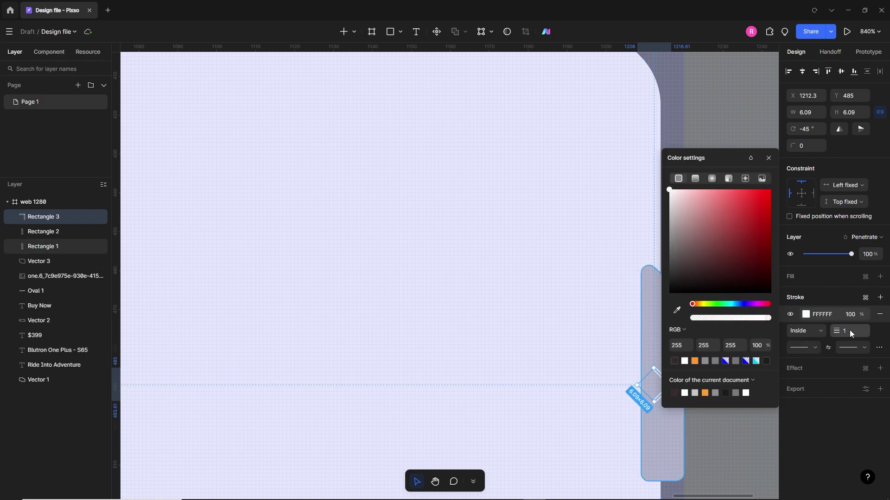
left_click(600, 381)
Fill both card tabs with orange E58E45 sampled from the Buy Now button.
scroll(638, 379, "down", 5)
left_click(638, 379)
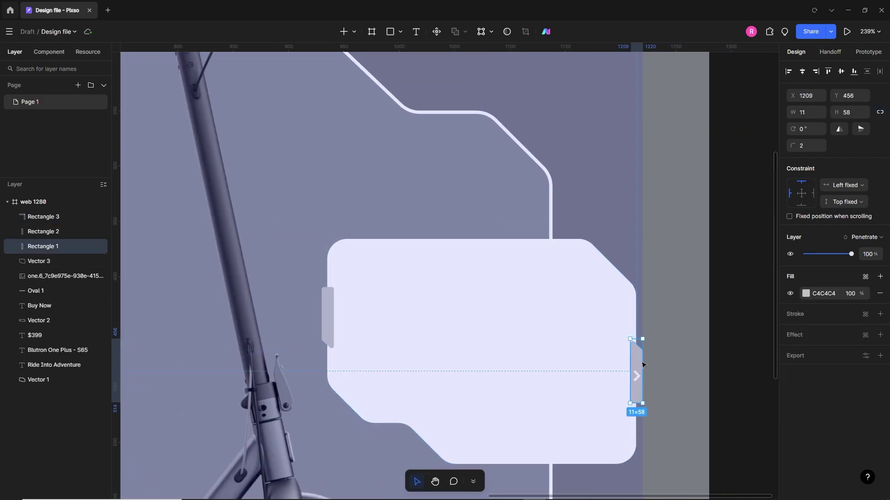
scroll(639, 376, "down", 3)
left_click(463, 336, "shift")
scroll(597, 341, "down", 3)
key("i")
left_click(270, 406)
left_click(648, 389)
Duplicate the chevron onto the left tab, mirror it horizontally and nudge it right until it is centred on the tab.
scroll(614, 359, "up", 3)
scroll(603, 349, "up", 5)
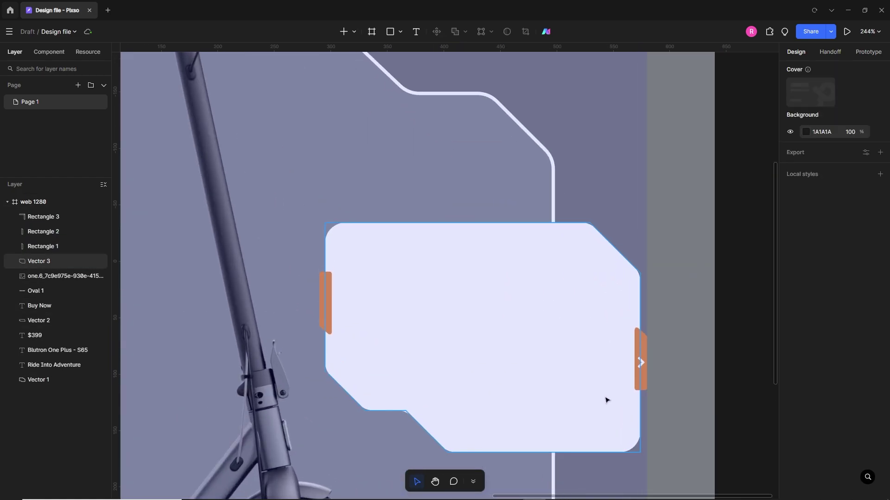
left_click_drag(639, 364, 323, 297)
key("shift+h")
scroll(318, 308, "up", 5)
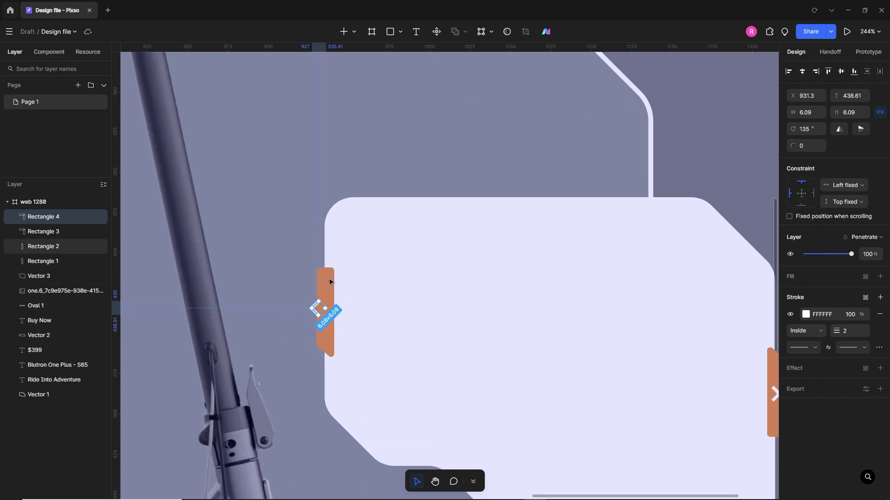
key("Right")
key("Right")
key("Right")
key("Right")
key("Right")
key("Right")
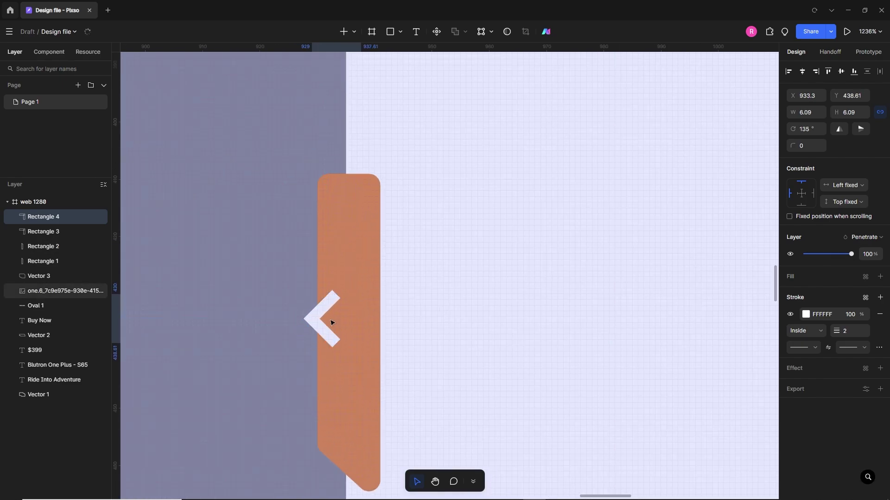
scroll(352, 324, "down", 10)
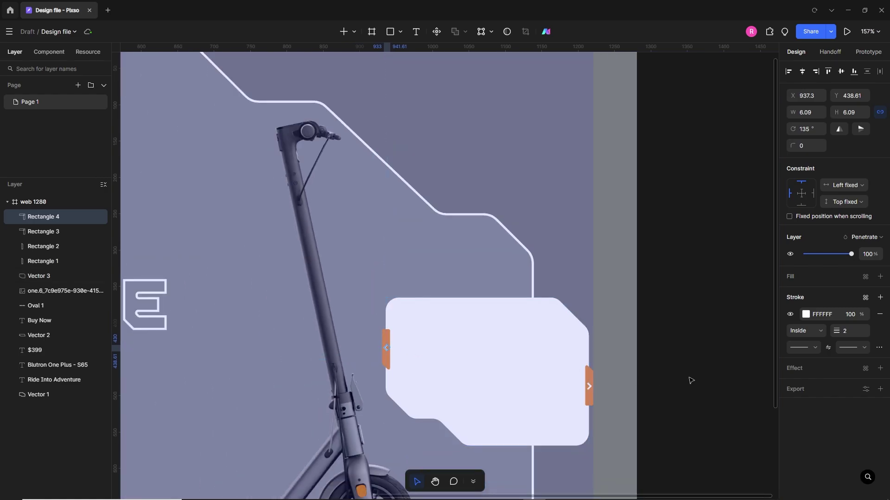
left_click(692, 381)
Switch to File Explorer, copy the front-wheel image from the Hyperrealism folder and paste it into the design.
left_click_drag(589, 388, 629, 321)
left_click(526, 310)
key("alt+Tab")
left_click(526, 310)
double_click(262, 106)
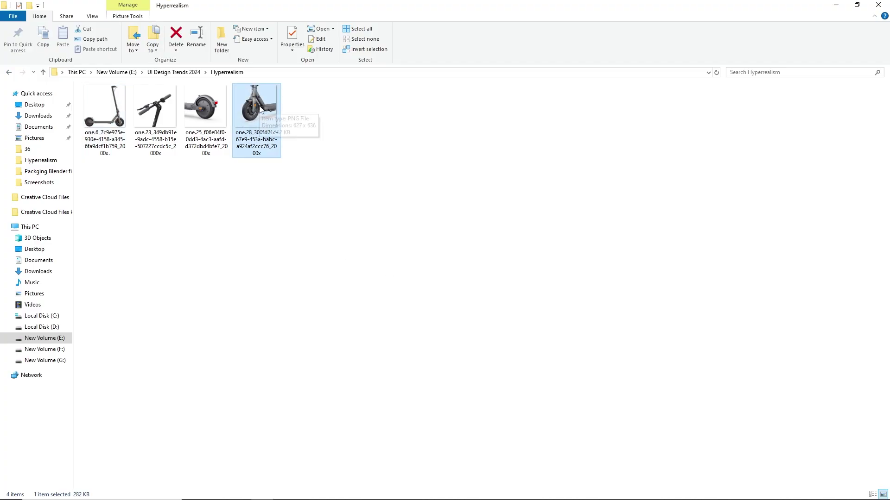
key("alt+Tab")
left_click(649, 231)
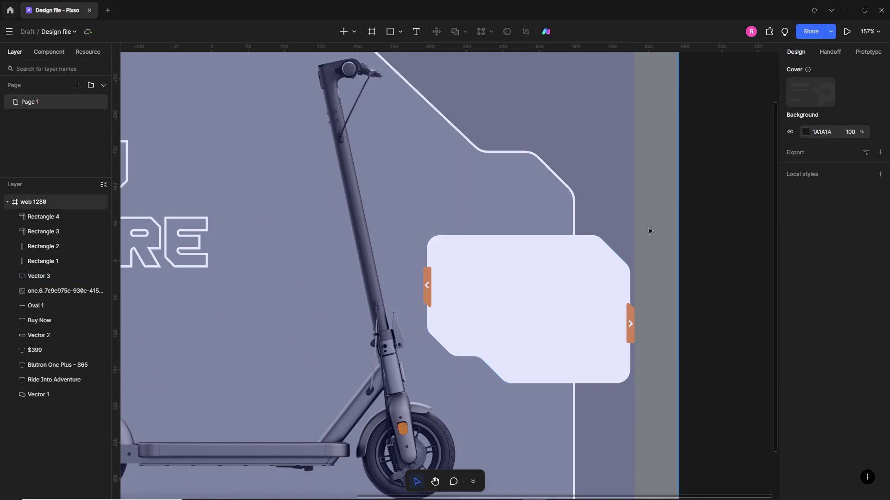
key("ctrl+v")
Place the front-wheel image on the white card, aligned to its top and right edges, at 177 × 183 px.
scroll(533, 248, "down", 5)
left_click_drag(607, 278, 536, 289)
scroll(568, 290, "up", 5)
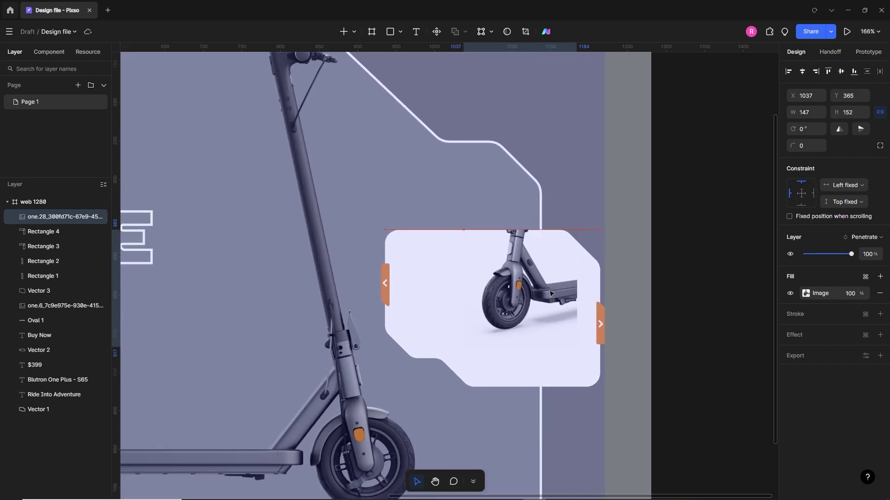
left_click_drag(580, 348, 604, 372)
scroll(607, 334, "up", 2)
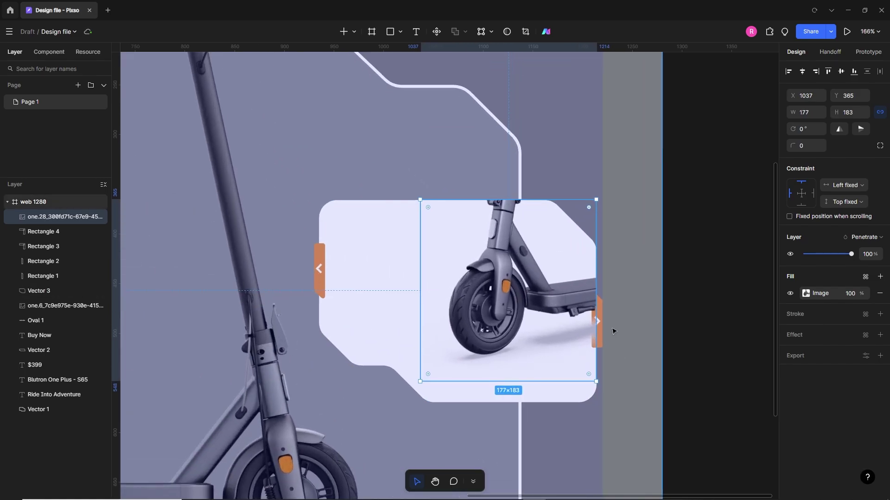
Bring the right orange tab and its chevron above the front-wheel image and group them.
left_click(599, 324)
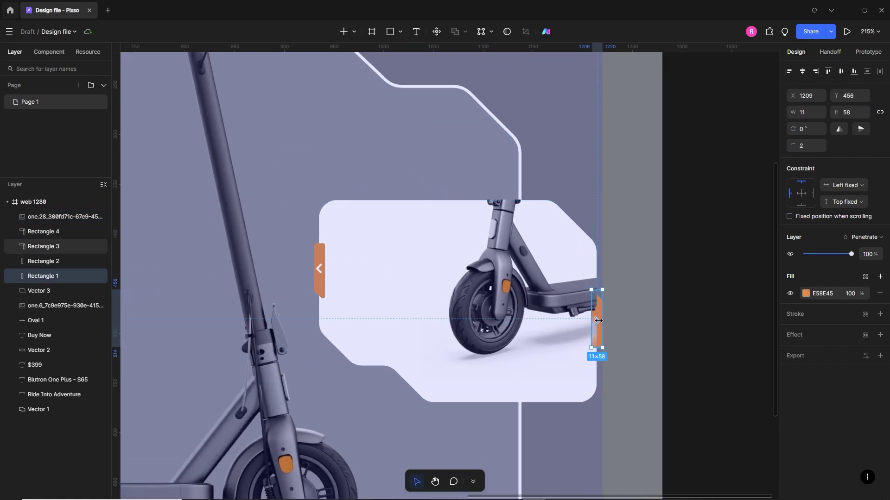
scroll(603, 319, "up", 2)
scroll(604, 316, "up", 2)
left_click(594, 323, "shift")
key("ctrl+g")
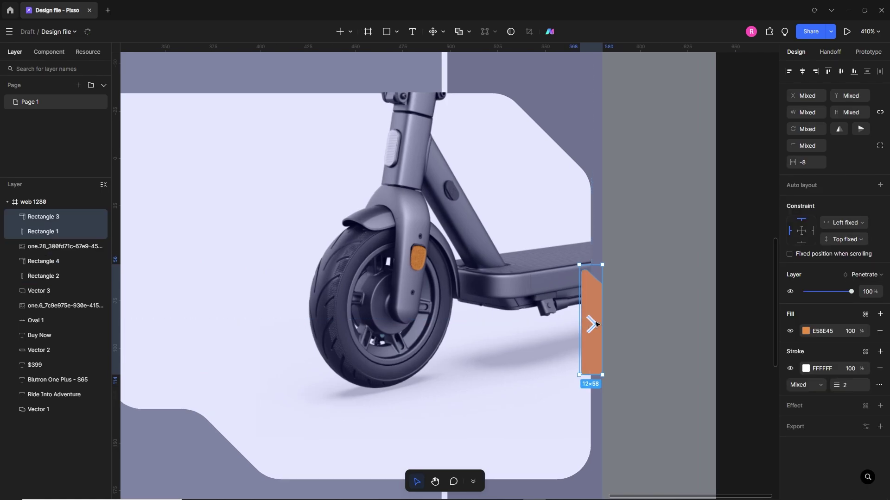
scroll(607, 331, "down", 2)
scroll(608, 331, "down", 3)
left_click(691, 345)
Enlarge the front-wheel image to 196 × 203 px, keeping its top and right edges aligned with the card.
scroll(480, 348, "up", 3)
left_click(480, 348)
left_click_drag(444, 372, 429, 388)
Shorten the white card to 194.5 px high by moving its lower anchor points up 9 px.
left_click(414, 343)
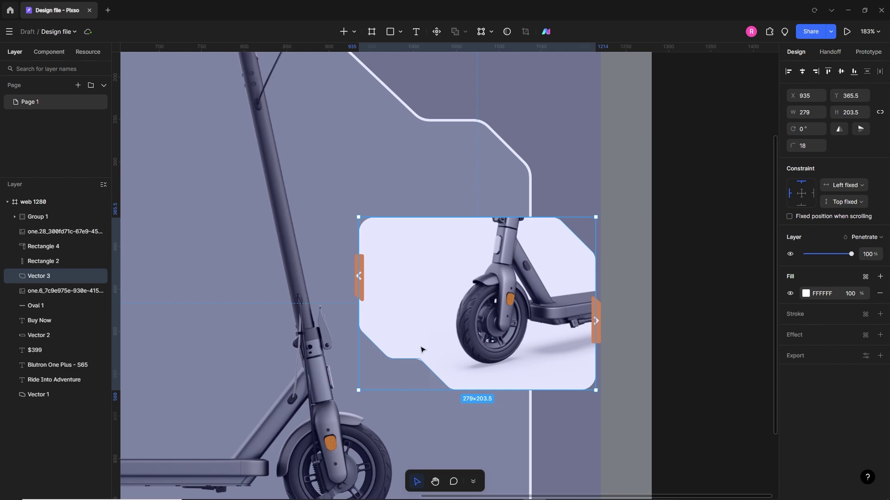
double_click(422, 350)
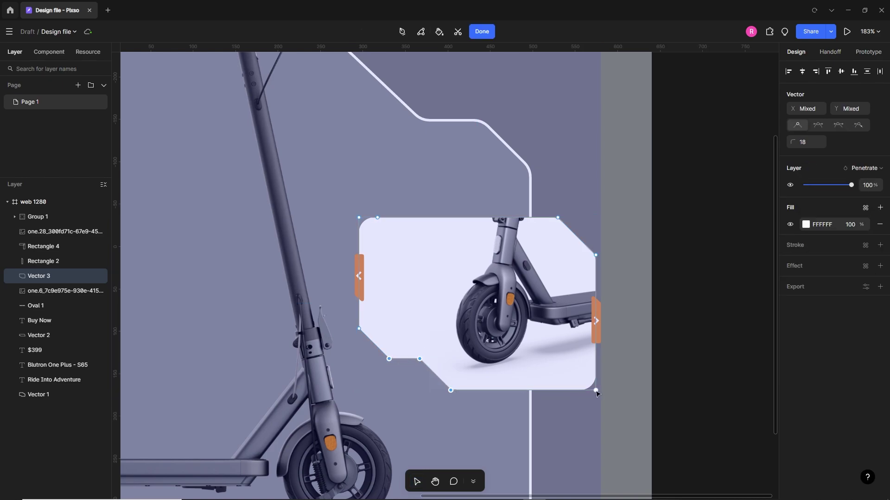
key("shift+Up")
key("Down")
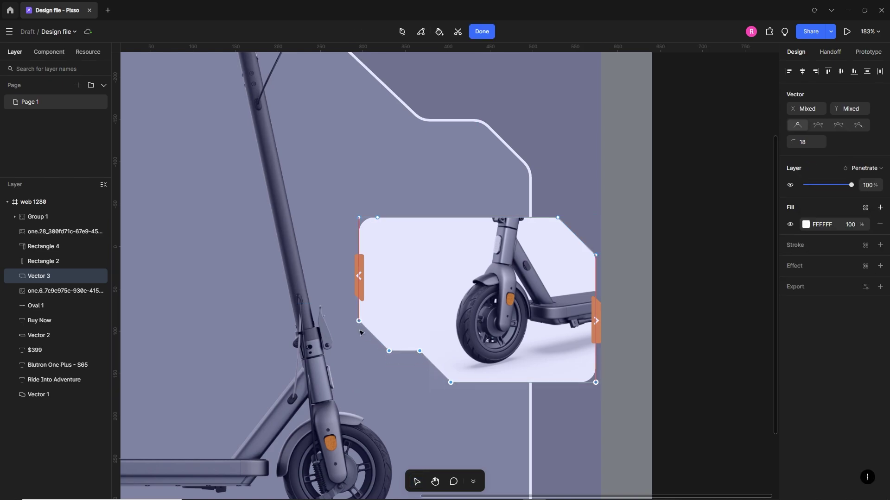
double_click(512, 411)
key("Escape")
Enlarge the front-wheel image slightly toward the card's lower left, to about 205 × 211 px.
left_click(512, 312)
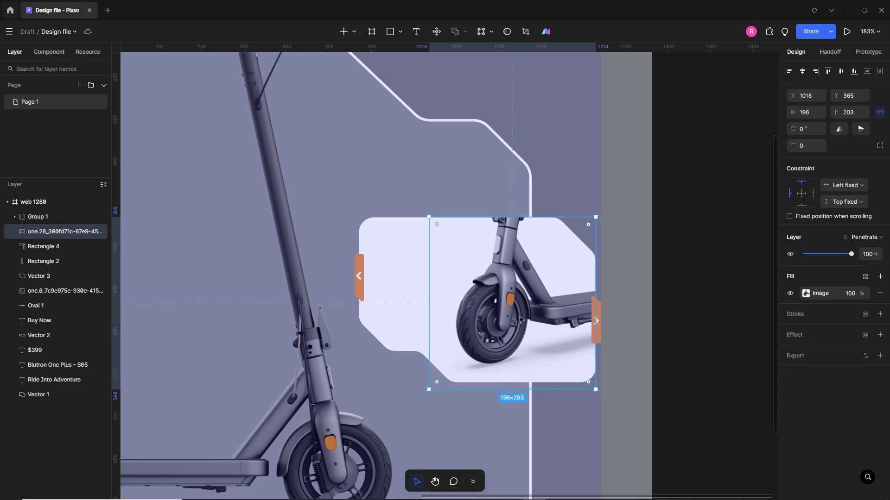
left_click_drag(428, 392, 550, 365)
left_click(664, 367)
scroll(647, 366, "down", 1)
scroll(629, 343, "down", 1)
scroll(657, 338, "up", 1)
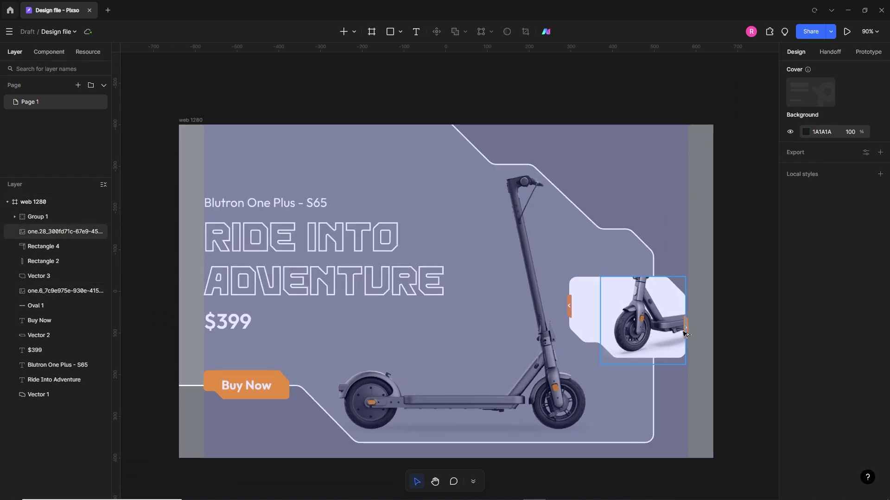
key("alt+Tab")
key("alt+Tab")
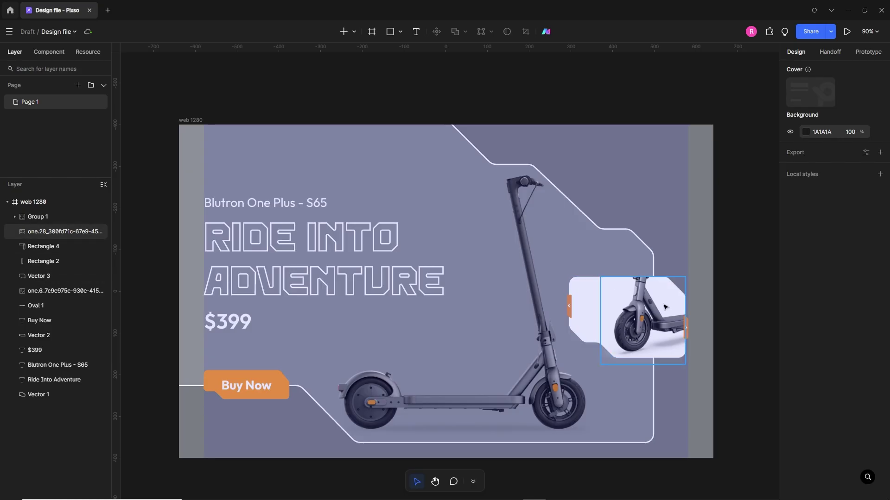
Duplicate the white card shape and use the copy as a mask on the front-wheel image.
scroll(711, 338, "up", 5)
left_click(479, 381)
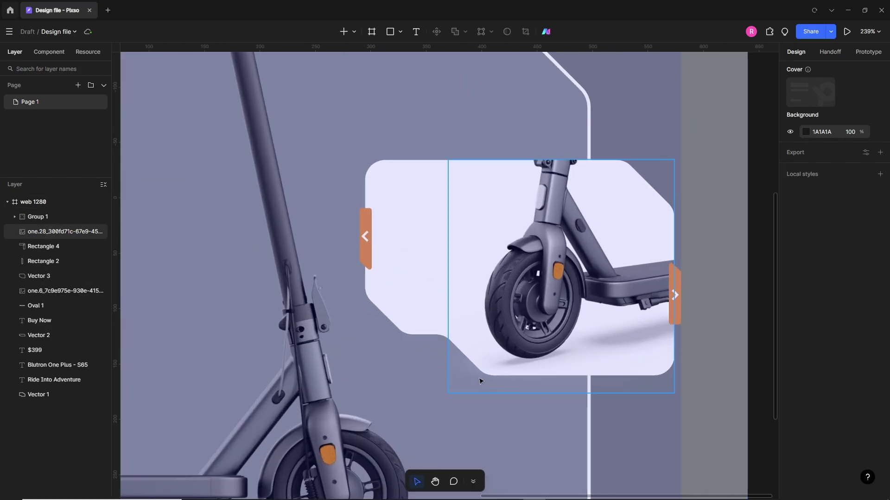
left_click(411, 318)
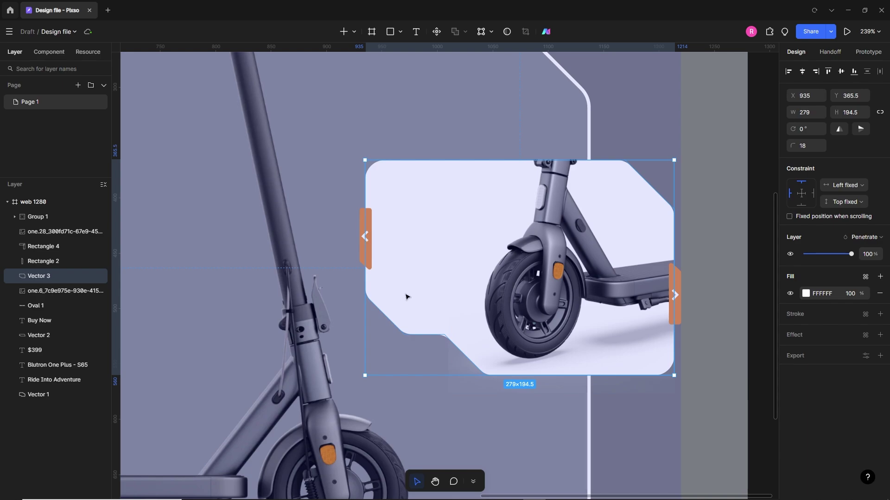
key("ctrl+v")
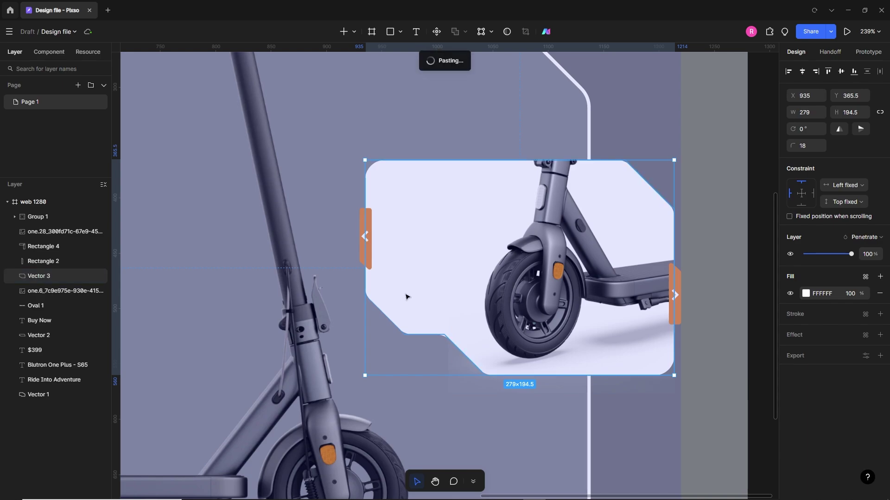
left_click(524, 258, "shift")
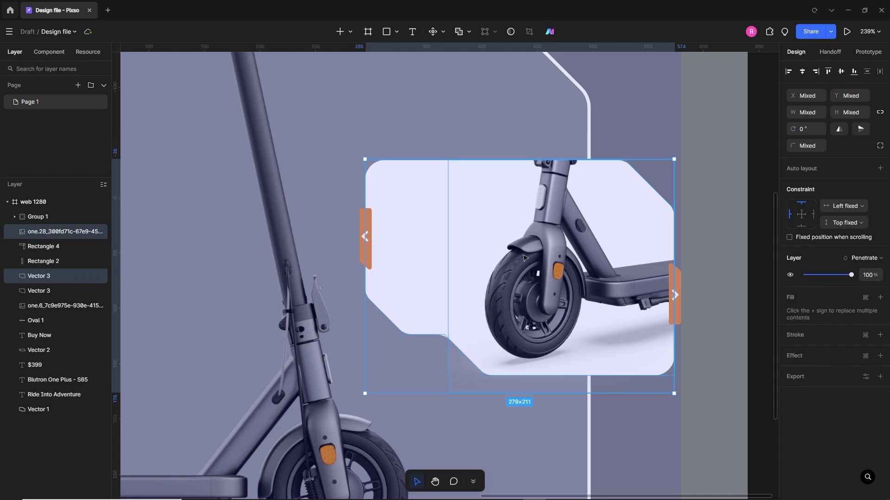
right_click(530, 258)
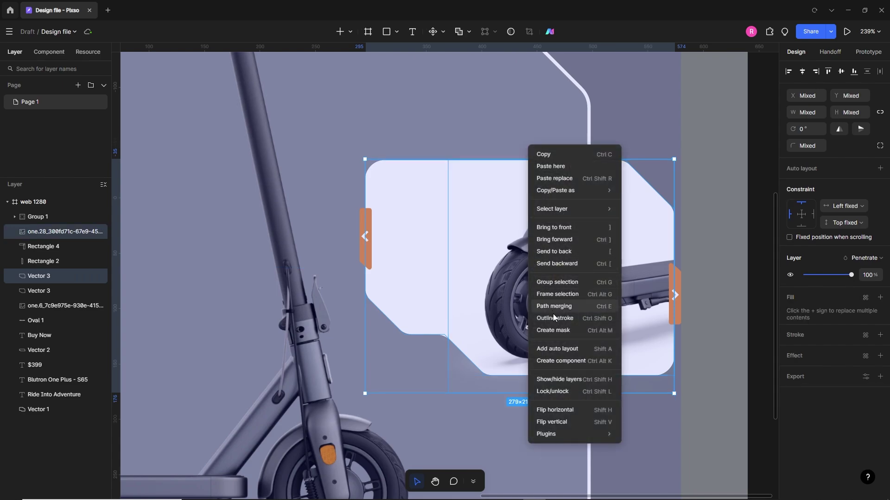
left_click(559, 332)
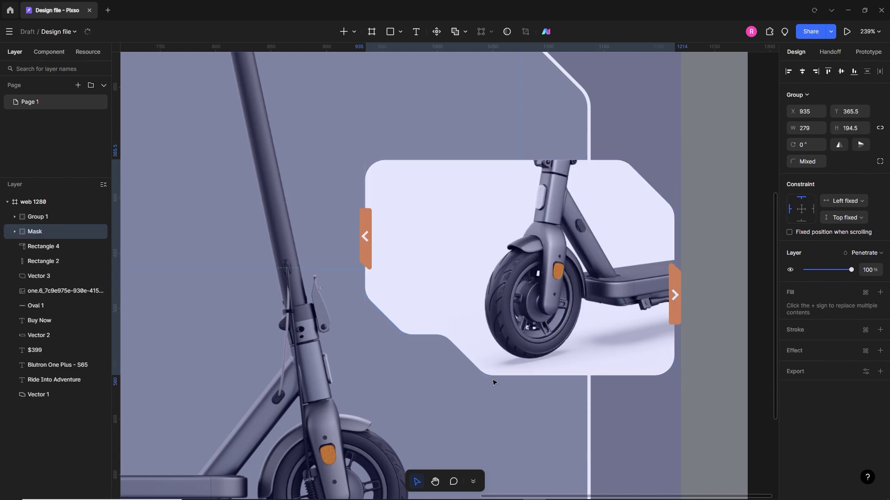
left_click(490, 419)
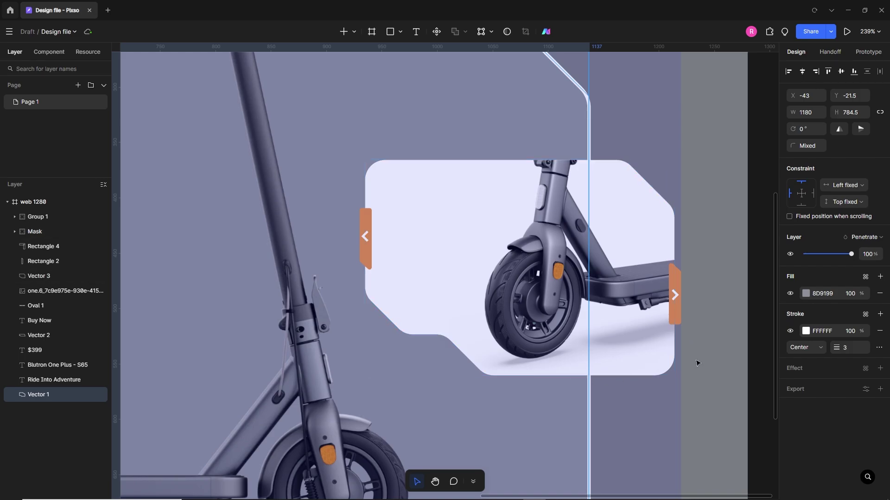
Draw a 30 × 30 px circle over the large scooter's front wheel hub.
scroll(684, 373, "down", 8)
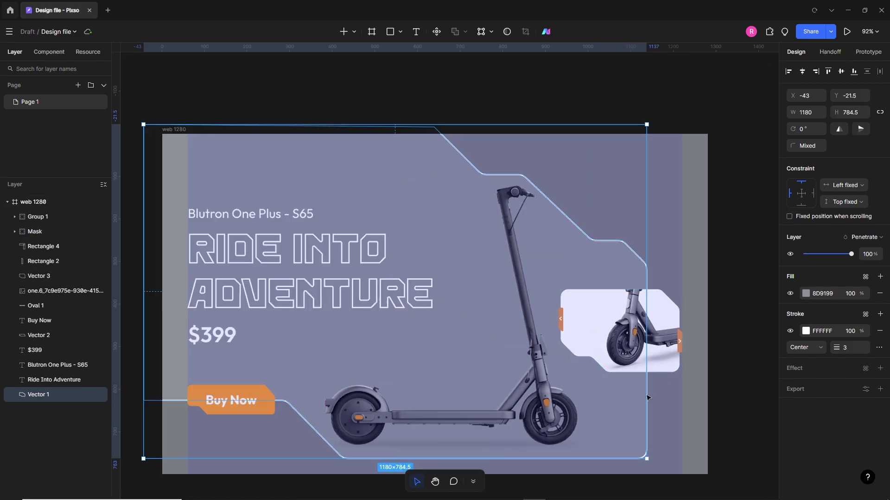
scroll(559, 398, "down", 2)
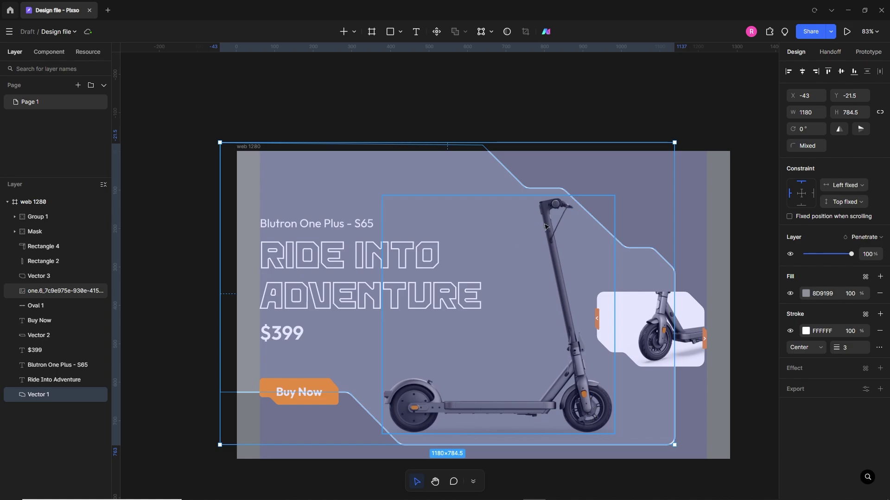
left_click(400, 31)
left_click(424, 102)
scroll(588, 417, "up", 5)
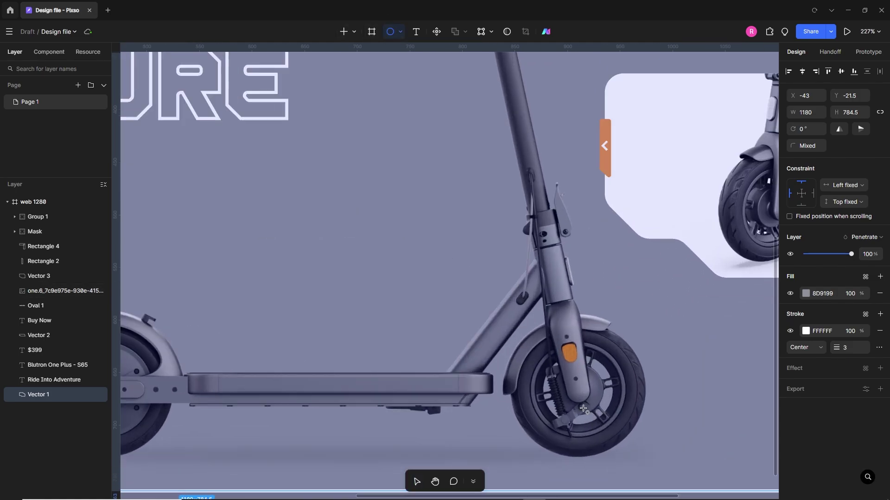
scroll(584, 409, "up", 2)
left_click_drag(578, 382, 603, 409)
Remove the circle's fill and give it an inside stroke 2 px thick.
left_click(880, 292)
left_click(880, 331)
left_click(880, 310)
left_click(880, 315)
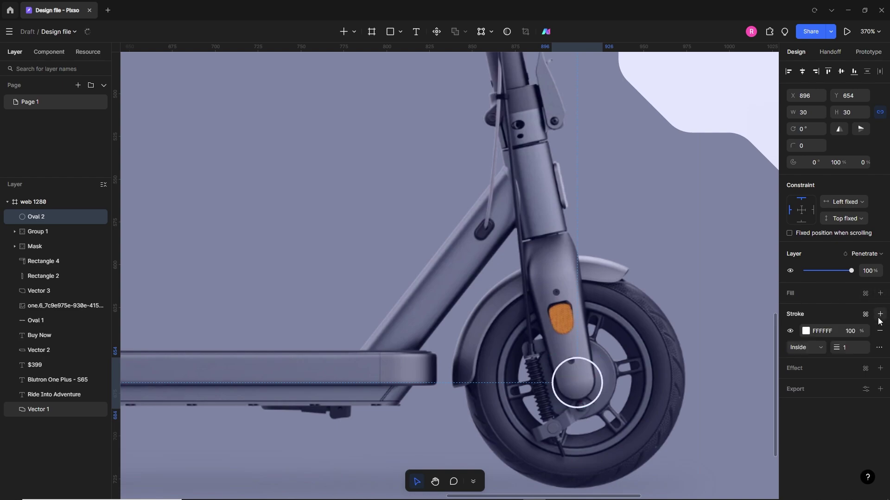
type("2")
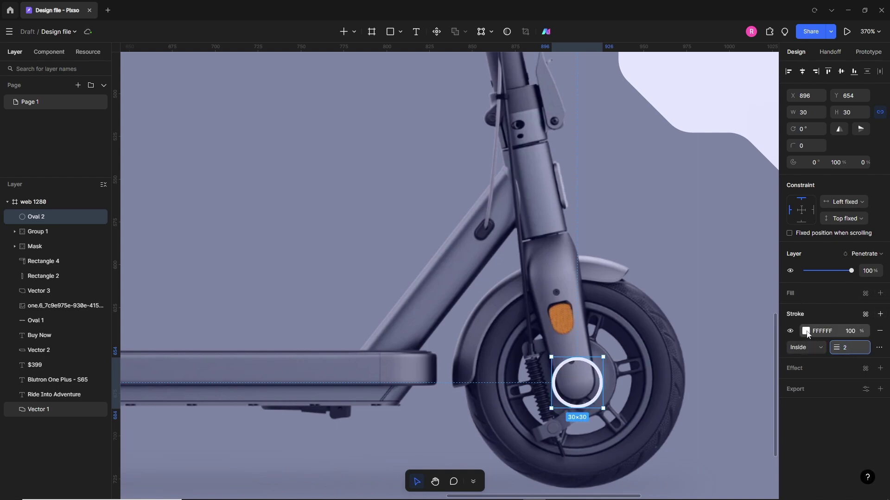
Color the circle's stroke orange FF9B30 and move the circle to X 895, Y 653 over the hub.
left_click(806, 331)
left_click(696, 378)
left_click(625, 393)
left_click(600, 397)
left_click_drag(599, 397, 599, 398)
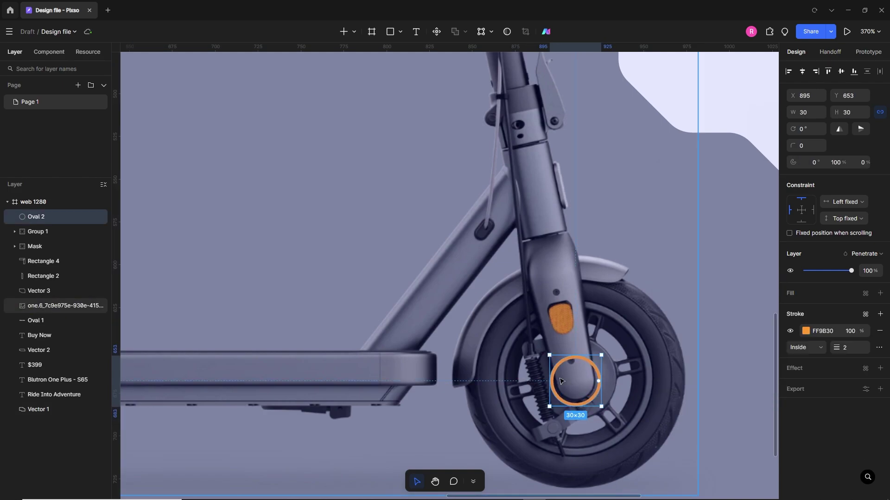
Draw a 15 px vertical line inside the circle with a 2 px orange FF9B30 stroke.
left_click(400, 32)
left_click(407, 68)
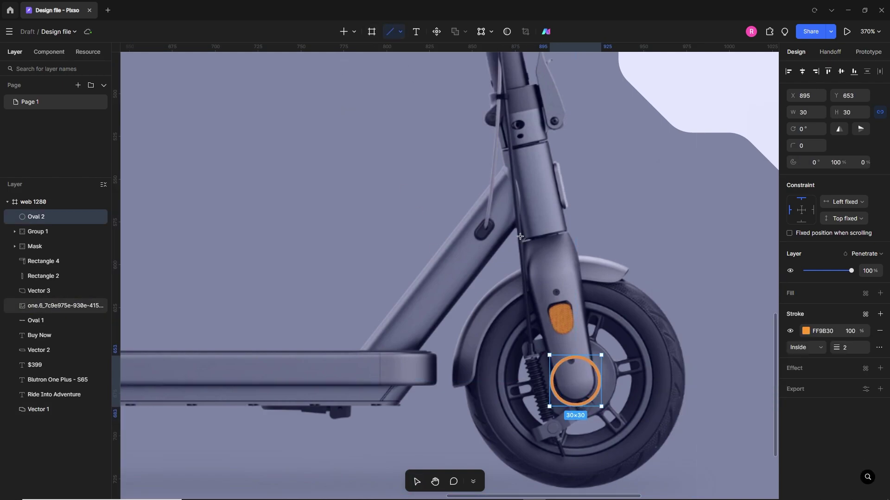
left_click_drag(576, 372, 576, 398)
scroll(596, 388, "up", 5)
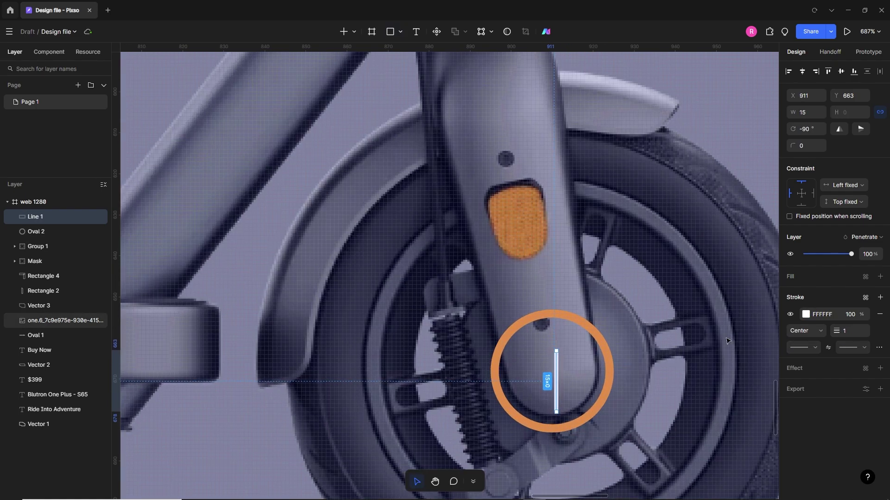
key("BackSpace")
type("2")
key("Return")
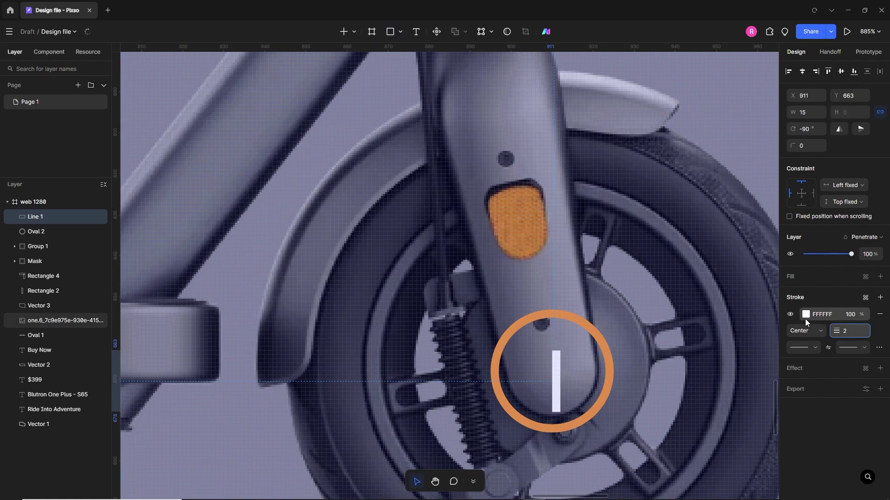
left_click(806, 315)
left_click(674, 361)
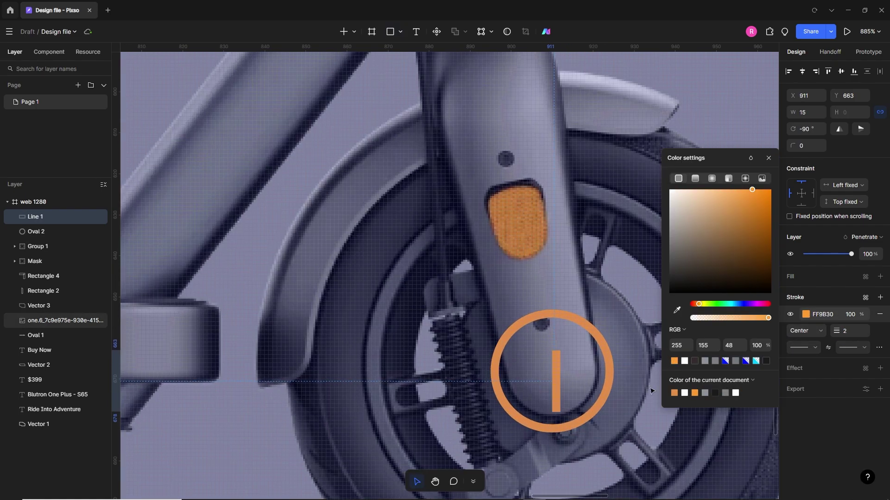
Center the line in the circle, cross it with a duplicate rotated horizontally, and group both lines as a plus sign.
left_click(559, 384)
left_click_drag(558, 383, 554, 375)
key("ctrl+d")
left_click_drag(552, 410, 509, 374)
left_click(552, 356, "shift")
key("ctrl+g")
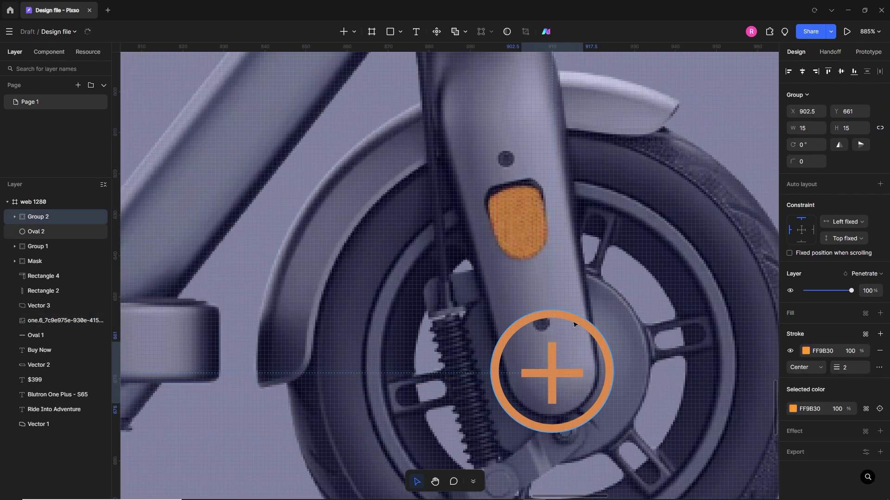
Group the plus sign with its circle and place a duplicate on the rear wheel hub at X 445, Y 653.
scroll(573, 325, "down", 10)
key("Escape")
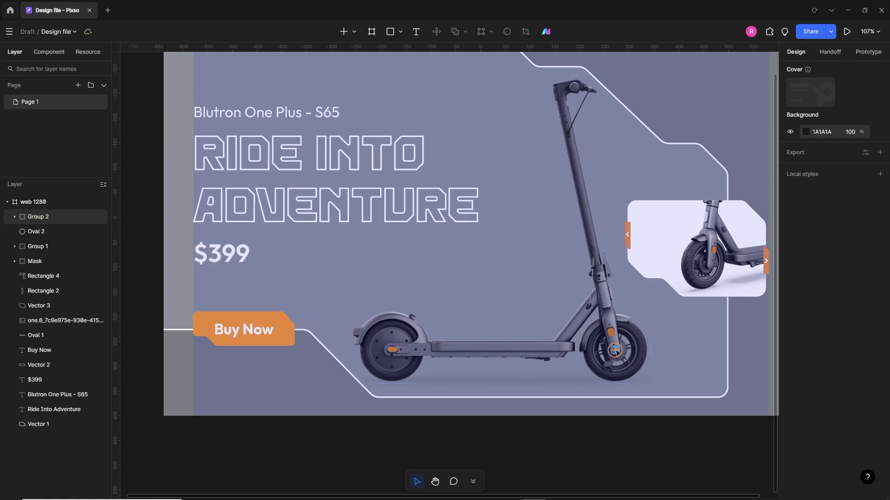
left_click(617, 353)
scroll(616, 353, "up", 3)
left_click(602, 355, "shift")
key("ctrl+g")
key("ctrl+d")
left_click_drag(601, 354, 239, 356)
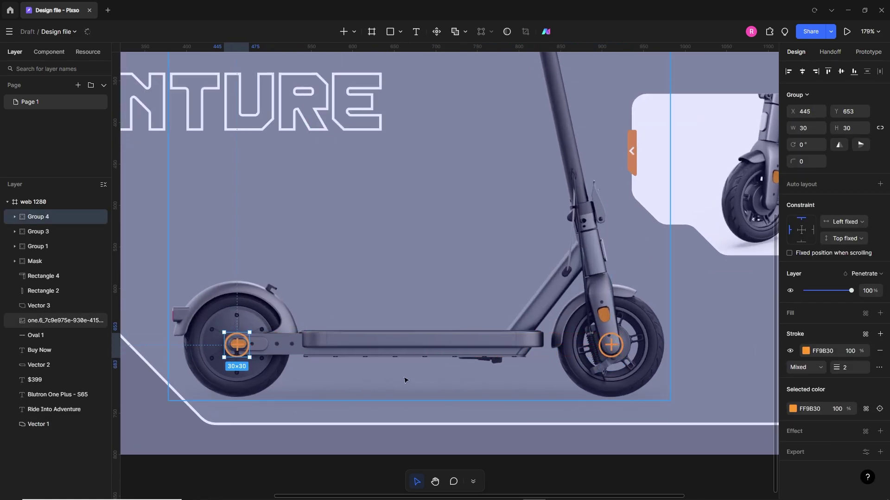
Duplicate the orange plus marker onto the top of the scooter's handlebar stem at X 773, Y 119.
scroll(408, 377, "down", 3)
key("ctrl+d")
left_click_drag(298, 414, 474, 129)
scroll(598, 301, "down", 4)
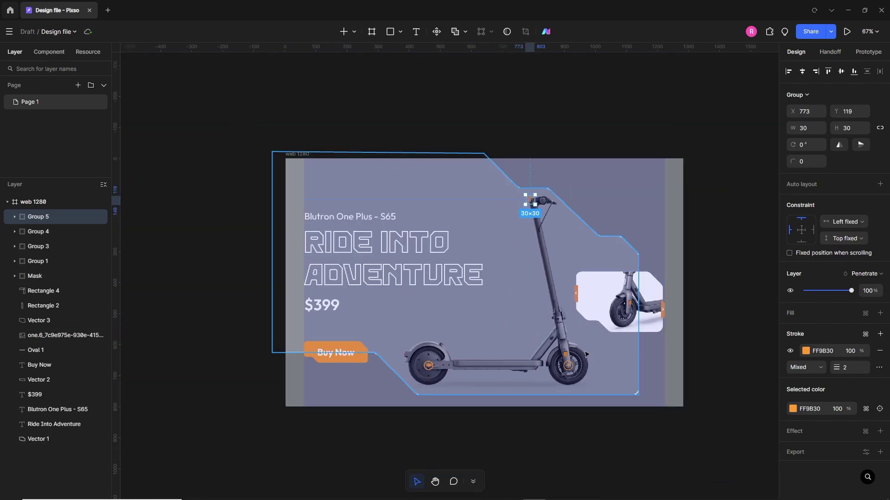
left_click(545, 423)
left_click_drag(544, 423, 511, 435)
Enlarge the card's right arrow tab toward the upper left to about 17 × 83 px and set its shape's corner radius to 3.
scroll(527, 350, "up", 1)
left_click(642, 318)
scroll(645, 311, "up", 10)
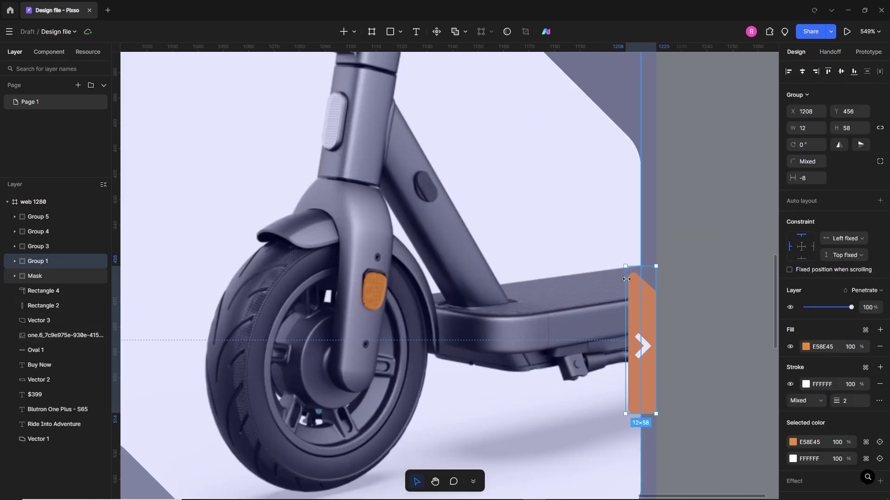
left_click_drag(627, 279, 612, 249)
double_click(635, 262)
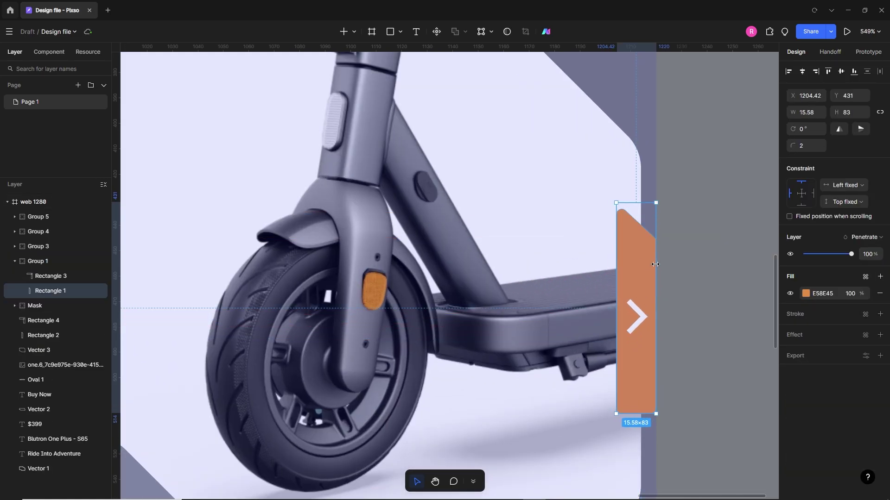
left_click(815, 145)
type("2")
key("Up")
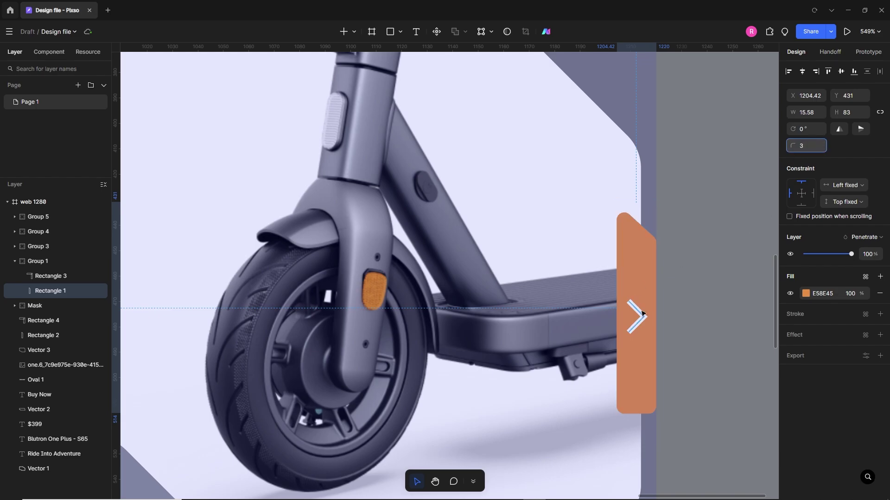
Delete the old left tab and chevron, and place a copy of the right arrow tab, rotated 180°, on the card's left edge.
scroll(672, 310, "down", 5)
left_click(298, 286)
key("Delete")
left_click_drag(650, 355, 298, 308)
left_click_drag(316, 306, 323, 306)
left_click(296, 260)
key("Delete")
left_click(322, 247)
left_click_drag(332, 202, 309, 286)
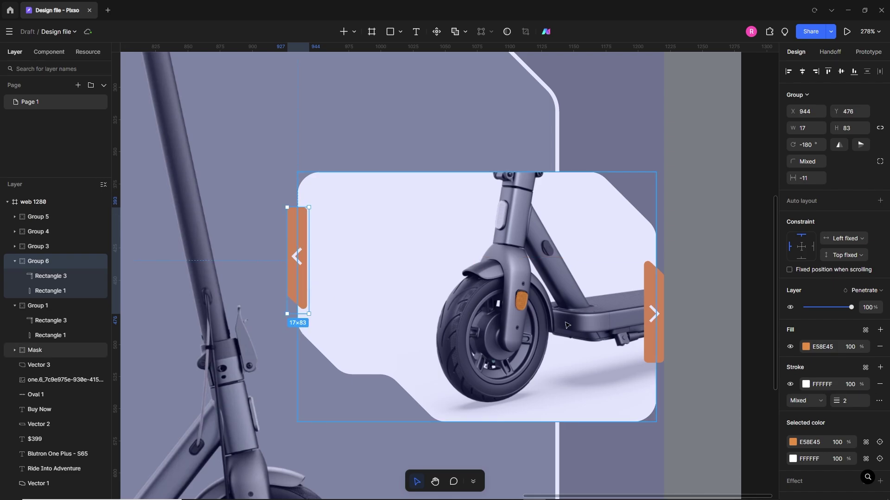
scroll(556, 324, "down", 6)
left_click_drag(603, 365, 662, 416)
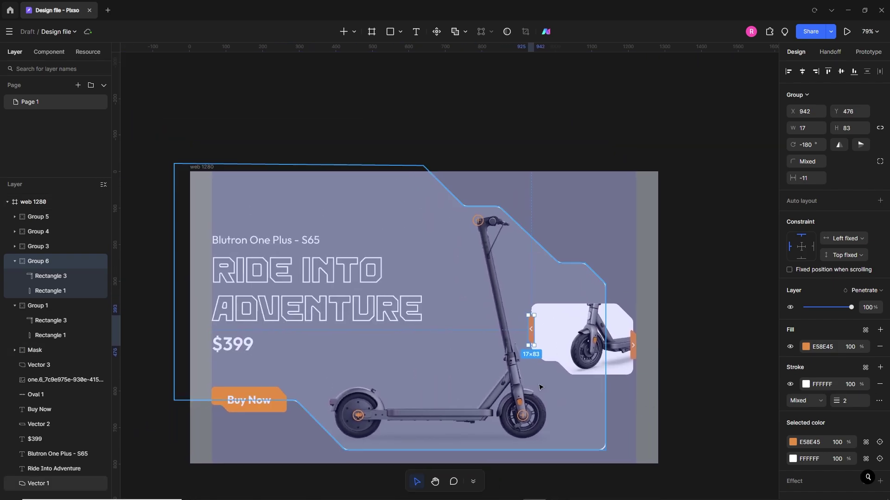
left_click(574, 234)
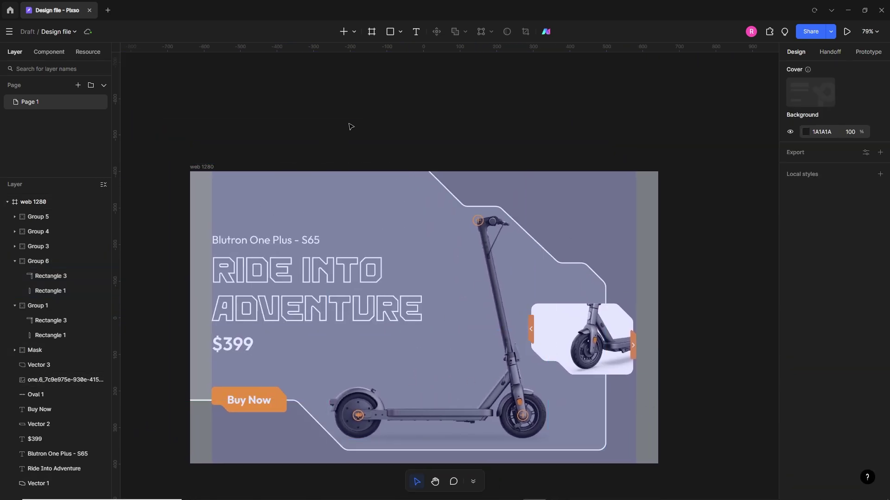
Add the logo text "Ridderr" above the product name, aligned with the left margin at X 60.
left_click(216, 194)
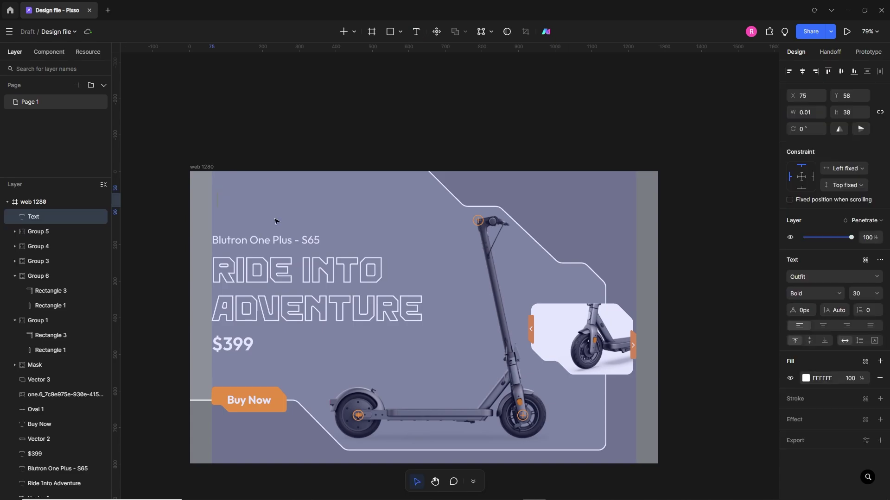
type("Ridder")
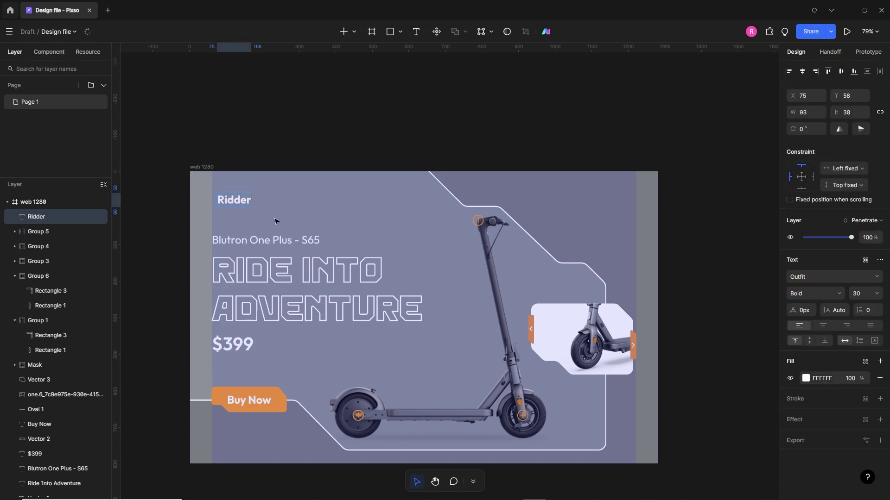
key("Escape")
double_click(239, 194)
left_click_drag(236, 206, 231, 198)
Set the logo text's font to AXOPE and its letter spacing to 4 px.
left_click(810, 277)
type("axope")
key("Return")
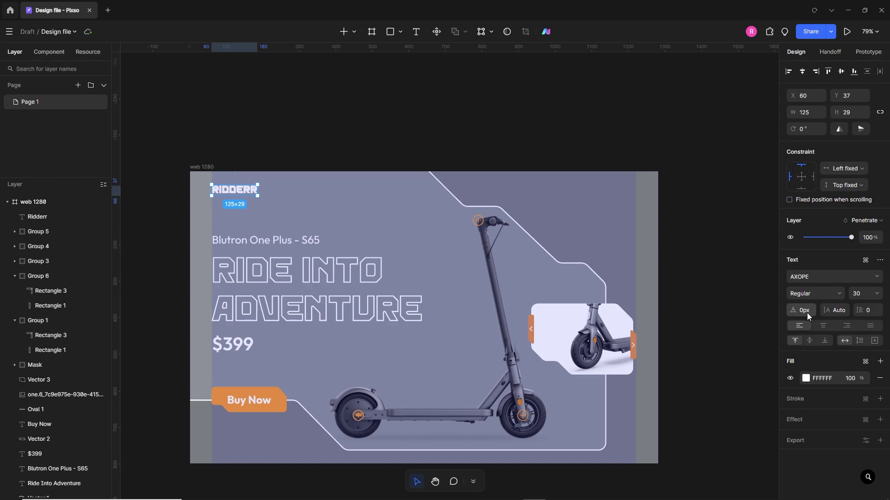
type("4")
key("Return")
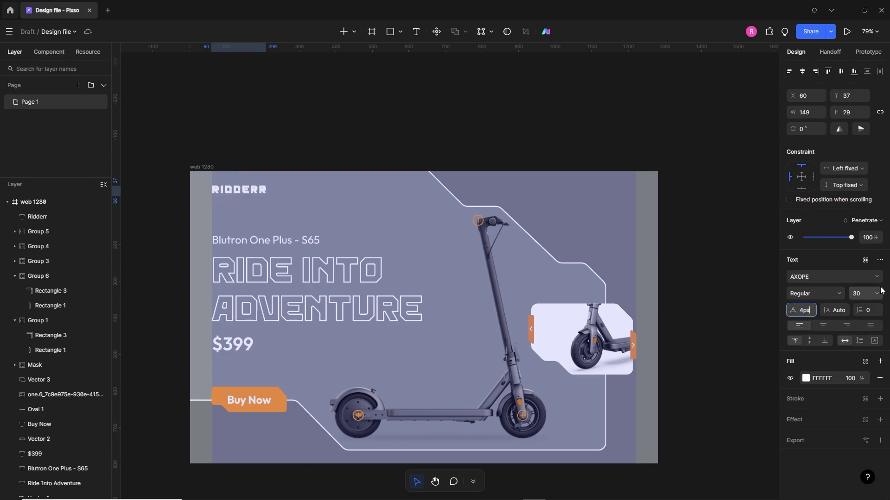
Move the logo text straight down to about Y 56, keeping it on the left margin.
left_click(239, 190)
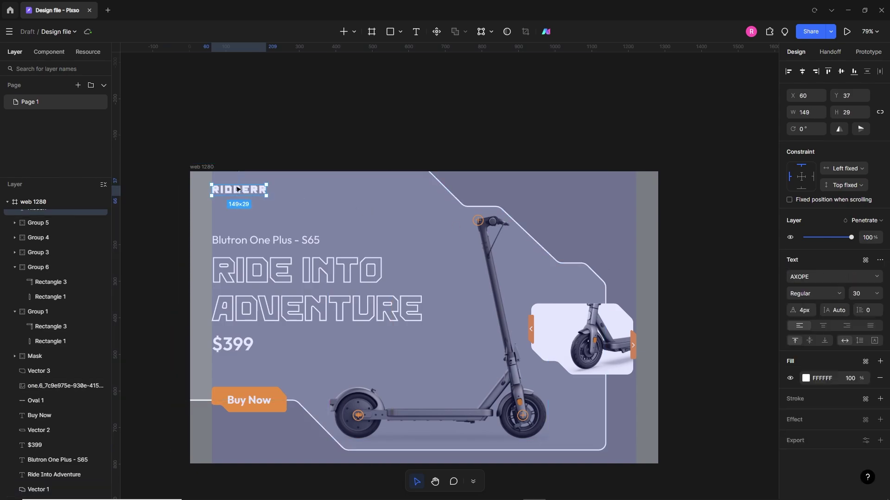
left_click_drag(236, 194, 236, 200)
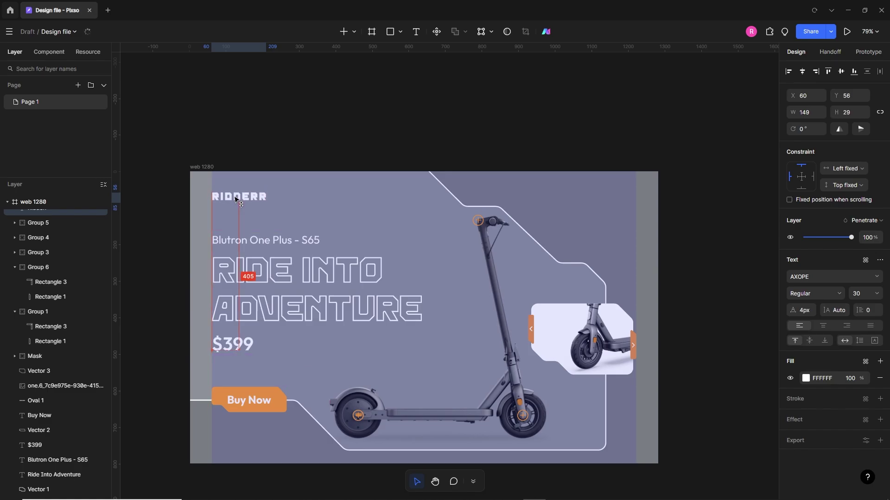
left_click(431, 200)
left_click(641, 207)
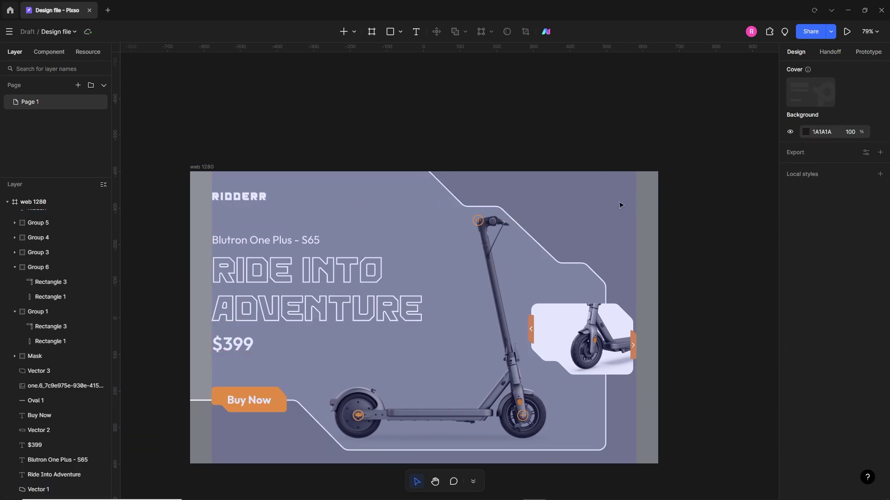
Draw a horizontal line about 70 px long near the frame's upper-right corner, starting at the right margin.
left_click(400, 31)
left_click(408, 76)
left_click_drag(635, 190, 609, 190)
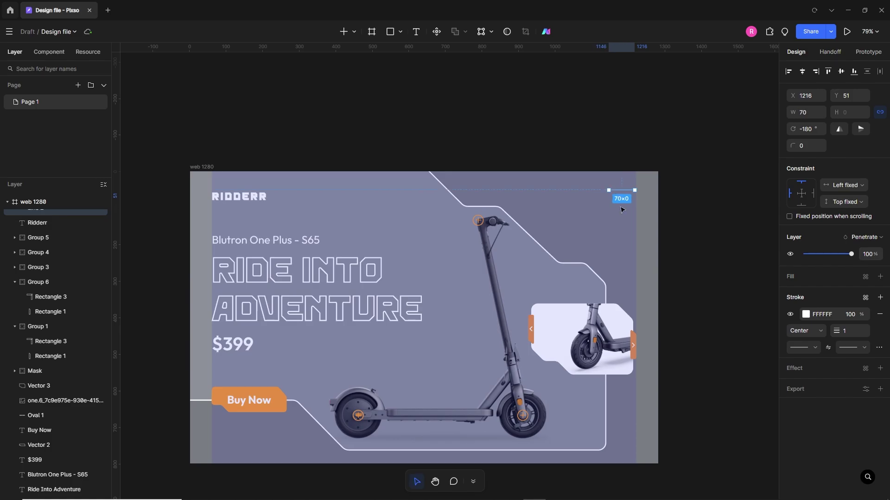
Set the line's stroke weight to 3 and place a copy of it about 13 px below.
type("3")
key("Return")
left_click(662, 206)
scroll(661, 205, "up", 5)
left_click_drag(569, 243, 580, 263)
left_click(576, 244, "shift")
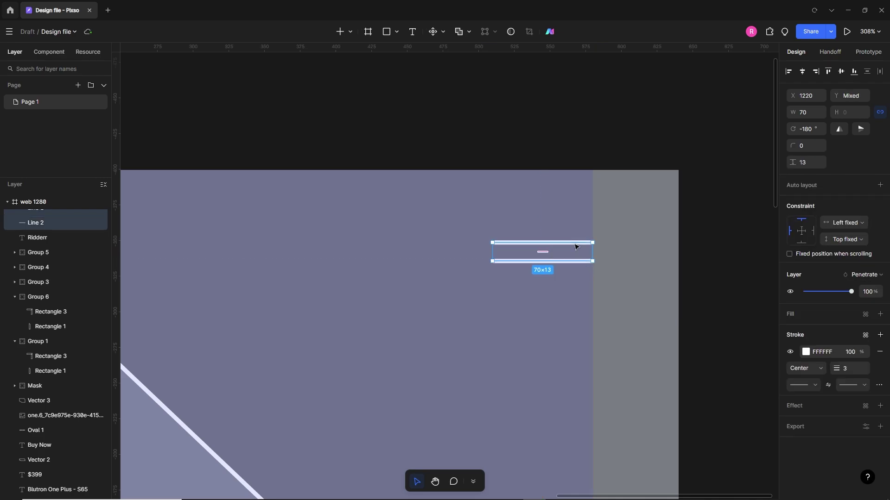
Shorten the lower menu line from its left end to about half its length, keeping it on the right margin.
left_click(586, 286)
left_click(578, 262)
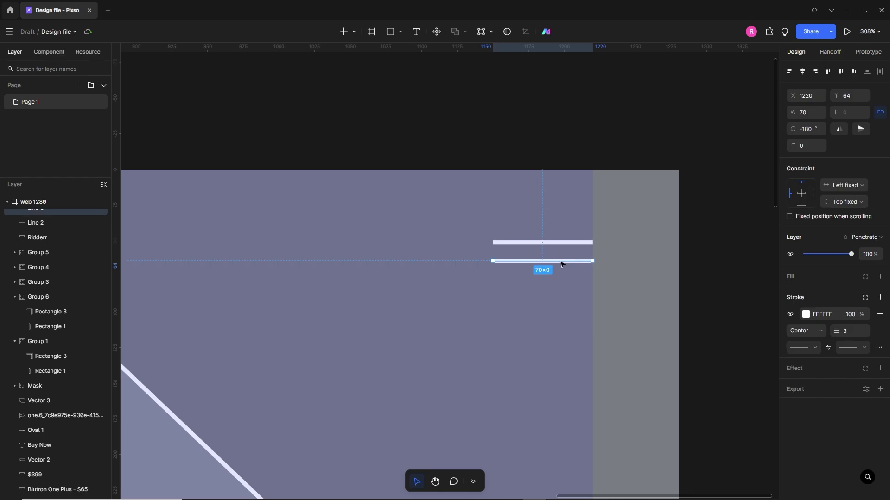
double_click(561, 263)
left_click_drag(493, 261, 543, 271)
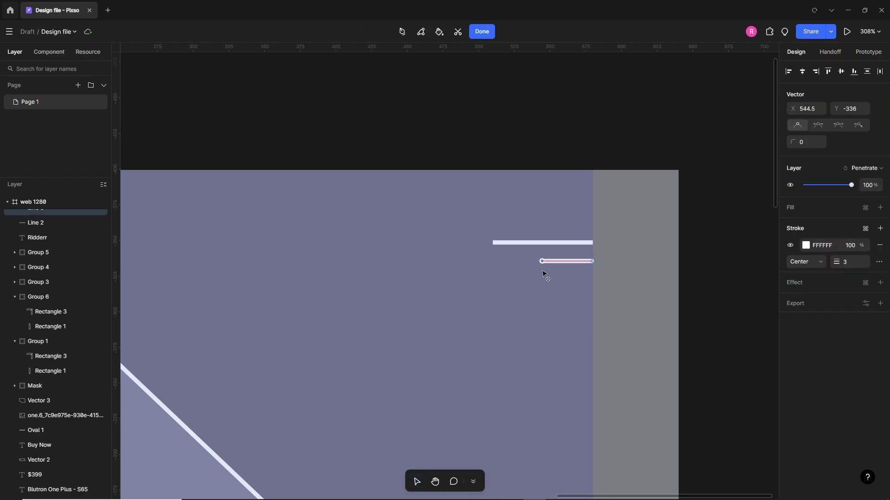
double_click(541, 233)
Widen the gap between the two menu lines slightly and group them.
left_click_drag(540, 232, 578, 266)
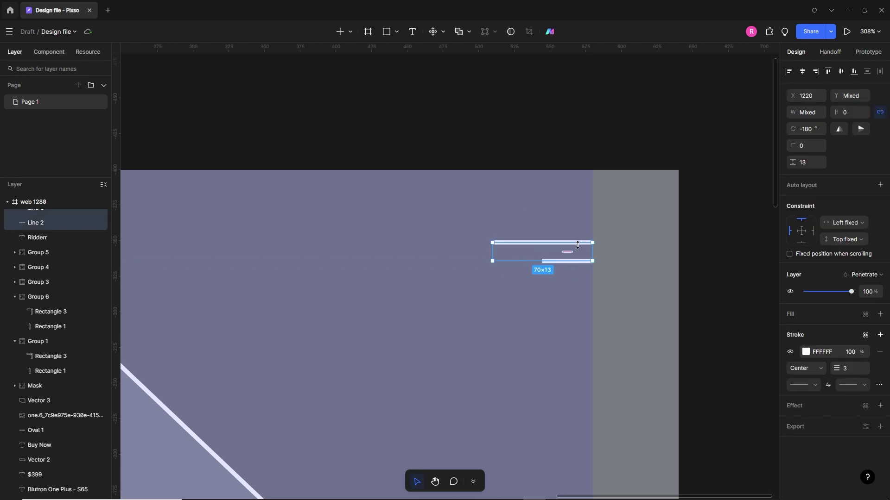
key("ctrl+g")
left_click(568, 292)
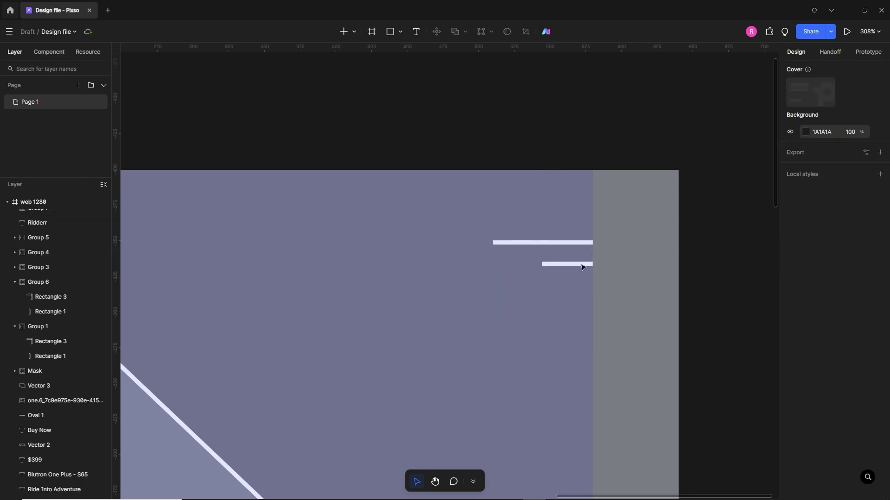
Add the text "Menu" to the left of the two menu lines.
left_click(580, 262)
left_click(349, 248)
left_click(413, 37)
left_click(322, 243)
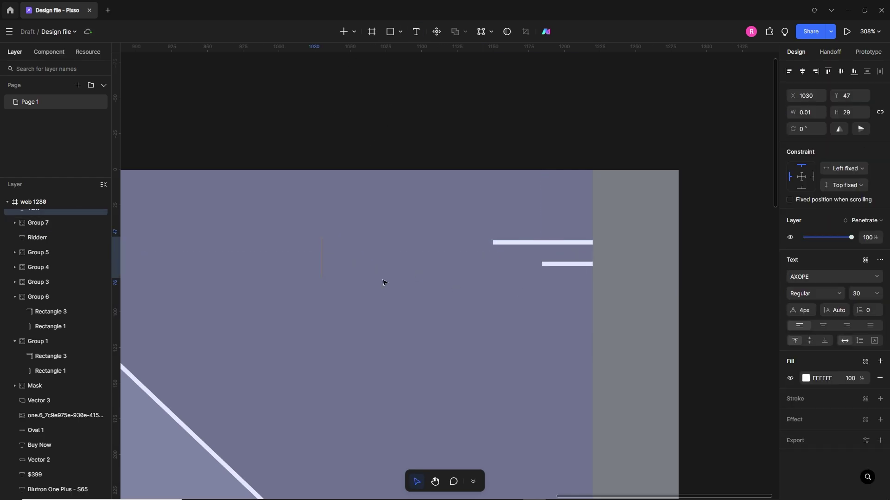
type("MENU")
key("Escape")
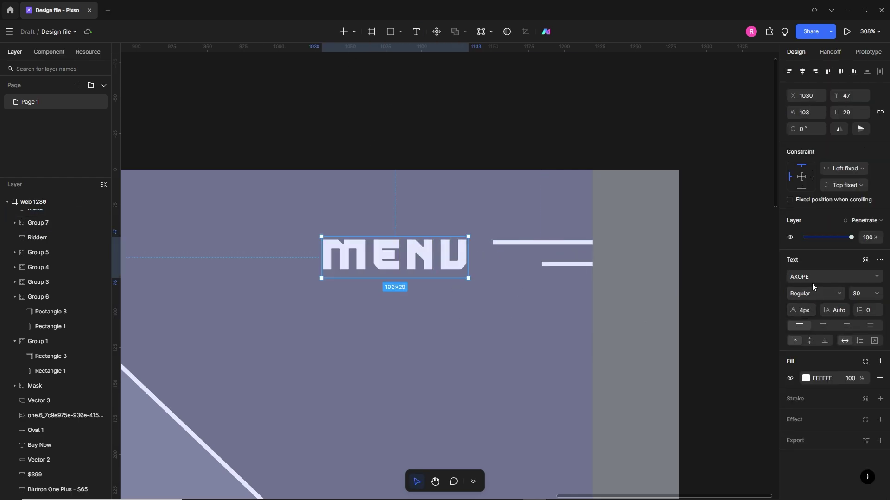
Set the menu label's font to Outfit Medium and its text case to all uppercase.
left_click(806, 278)
type("Out")
key("Return")
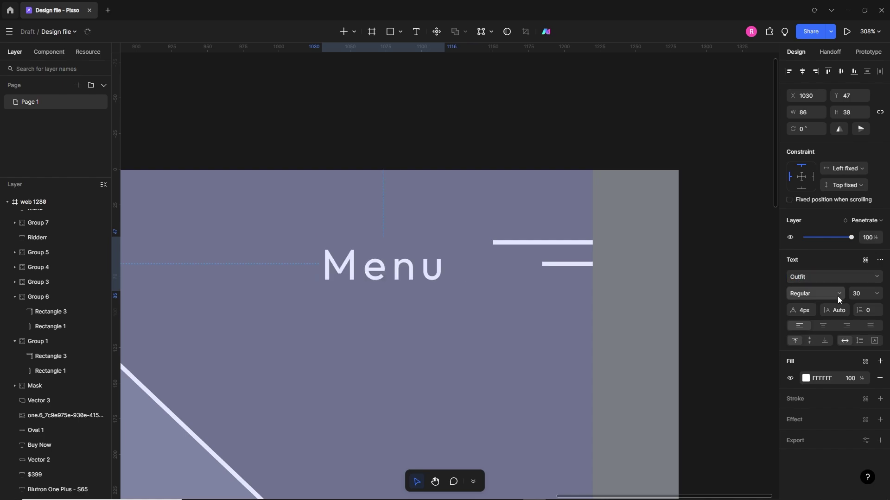
left_click(811, 293)
left_click(814, 369)
left_click(879, 260)
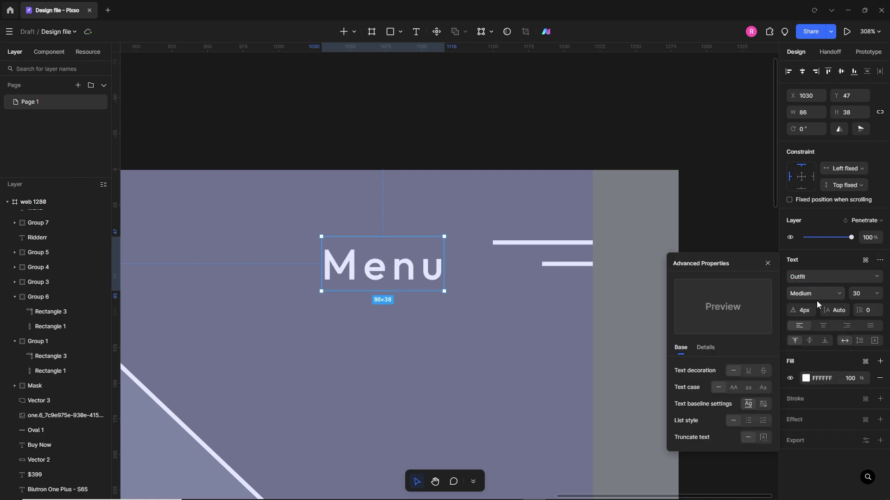
left_click(734, 387)
left_click(533, 320)
Raise the MENU label level with the menu lines and set its letter spacing to 0 px.
left_click_drag(403, 264, 412, 254)
left_click(562, 318)
left_click(435, 268)
left_click(804, 311)
type("0")
key("Return")
left_click(552, 304)
Move the MENU label right beside the menu lines and hide the frame's layout grid.
left_click_drag(424, 265, 448, 262)
left_click(593, 324)
scroll(667, 314, "down", 6)
left_click_drag(629, 336, 658, 310)
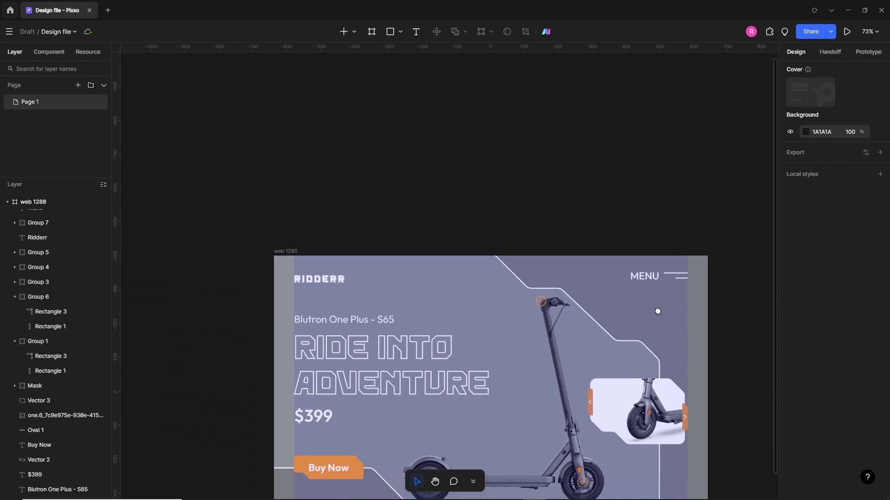
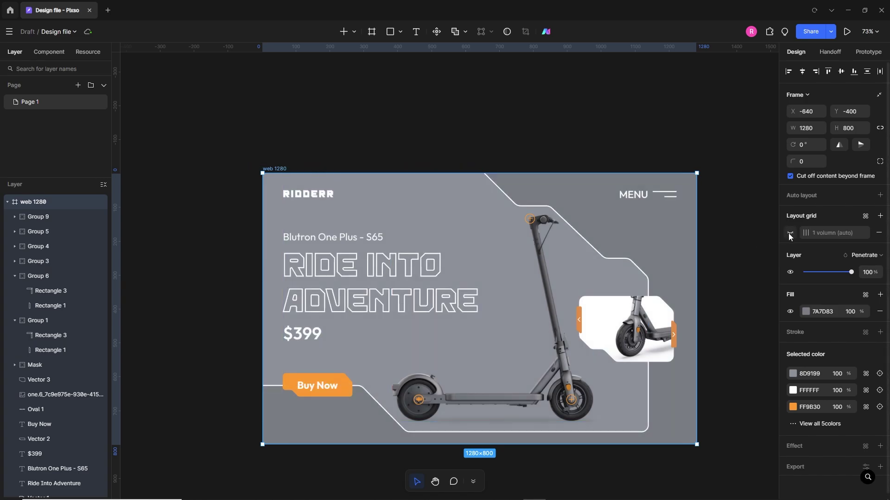
left_click(699, 290)
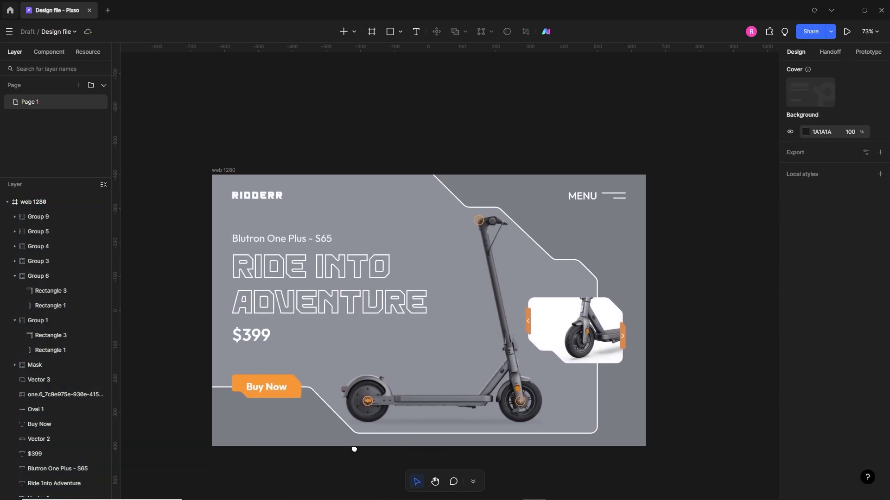
Move the product name, the outlined heading and the price down together by 20 px.
left_click(256, 336)
left_click(331, 282, "shift")
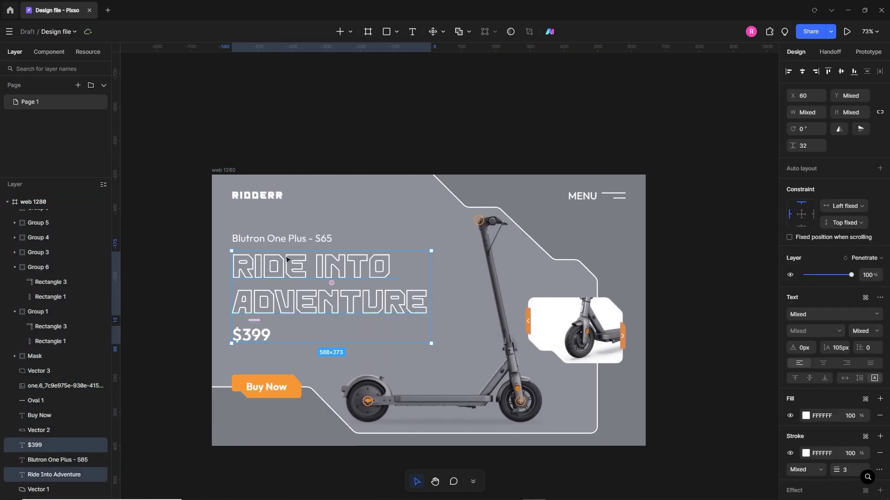
left_click(284, 243, "shift")
key("shift+Down")
key("shift+Down")
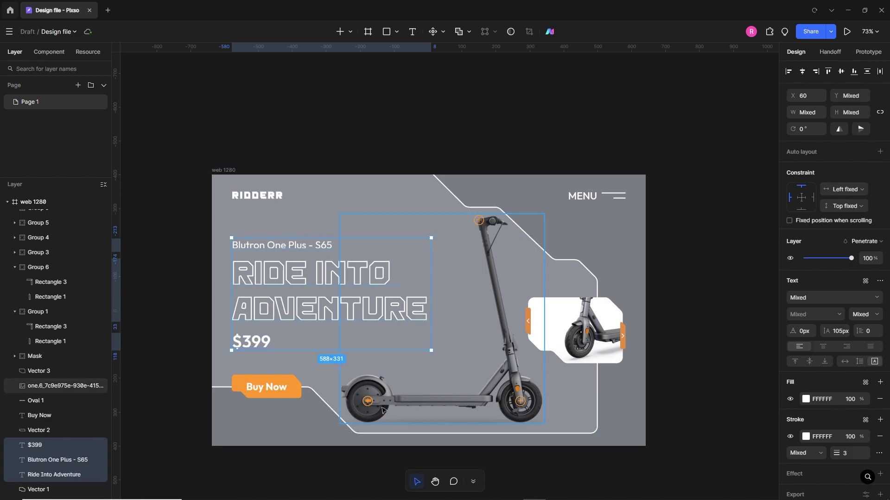
left_click(653, 384)
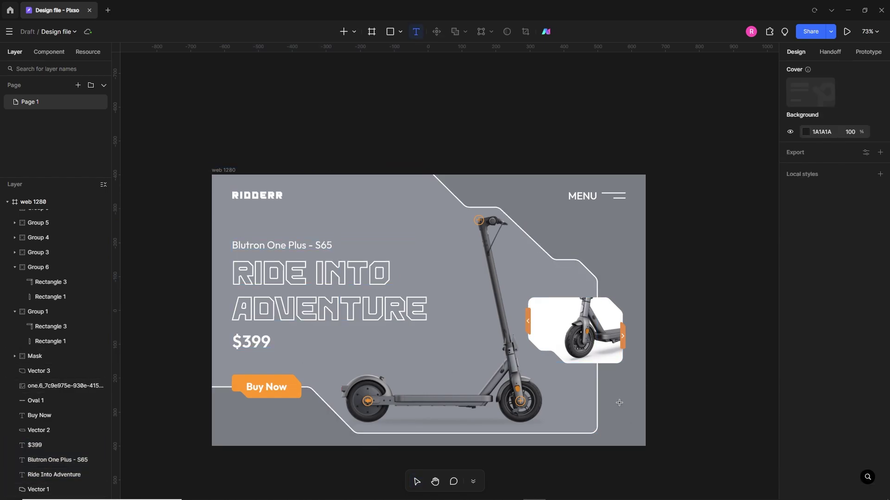
Add the text "Scroll Down" near the frame's lower-right corner.
left_click(619, 402)
type("Scroll Down")
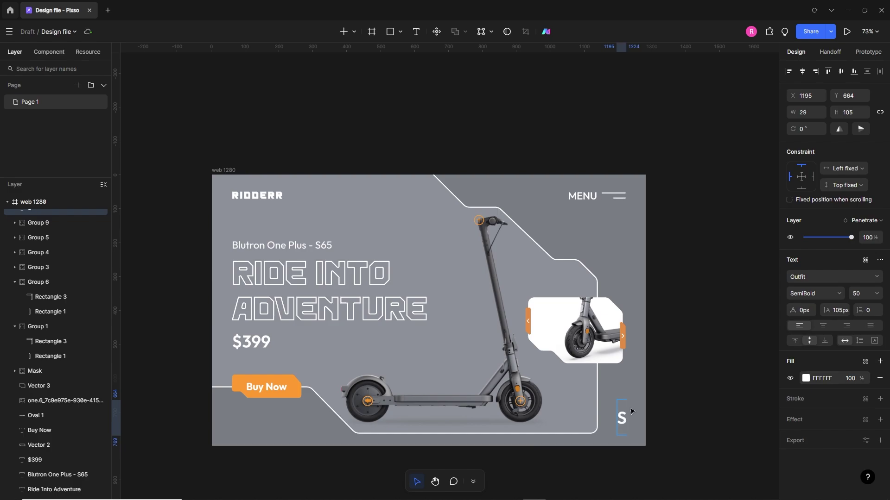
key("Escape")
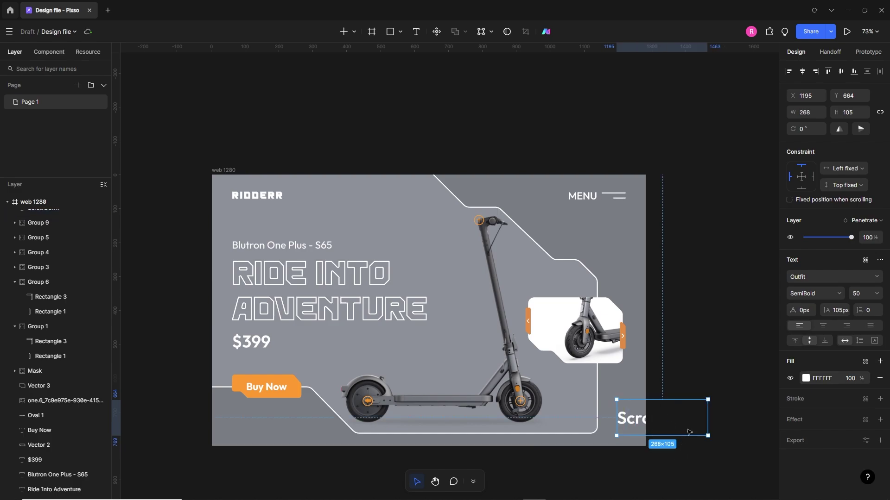
Reduce the "Scroll Down" text box to 59 px high, rotate it 90° to read upward and place it inside the frame's right edge.
left_click_drag(662, 435, 662, 420)
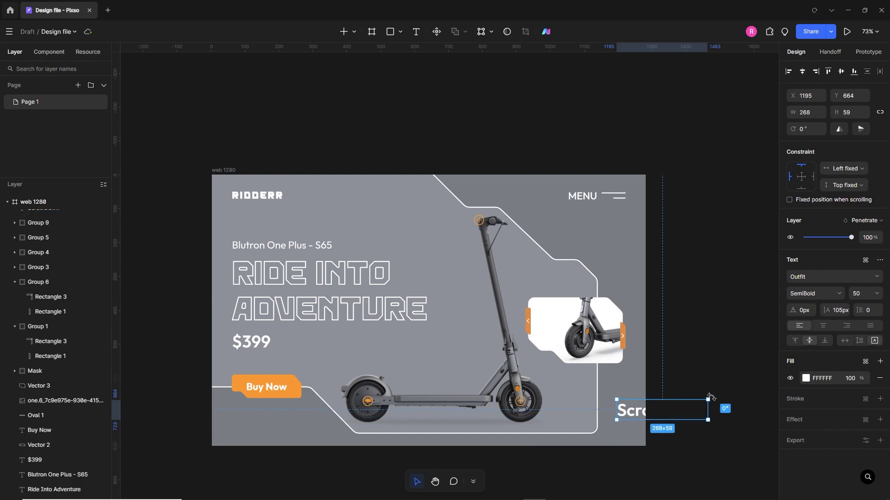
left_click_drag(711, 397, 653, 369)
left_click_drag(665, 417, 632, 409)
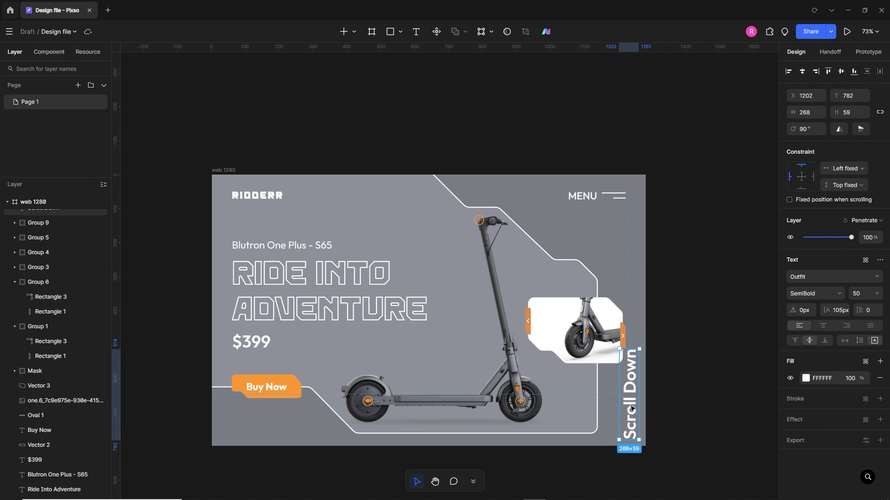
Set the "Scroll Down" text to all uppercase with a font size of 20.
left_click(880, 260)
left_click(733, 387)
left_click(658, 398)
left_click(638, 398)
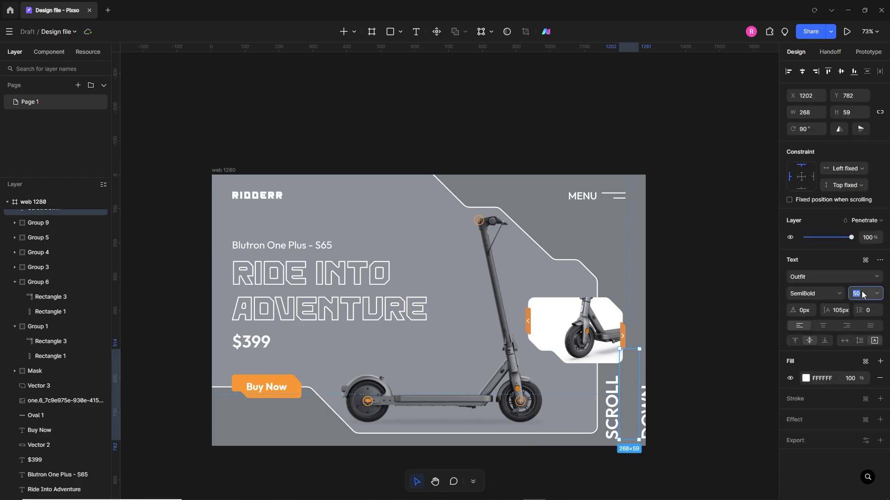
type("20")
key("Return")
left_click(658, 421)
Shorten the "Scroll Down" text box to about 159 px long and raise it slightly from the frame's lower edge.
left_click(632, 414)
left_click_drag(630, 349, 630, 382)
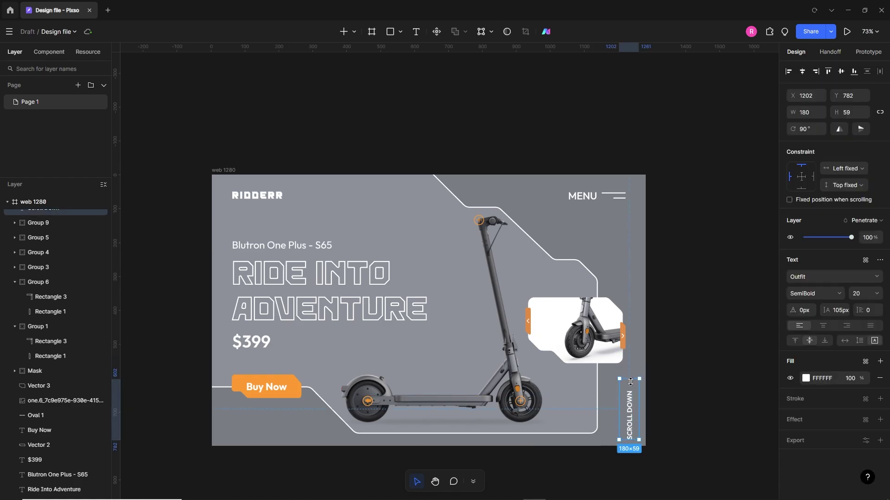
left_click_drag(631, 415, 631, 403)
Show the frame's layout grid and align the "Scroll Down" text with the right margin, below the carousel card.
left_click(636, 283)
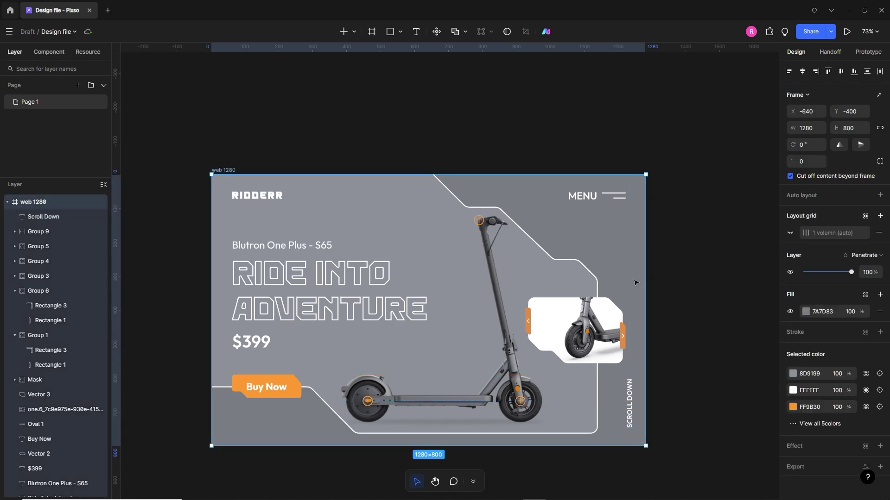
left_click(626, 406)
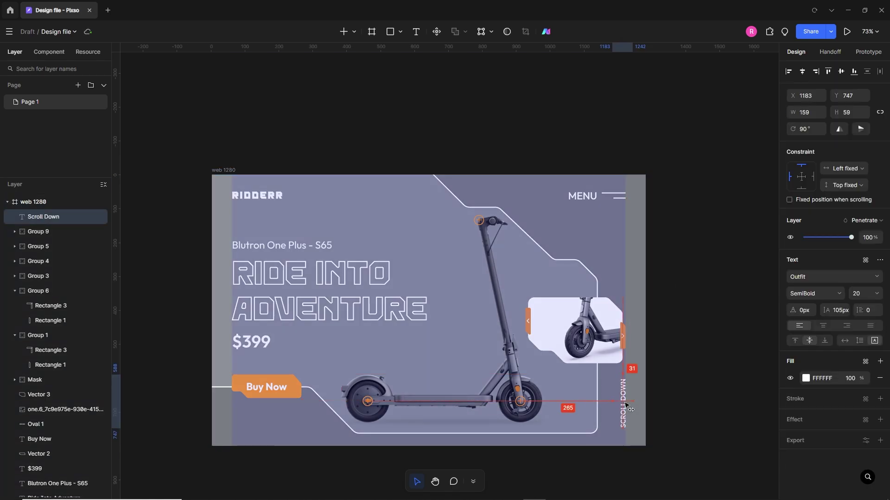
left_click_drag(624, 406, 625, 401)
left_click(676, 428)
left_click(623, 408)
left_click(597, 450)
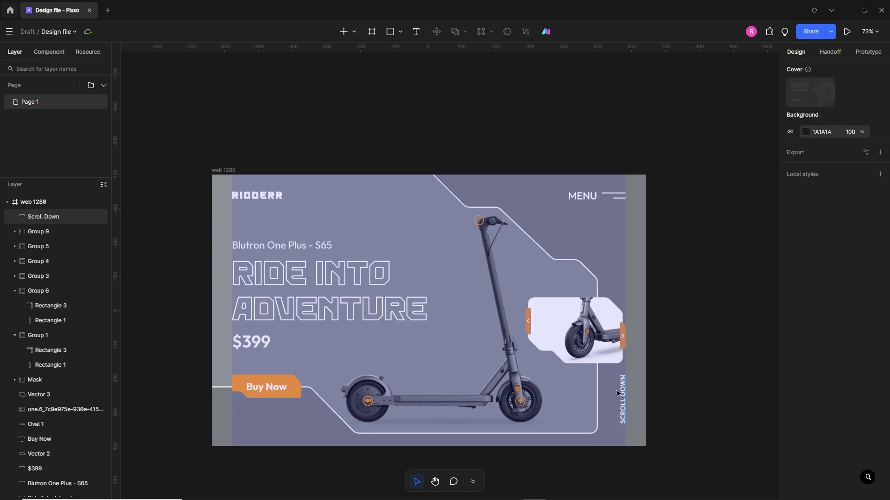
Draw an angled path of about 20 × 136.5 px with the Pen tool, running down beside "Scroll Down" and bending beneath it.
left_click(354, 32)
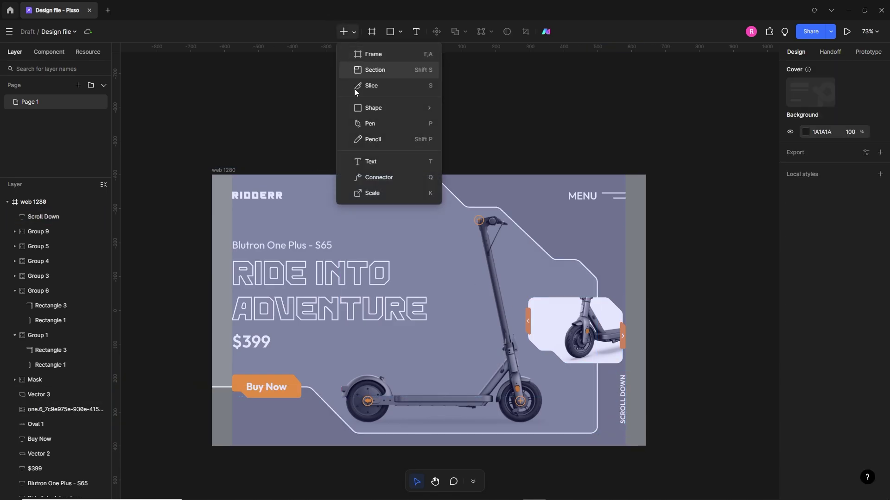
left_click(359, 124)
scroll(640, 407, "up", 5)
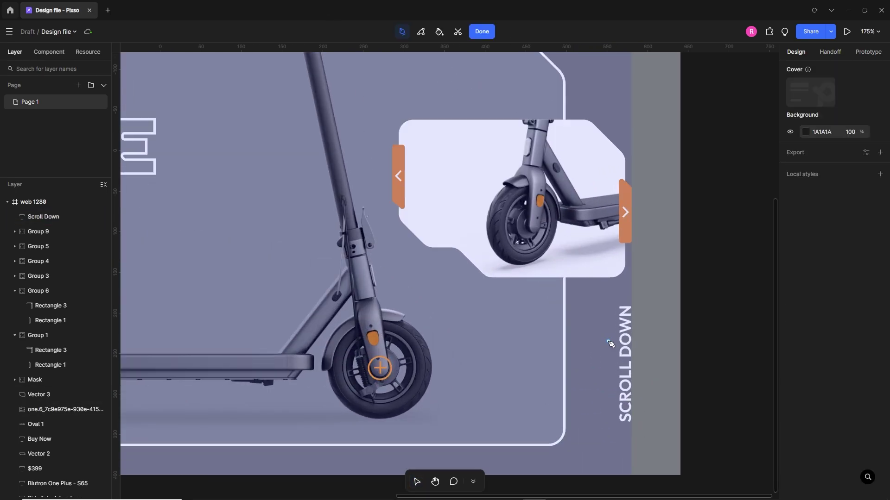
left_click(608, 341)
left_click(609, 420)
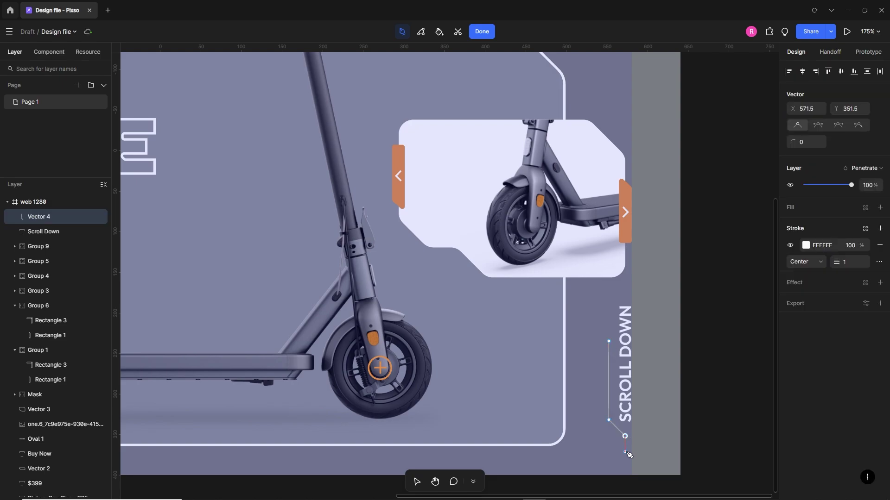
key("Escape")
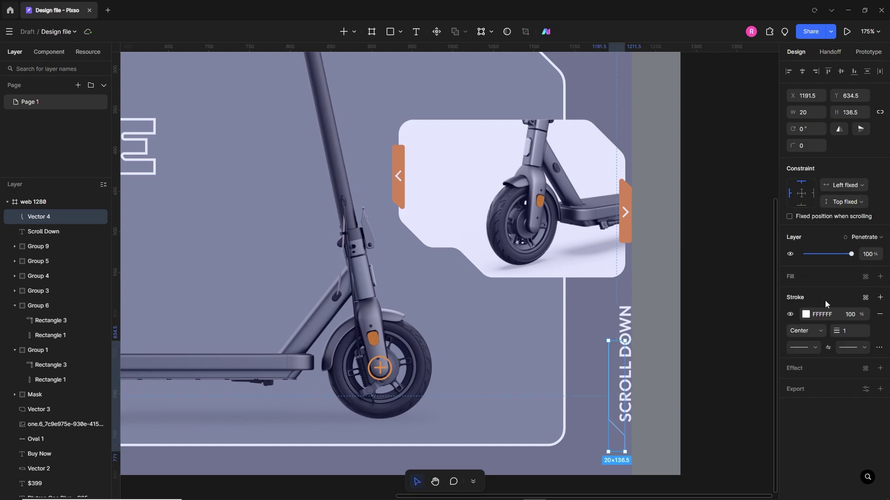
Set the angled path's stroke weight to 3 and its end point to Hollow circle.
type("3")
key("Return")
left_click(864, 347)
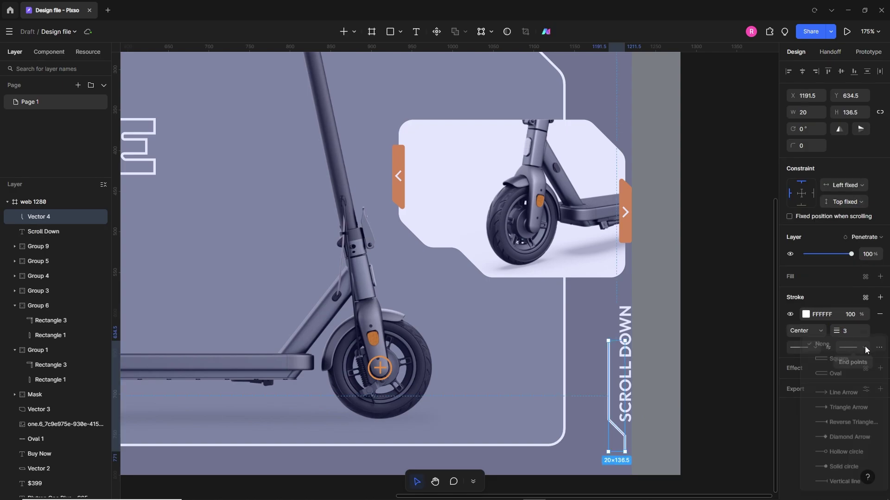
left_click(825, 457)
left_click(717, 444)
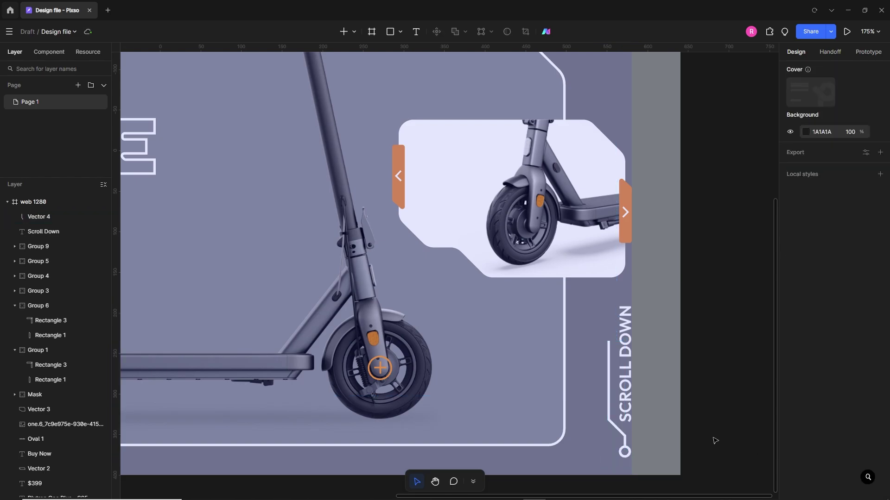
Move the "Scroll Down" text and the angled path up together by a few pixels.
left_click(624, 392)
left_click(608, 392, "shift")
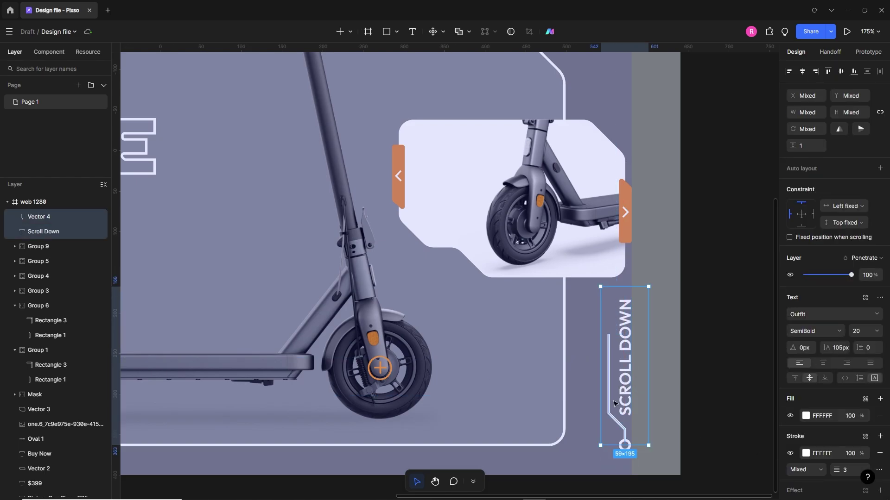
left_click(692, 449)
Nudge the "Scroll Down" text up slightly to leave more space above the path's circle.
left_click(639, 385)
key("Up")
key("Up")
key("Up")
key("Up")
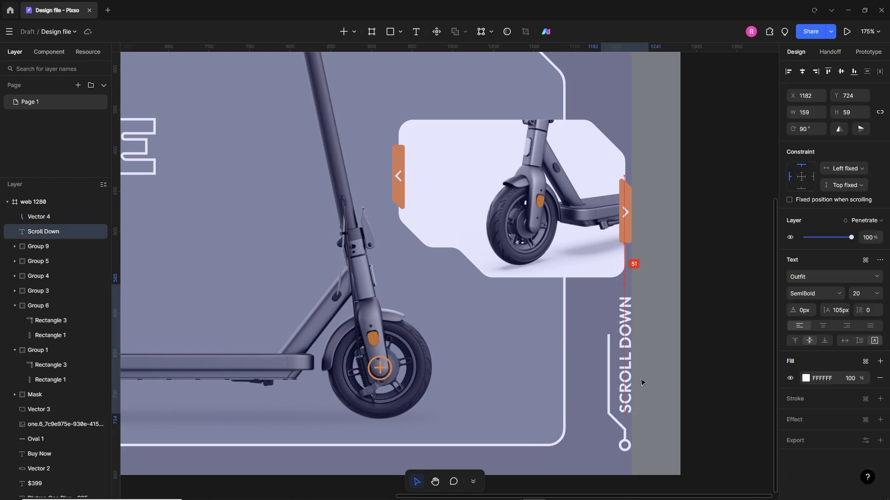
left_click(717, 425)
Extend the angled path's upper end to a height of about 148 px and set its corner radius to 8.
double_click(609, 340)
left_click_drag(608, 335, 609, 325)
left_click(586, 372)
key("Escape")
type("5")
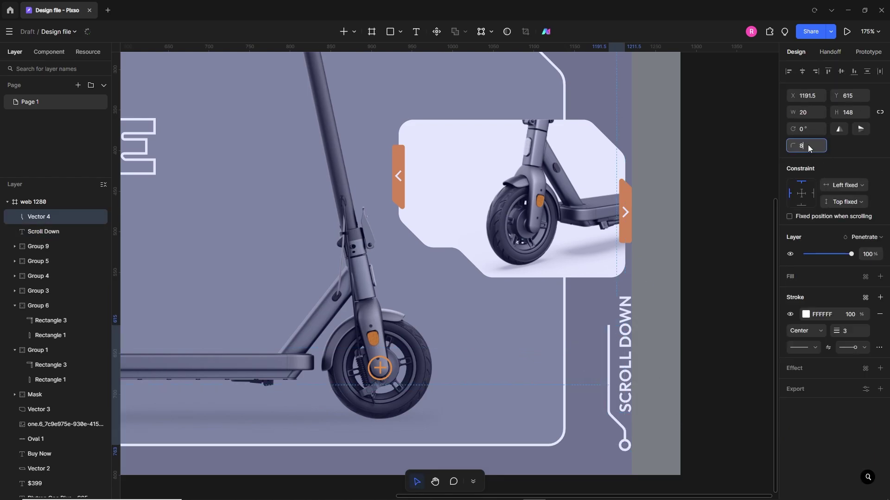
left_click(724, 290)
Hide the layout grid of the web 1280 frame.
scroll(729, 356, "down", 6)
left_click_drag(715, 280, 754, 325)
left_click(191, 110)
left_click(790, 233)
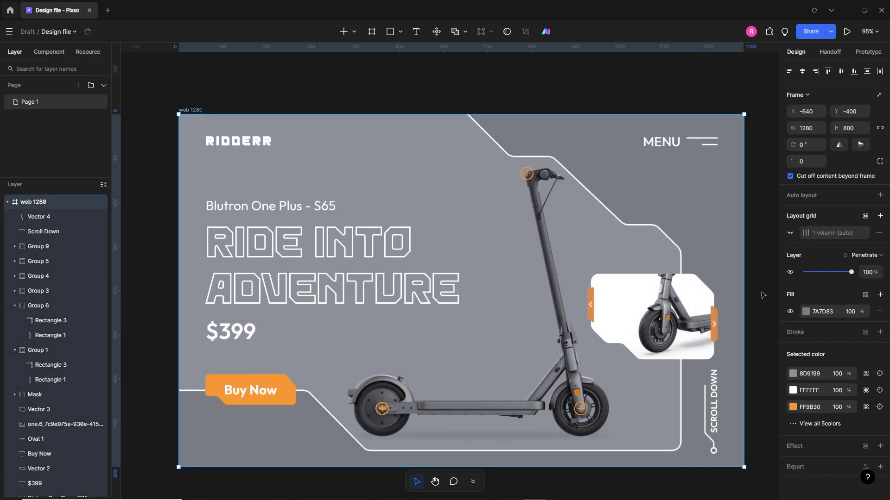
left_click(771, 294)
scroll(654, 296, "down", 1)
mouse_move(482, 297)
left_mouse_down()
mouse_move(476, 272)
mouse_move(481, 287)
left_mouse_up()
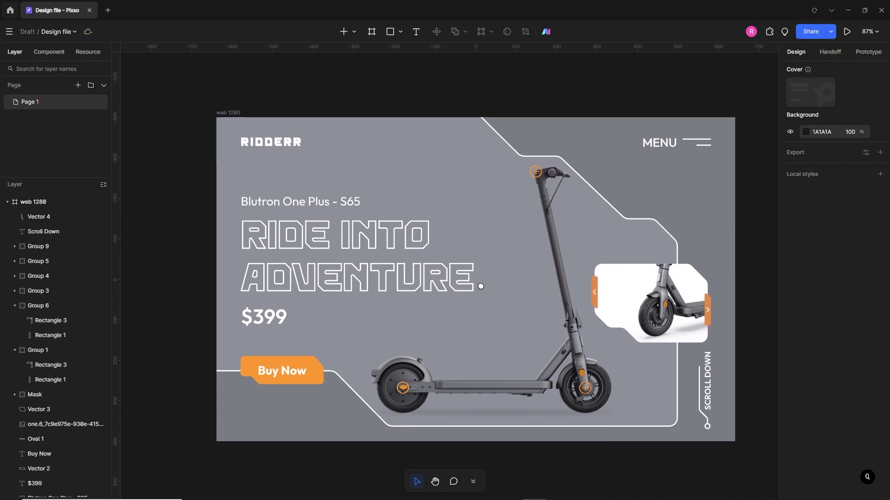
scroll(461, 332, "down", 3)
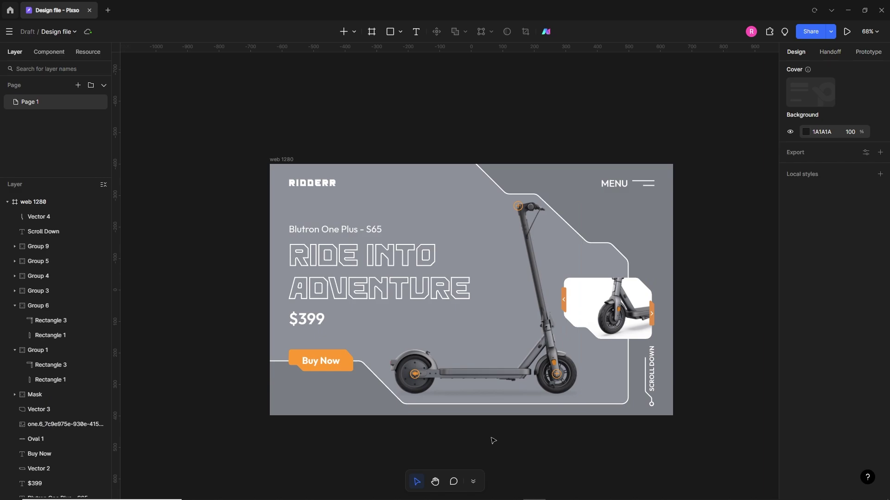
scroll(493, 441, "up", 2)
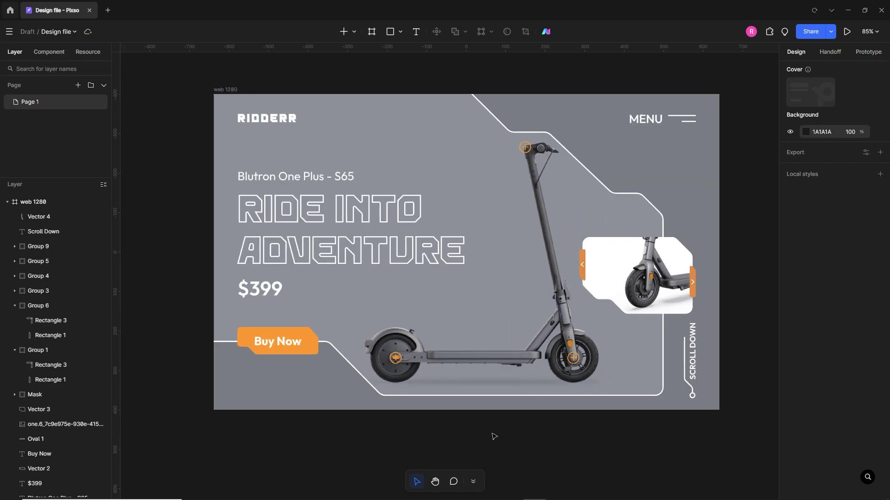